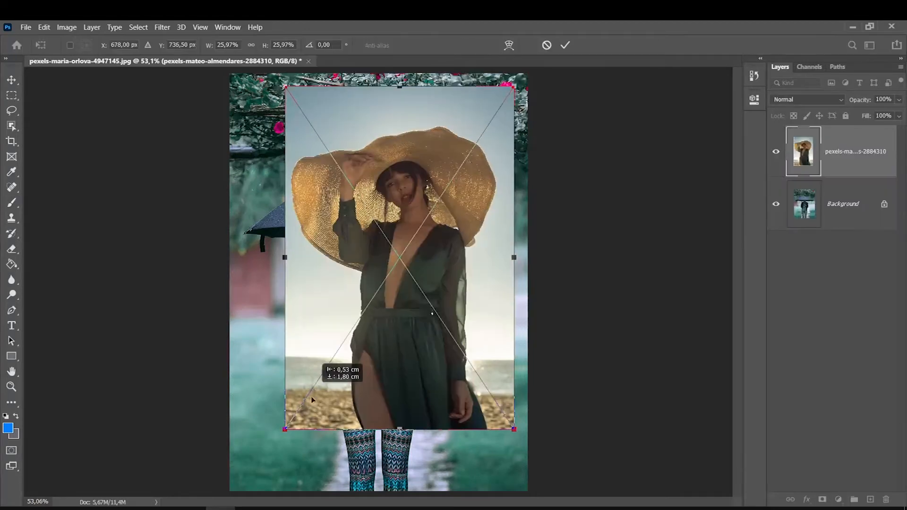
Step: Enlarge the placed hat portrait to cover most of the umbrella photo, position it, and commit the placement
{"action": "left_click_drag", "start_coordinate": [283, 61], "coordinate": [220, 75]}
{"action": "left_click_drag", "start_coordinate": [440, 270], "coordinate": [475, 289]}
{"action": "key", "text": "Return"}
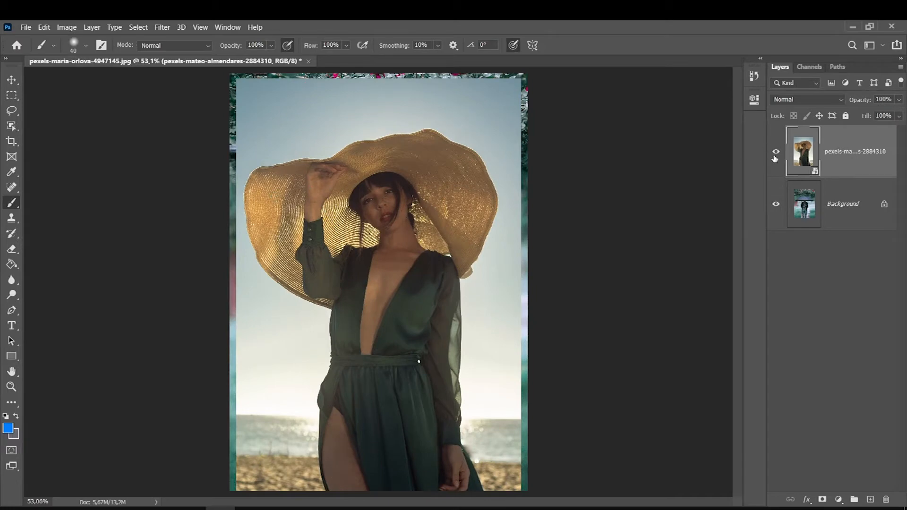
Step: Unlock the Background so it becomes a regular layer, hiding the hat photo meanwhile and showing it again
{"action": "left_click", "coordinate": [774, 153]}
{"action": "left_click", "coordinate": [827, 198]}
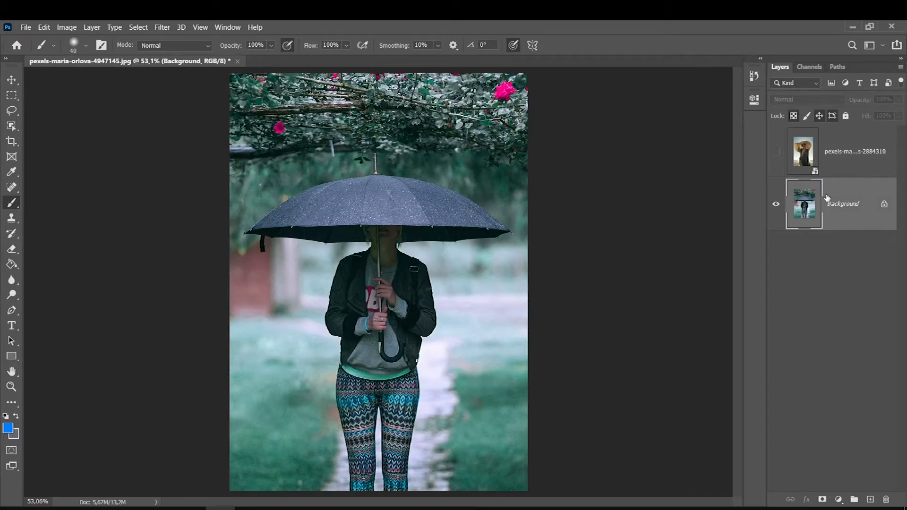
{"action": "left_click", "coordinate": [836, 154]}
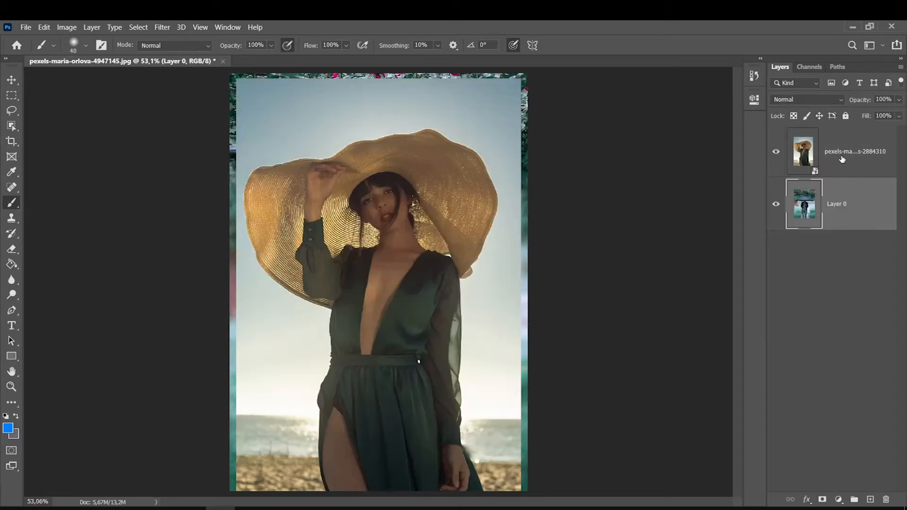
{"action": "left_click", "coordinate": [842, 159]}
{"action": "left_click", "coordinate": [837, 194]}
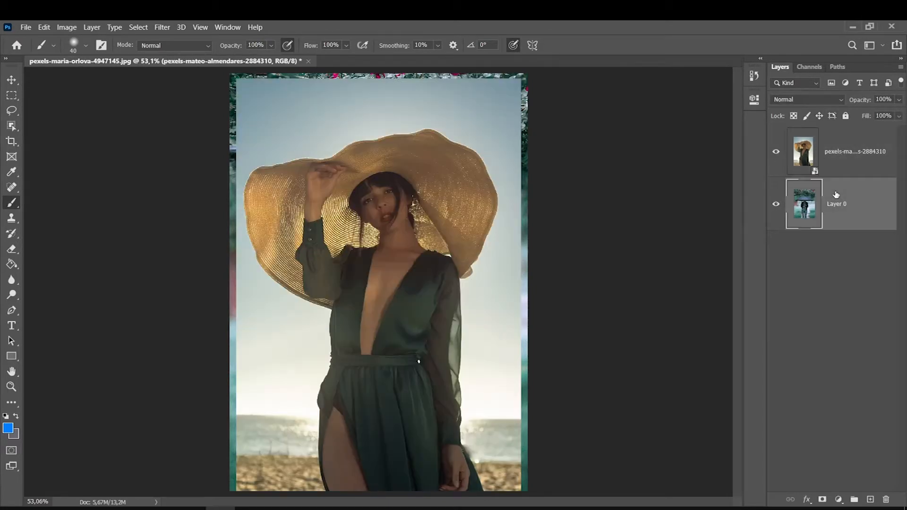
Step: Rasterize the smart object of the hat photo layer so its pixels can be edited
{"action": "left_click", "coordinate": [829, 150]}
{"action": "left_click", "coordinate": [12, 249]}
{"action": "left_click", "coordinate": [345, 234]}
{"action": "key", "text": "Return"}
{"action": "key", "text": "l"}
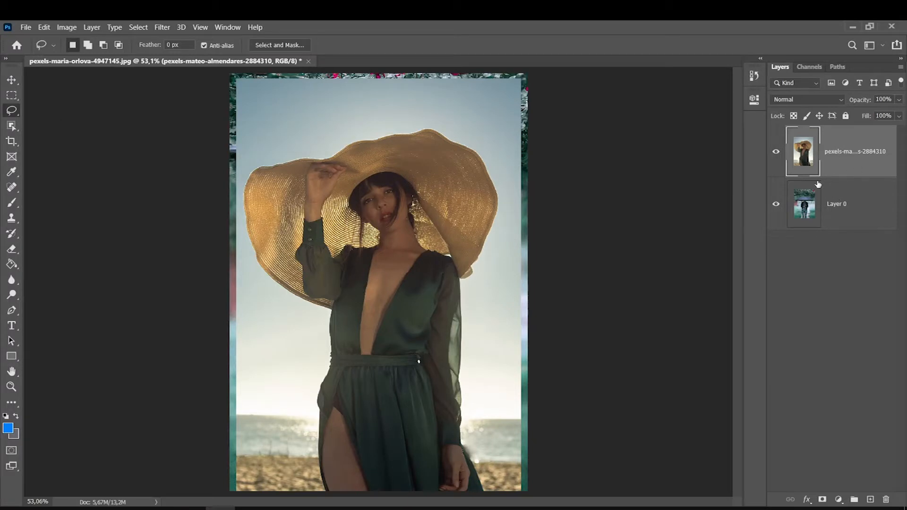
Step: Compare the hat photo with the umbrella photo beneath it by hiding and showing the upper layer
{"action": "left_click", "coordinate": [829, 203]}
{"action": "left_click", "coordinate": [776, 152]}
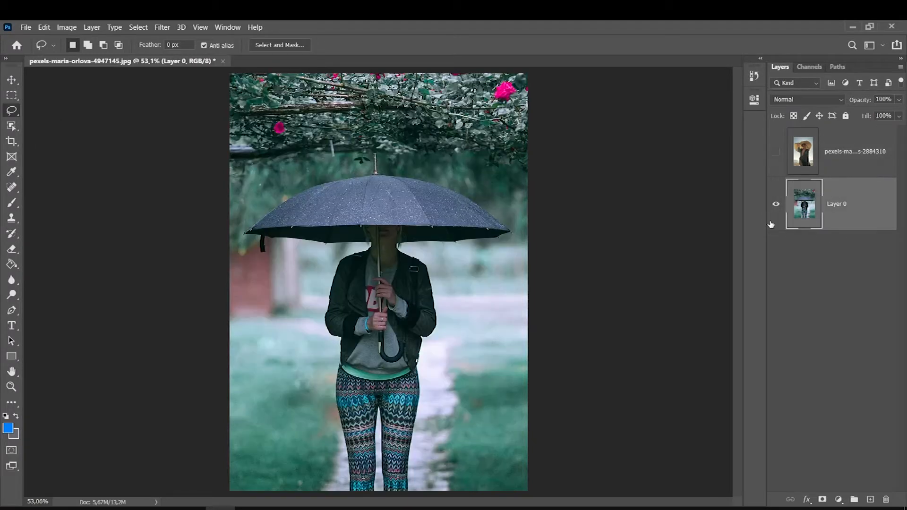
{"action": "left_click", "coordinate": [776, 151]}
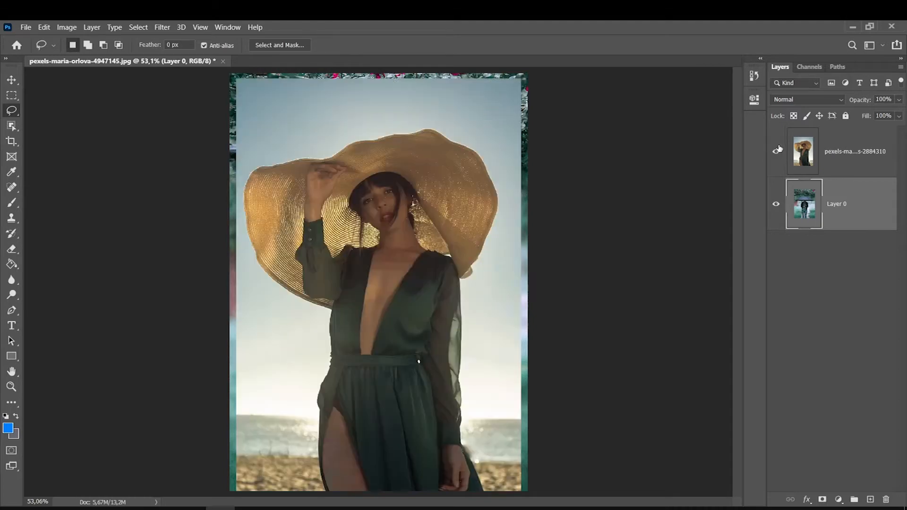
Step: Trace the straw hat's outline on the hat photo layer with the Pen tool and convert the path to a selection
{"action": "left_click", "coordinate": [858, 156]}
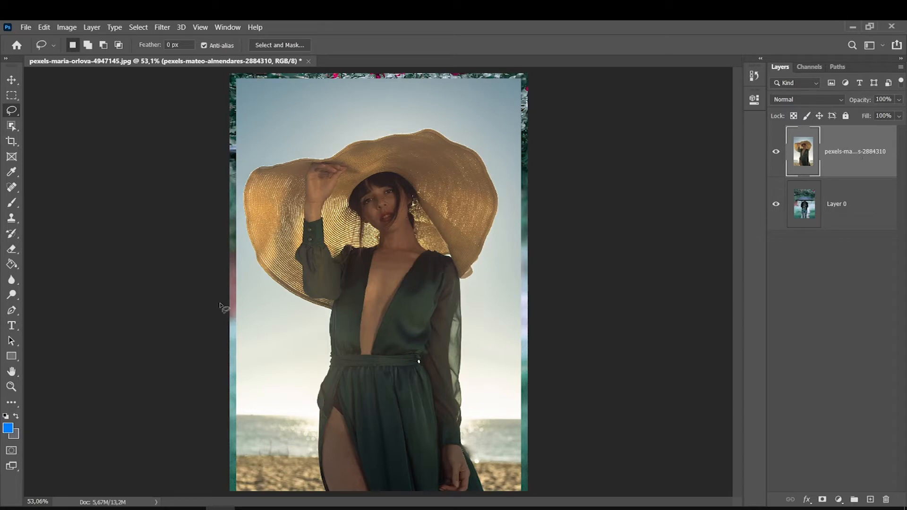
{"action": "left_click", "coordinate": [11, 310]}
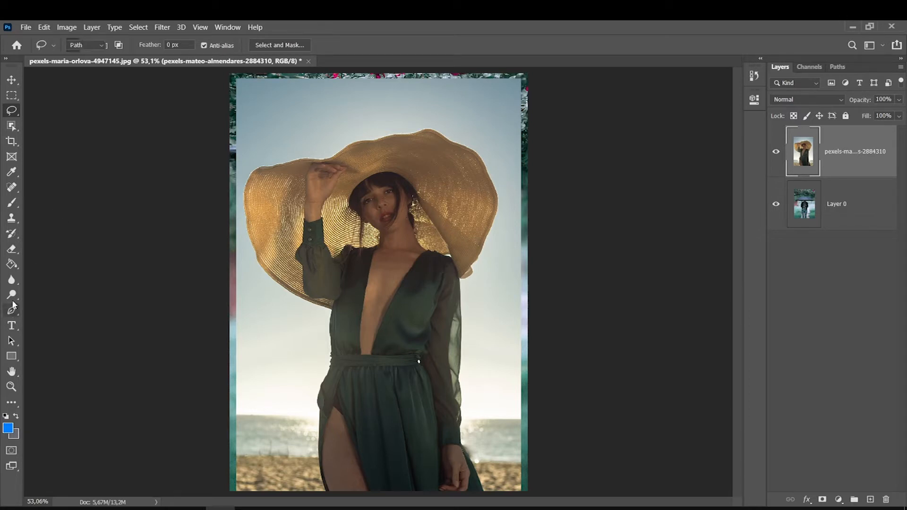
{"action": "left_click", "coordinate": [333, 301]}
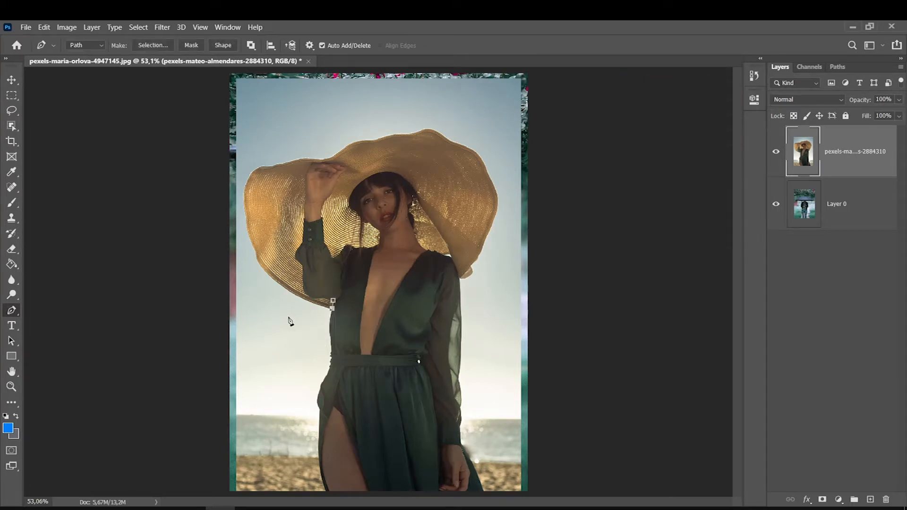
{"action": "left_click_drag", "start_coordinate": [272, 276], "coordinate": [253, 255]}
{"action": "left_click", "coordinate": [255, 255]}
{"action": "left_click", "coordinate": [251, 241]}
{"action": "left_click", "coordinate": [247, 232]}
{"action": "left_click", "coordinate": [246, 224]}
{"action": "left_click", "coordinate": [246, 217]}
{"action": "left_click", "coordinate": [244, 211]}
{"action": "left_click", "coordinate": [243, 202]}
{"action": "left_click", "coordinate": [245, 186]}
{"action": "left_click", "coordinate": [244, 177]}
{"action": "left_click", "coordinate": [251, 171]}
{"action": "left_click", "coordinate": [258, 166]}
{"action": "left_click_drag", "start_coordinate": [271, 165], "coordinate": [328, 158]}
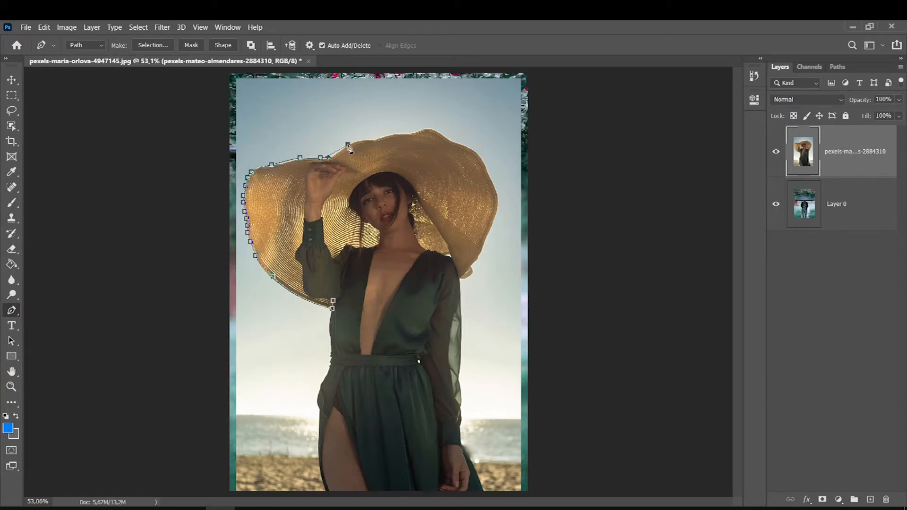
{"action": "key", "text": "ctrl+Return"}
Step: Process the hat selection in Select and Mask using the Overlay view and output it as a layer mask
{"action": "left_click", "coordinate": [140, 28]}
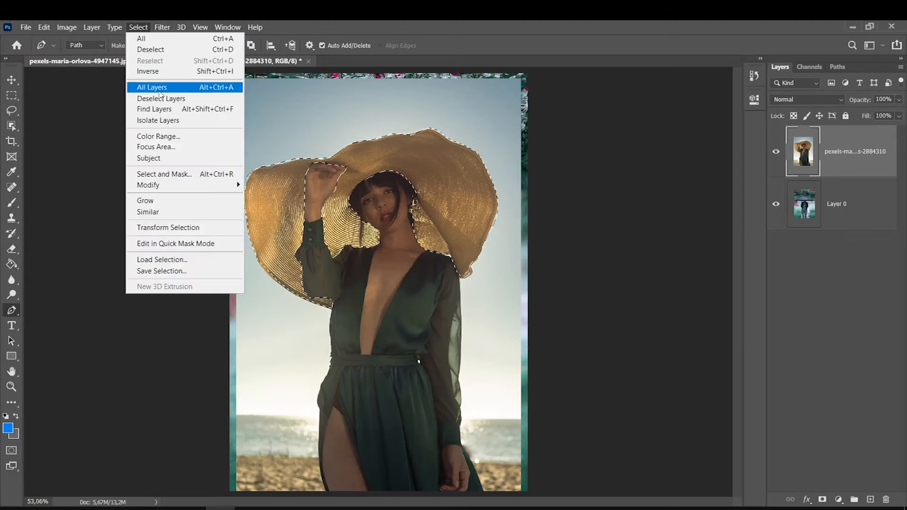
{"action": "left_click", "coordinate": [142, 175]}
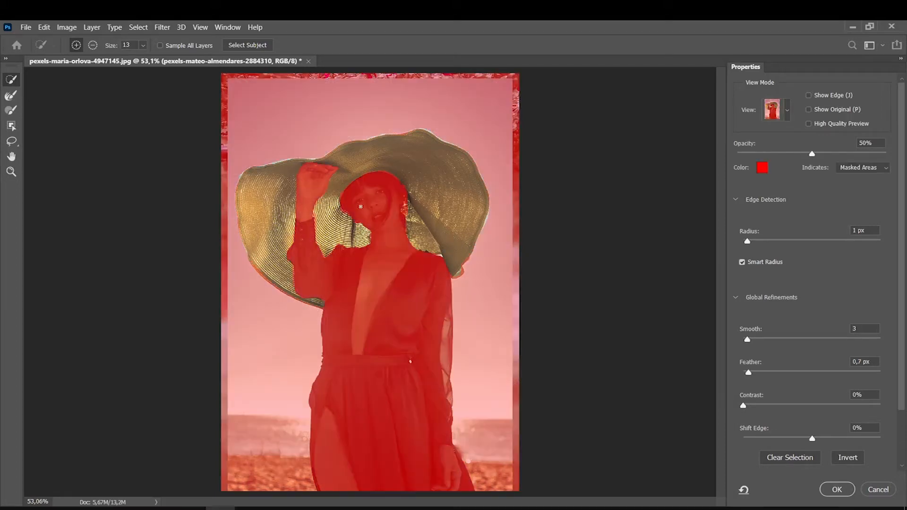
{"action": "left_click", "coordinate": [788, 114]}
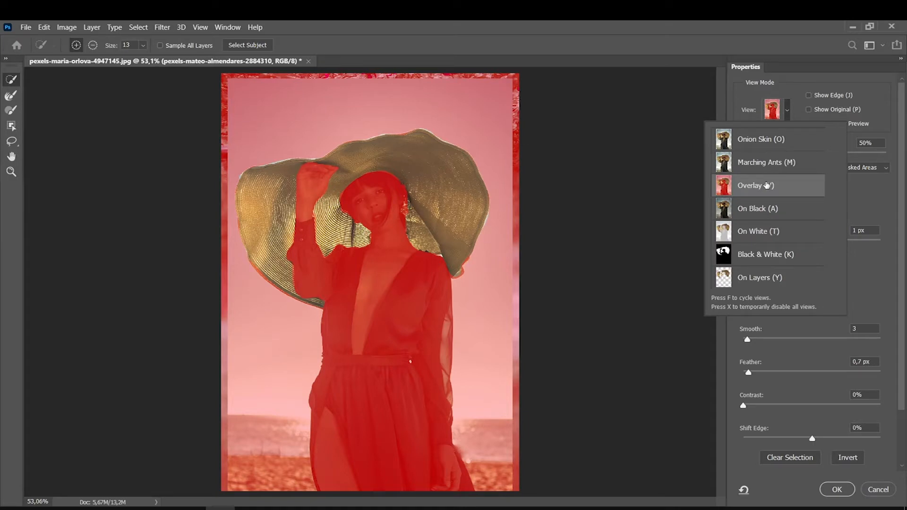
{"action": "left_click", "coordinate": [788, 111]}
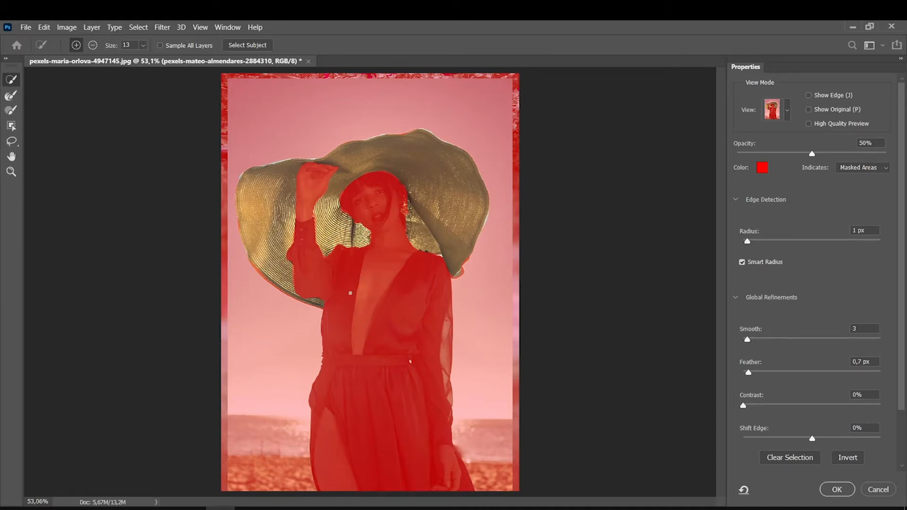
{"action": "key", "text": "Return"}
{"action": "key", "text": "ctrl"}
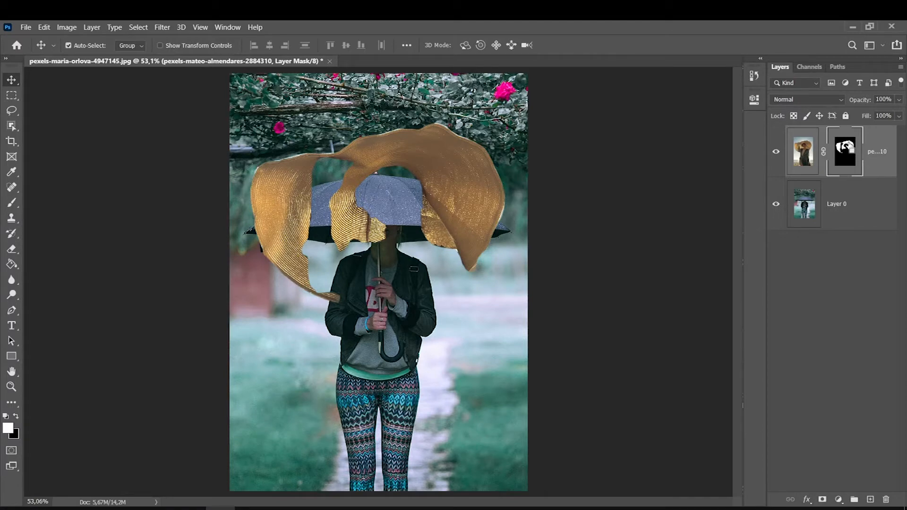
Step: Try inverting the colours of the umbrella photo layer with the hat layer hidden, and undo the inversion
{"action": "left_click", "coordinate": [776, 152]}
{"action": "left_click", "coordinate": [835, 202]}
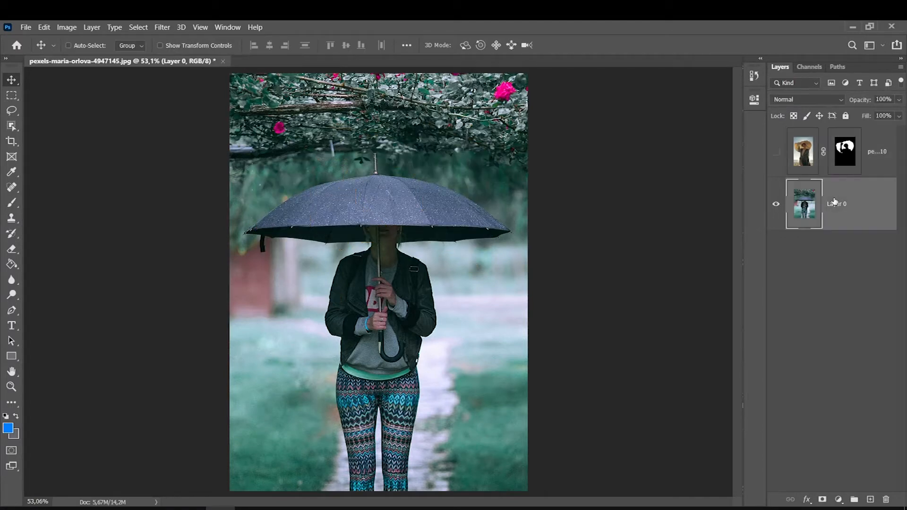
{"action": "key", "text": "ctrl+i"}
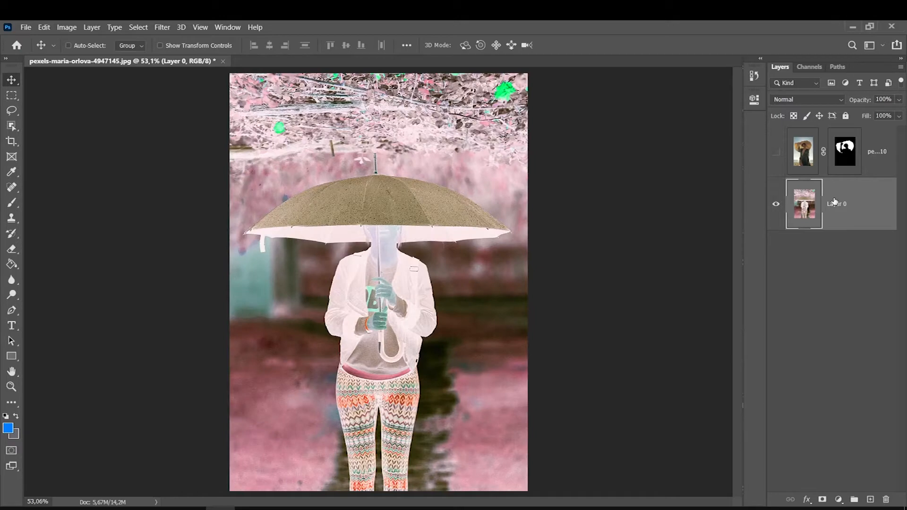
{"action": "key", "text": "ctrl+z"}
{"action": "left_click", "coordinate": [775, 154]}
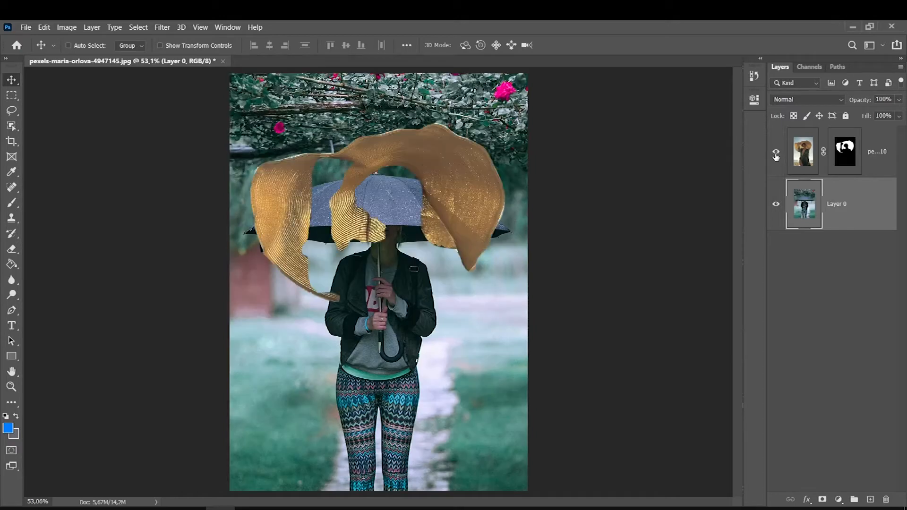
Step: Invert the hat photo layer's mask, and enlarge and reposition the layer with Free Transform
{"action": "left_click", "coordinate": [845, 158]}
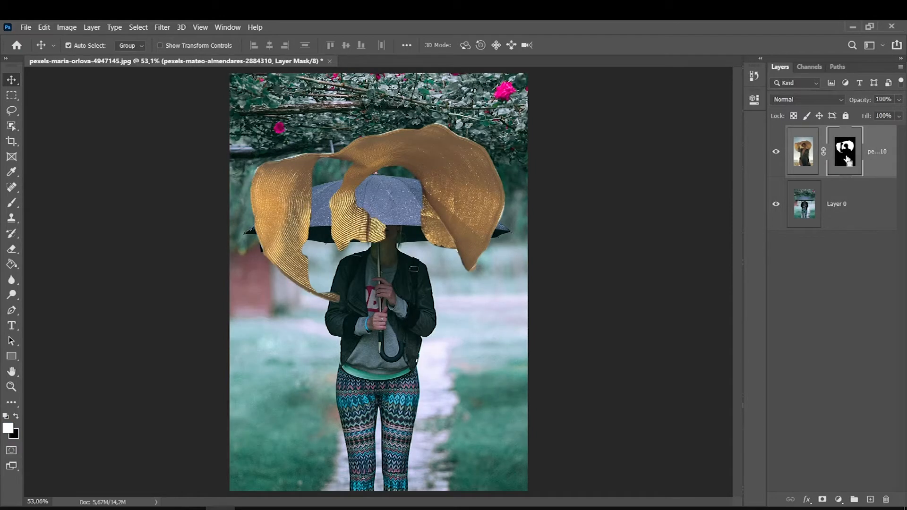
{"action": "key", "text": "ctrl+i"}
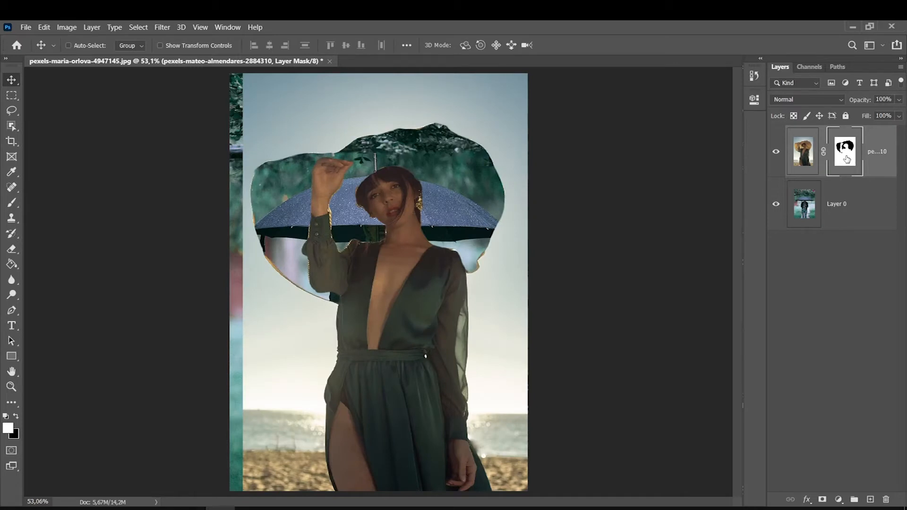
{"action": "left_click", "coordinate": [798, 152]}
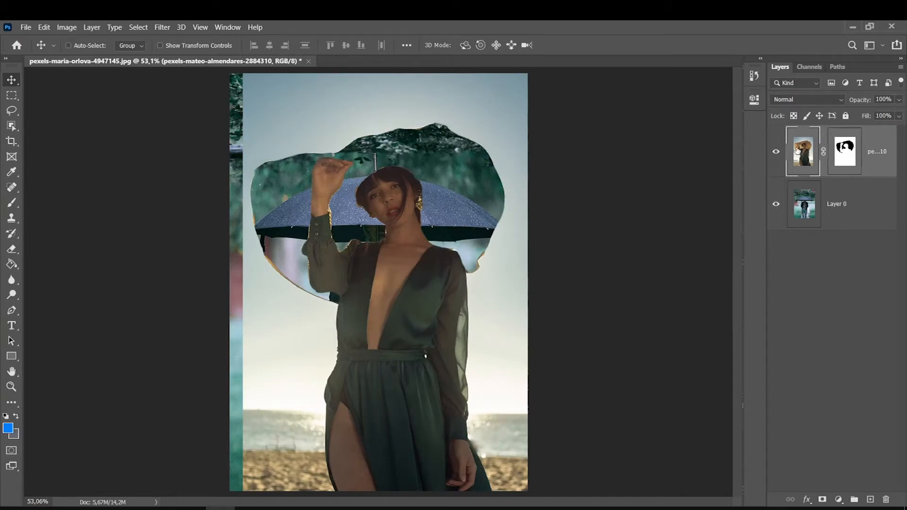
{"action": "key", "text": "ctrl+t"}
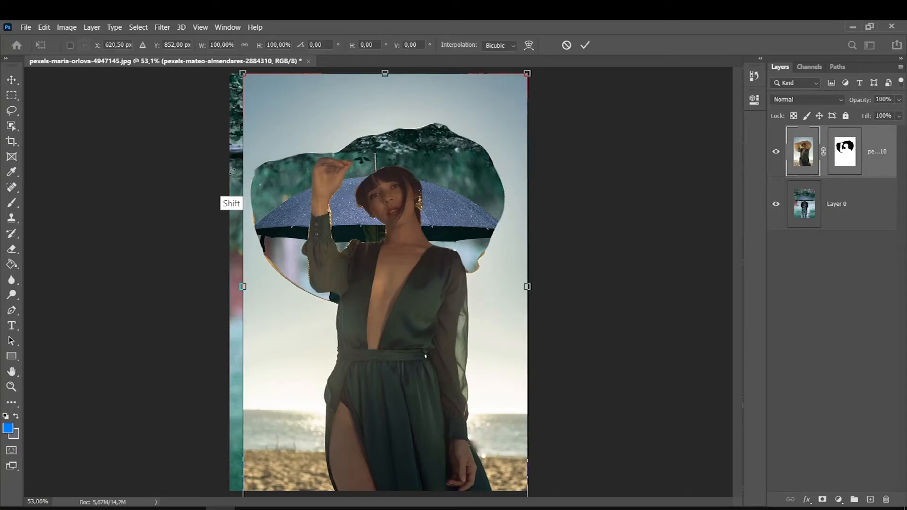
{"action": "left_click_drag", "start_coordinate": [242, 73], "coordinate": [228, 51]}
{"action": "left_click_drag", "start_coordinate": [259, 222], "coordinate": [265, 299]}
{"action": "left_click", "coordinate": [840, 152]}
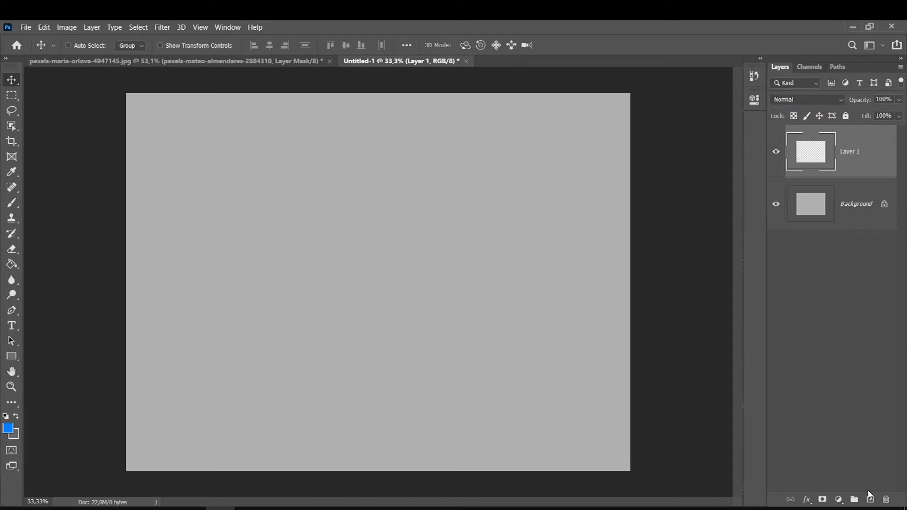
Step: Fill a rectangular selection with blue on Layer 1 in the upper-left part of the grey canvas and deselect it
{"action": "key", "text": "m"}
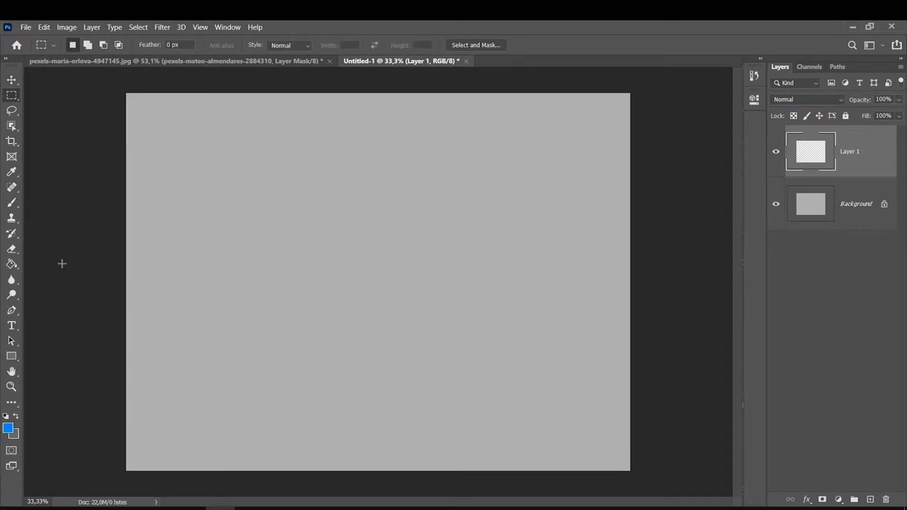
{"action": "left_click_drag", "start_coordinate": [352, 169], "coordinate": [201, 310]}
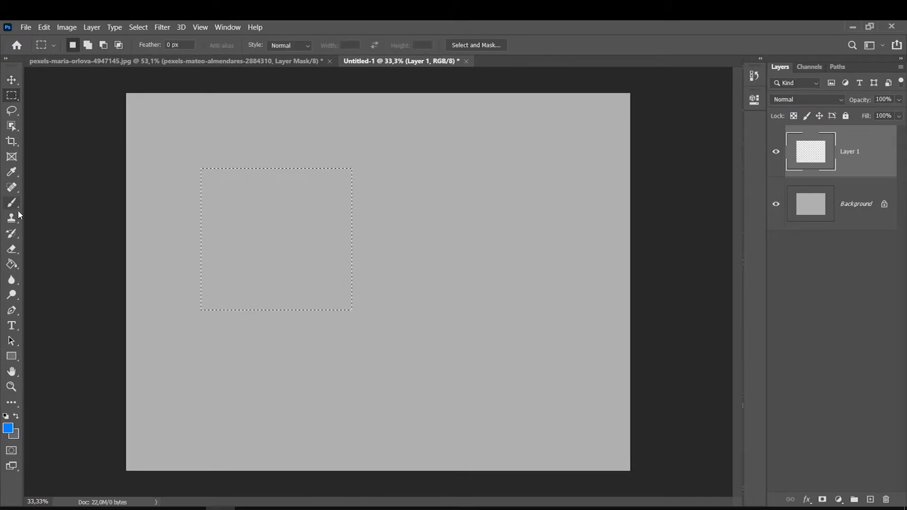
{"action": "left_click", "coordinate": [11, 264]}
{"action": "left_click", "coordinate": [276, 257]}
{"action": "key", "text": "ctrl+d"}
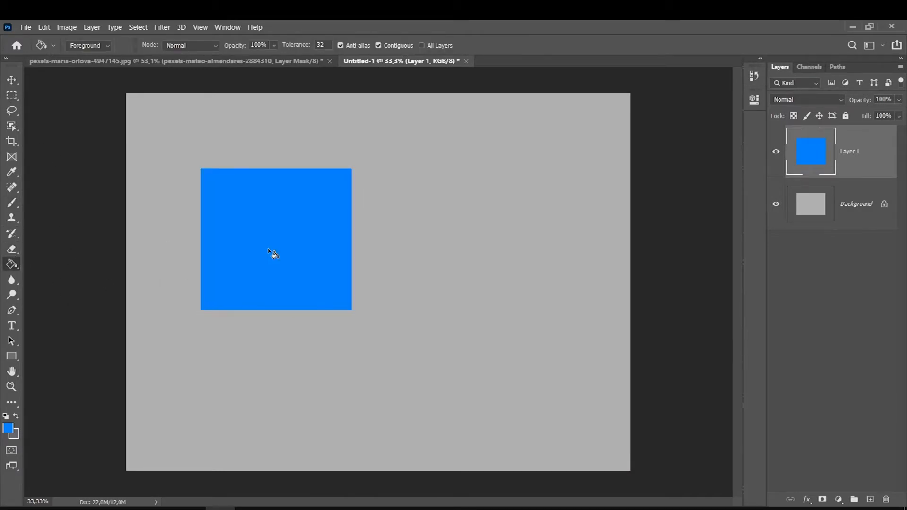
Step: Create a red-filled ellipse on a new layer and place it overlapping the blue rectangle's upper-right corner
{"action": "left_click", "coordinate": [870, 499]}
{"action": "left_click_drag", "start_coordinate": [11, 95], "coordinate": [37, 106]}
{"action": "left_click_drag", "start_coordinate": [383, 192], "coordinate": [278, 273]}
{"action": "left_click", "coordinate": [8, 428]}
{"action": "left_click_drag", "start_coordinate": [322, 248], "coordinate": [386, 200]}
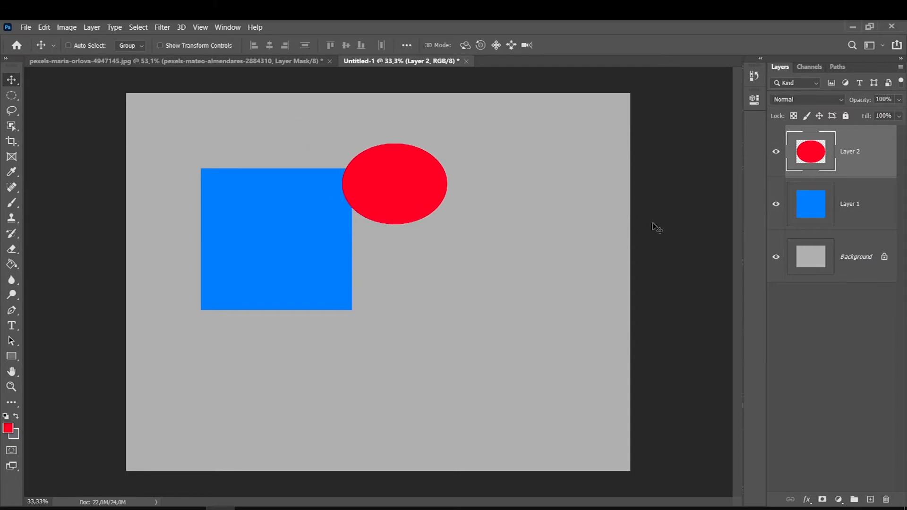
Step: Move the blue rectangle toward the canvas centre and place the red ellipse over its upper-right corner
{"action": "left_click", "coordinate": [849, 204]}
{"action": "left_click_drag", "start_coordinate": [244, 247], "coordinate": [303, 271]}
{"action": "left_click", "coordinate": [849, 152]}
{"action": "left_click_drag", "start_coordinate": [380, 178], "coordinate": [364, 220]}
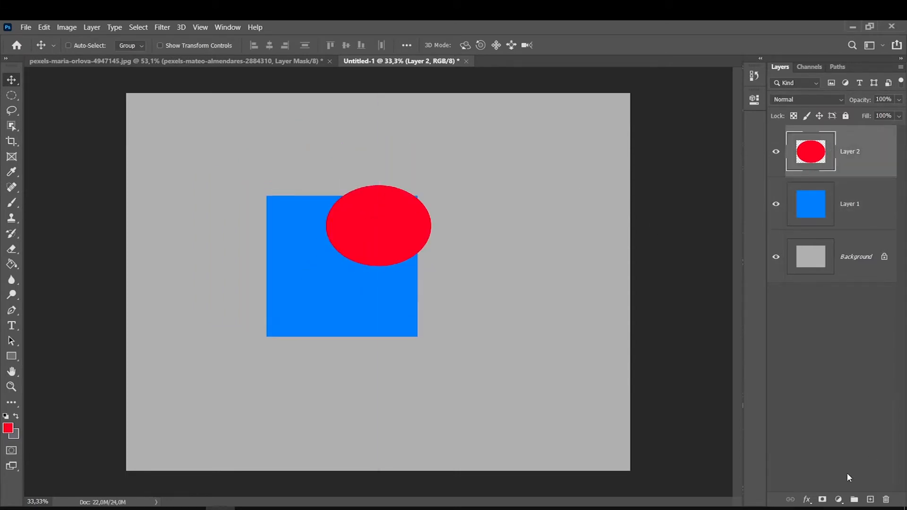
Step: Add a white layer mask to the red ellipse layer and make the mask the active target
{"action": "left_click", "coordinate": [822, 500]}
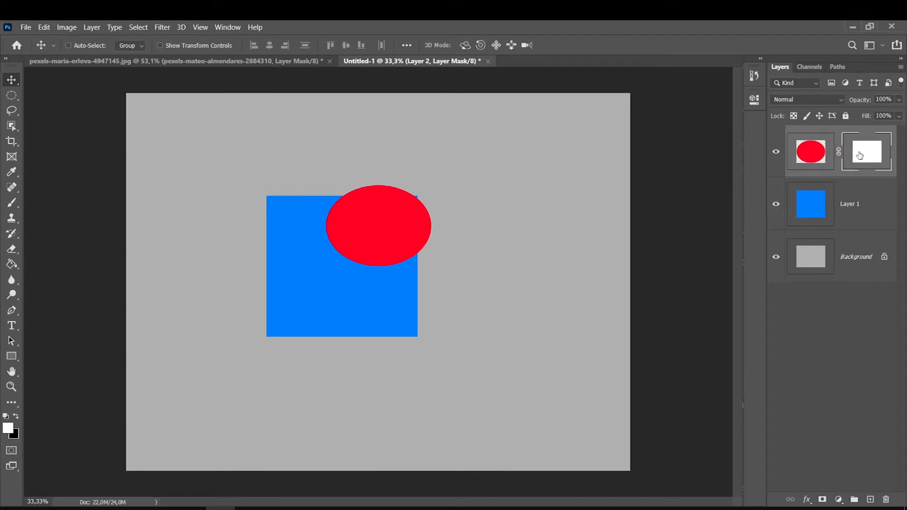
{"action": "left_click", "coordinate": [811, 158]}
{"action": "left_click", "coordinate": [860, 154]}
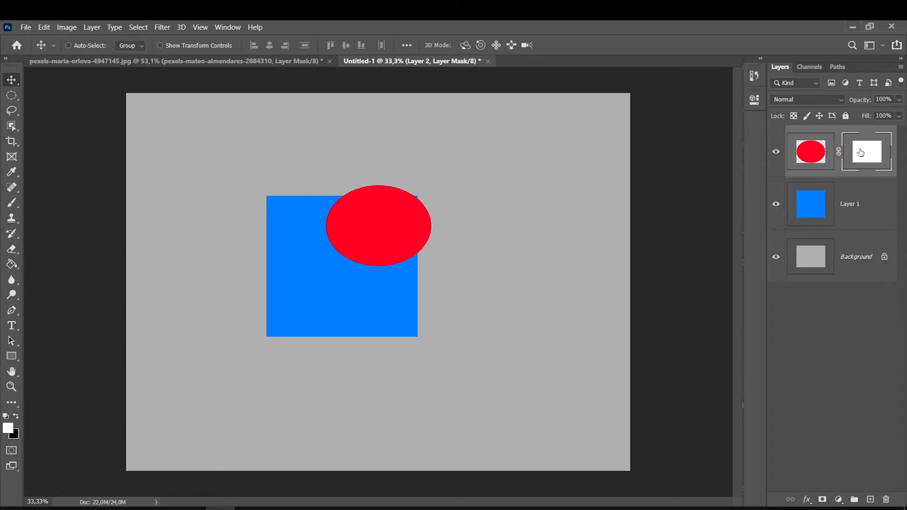
Step: Brush crossing black strokes on the ellipse's mask to hide parts of its upper area, enlarging the brush to 70
{"action": "left_click", "coordinate": [17, 204]}
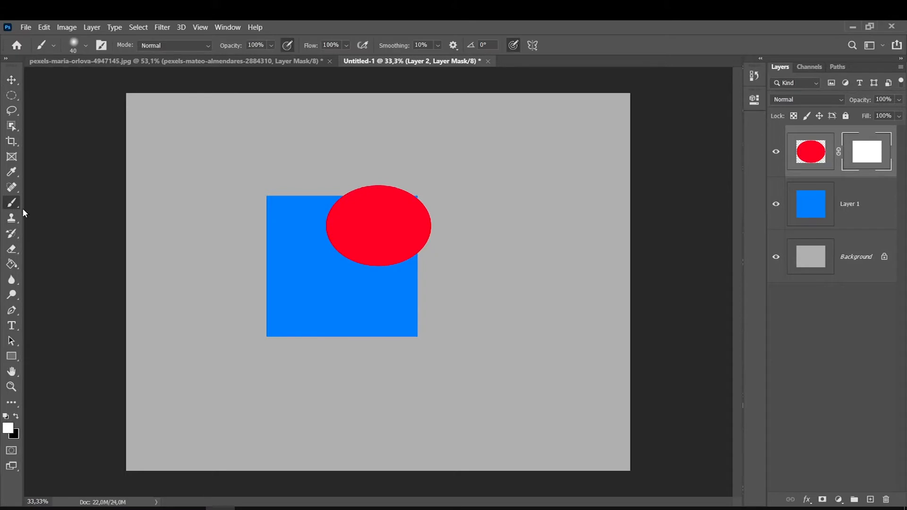
{"action": "left_click", "coordinate": [17, 417]}
{"action": "mouse_move", "coordinate": [388, 186]}
{"action": "left_mouse_down"}
{"action": "mouse_move", "coordinate": [351, 221]}
{"action": "mouse_move", "coordinate": [359, 175]}
{"action": "left_mouse_up"}
{"action": "key", "text": "bracketright"}
{"action": "key", "text": "bracketright"}
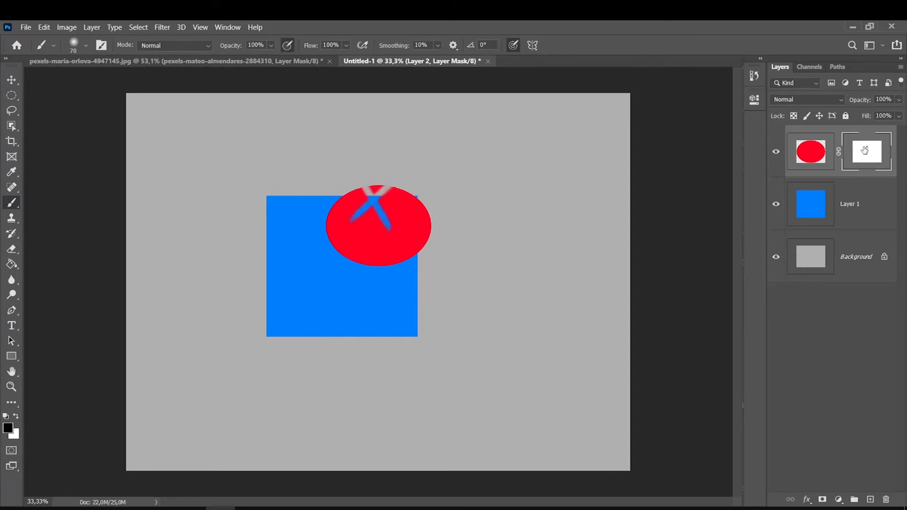
{"action": "mouse_move", "coordinate": [386, 218]}
{"action": "left_mouse_down"}
{"action": "mouse_move", "coordinate": [381, 207]}
{"action": "mouse_move", "coordinate": [388, 208]}
{"action": "left_mouse_up"}
{"action": "left_click", "coordinate": [808, 156]}
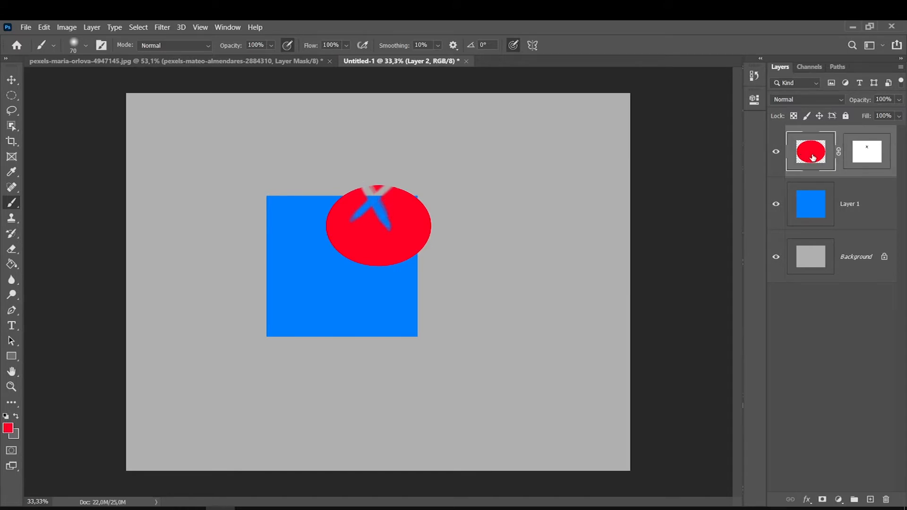
{"action": "left_click", "coordinate": [866, 149]}
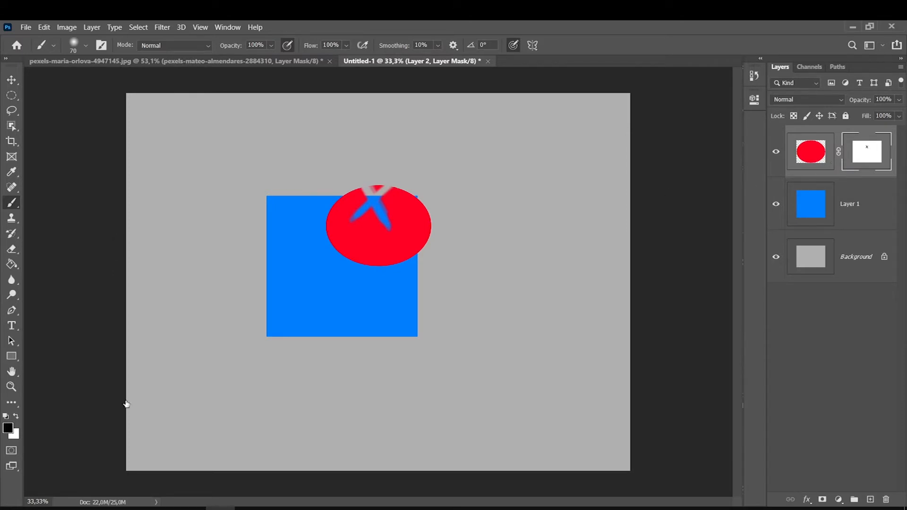
Step: Paint white on the red ellipse's mask with a brush enlarged to 100 to restore the hidden upper areas
{"action": "left_click", "coordinate": [17, 417]}
{"action": "key", "text": "bracketright"}
{"action": "key", "text": "bracketright"}
{"action": "left_click_drag", "start_coordinate": [389, 220], "coordinate": [354, 189]}
{"action": "key", "text": "bracketright"}
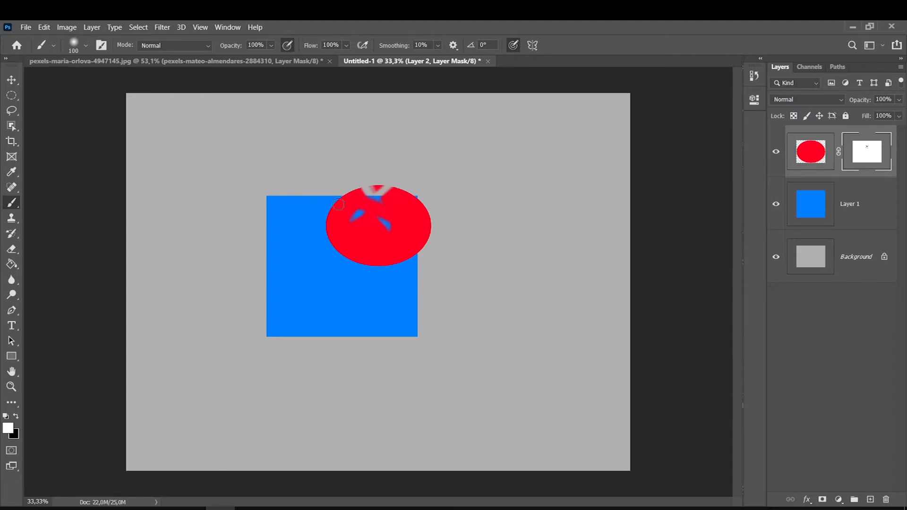
{"action": "left_click_drag", "start_coordinate": [382, 219], "coordinate": [350, 205]}
{"action": "mouse_move", "coordinate": [345, 224]}
{"action": "left_mouse_down"}
{"action": "mouse_move", "coordinate": [363, 188]}
{"action": "mouse_move", "coordinate": [395, 216]}
{"action": "mouse_move", "coordinate": [370, 183]}
{"action": "mouse_move", "coordinate": [397, 188]}
{"action": "mouse_move", "coordinate": [380, 188]}
{"action": "mouse_move", "coordinate": [389, 177]}
{"action": "left_mouse_up"}
Step: Paint broad black strokes down the middle of the ellipse's mask with the brush enlarged to 175
{"action": "left_click", "coordinate": [17, 414]}
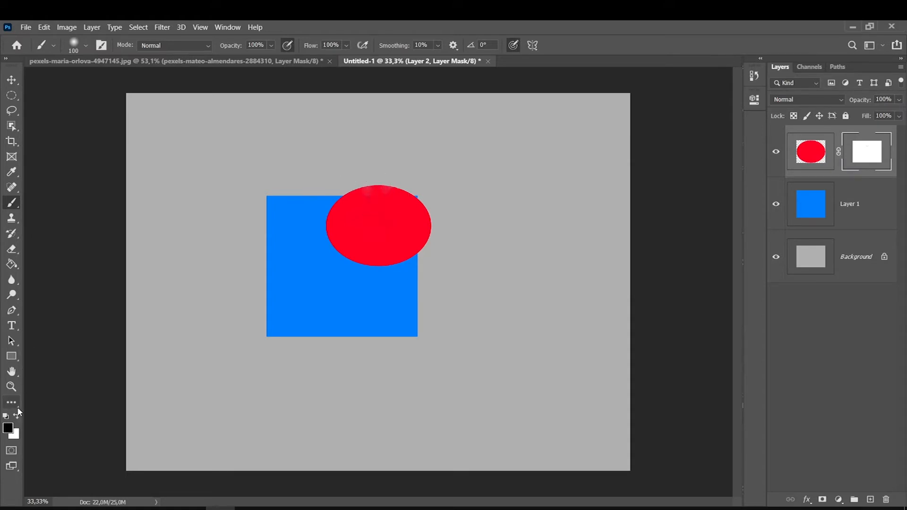
{"action": "key", "text": "bracketright"}
{"action": "key", "text": "bracketright"}
{"action": "key", "text": "bracketright"}
{"action": "mouse_move", "coordinate": [378, 182]}
{"action": "left_mouse_down"}
{"action": "mouse_move", "coordinate": [377, 272]}
{"action": "mouse_move", "coordinate": [364, 217]}
{"action": "mouse_move", "coordinate": [377, 172]}
{"action": "left_mouse_up"}
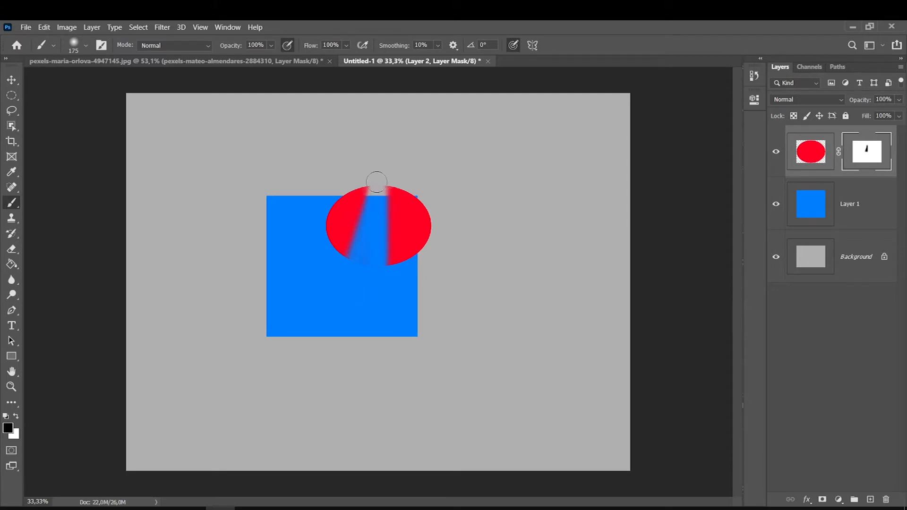
{"action": "double_click", "coordinate": [863, 151]}
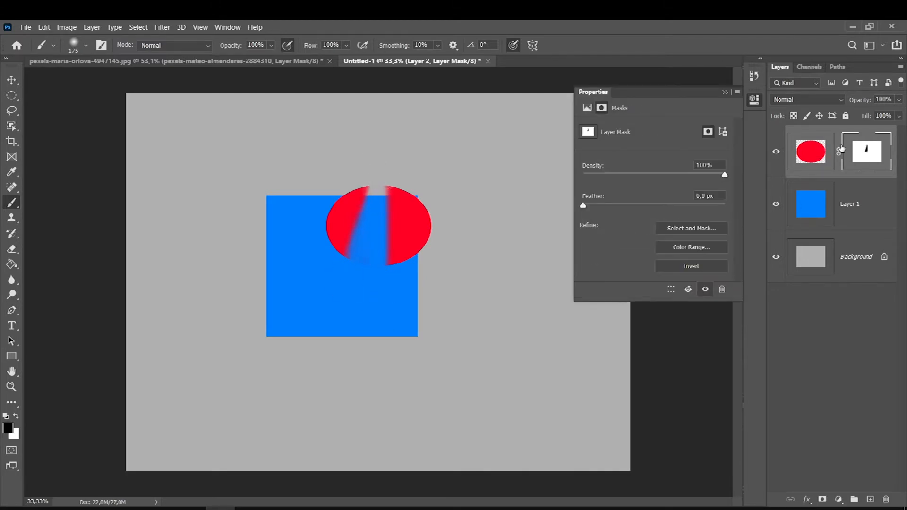
Step: Paint white over the ellipse mask's black band with a size 200 brush to restore the full ellipse
{"action": "mouse_move", "coordinate": [346, 253]}
{"action": "left_mouse_down"}
{"action": "mouse_move", "coordinate": [340, 287]}
{"action": "mouse_move", "coordinate": [368, 174]}
{"action": "mouse_move", "coordinate": [360, 227]}
{"action": "mouse_move", "coordinate": [367, 202]}
{"action": "mouse_move", "coordinate": [371, 210]}
{"action": "mouse_move", "coordinate": [356, 252]}
{"action": "mouse_move", "coordinate": [387, 207]}
{"action": "mouse_move", "coordinate": [387, 228]}
{"action": "mouse_move", "coordinate": [395, 218]}
{"action": "mouse_move", "coordinate": [401, 223]}
{"action": "mouse_move", "coordinate": [383, 267]}
{"action": "left_mouse_up"}
{"action": "left_click", "coordinate": [16, 416]}
{"action": "key", "text": "bracketright"}
{"action": "key", "text": "bracketright"}
{"action": "key", "text": "bracketleft"}
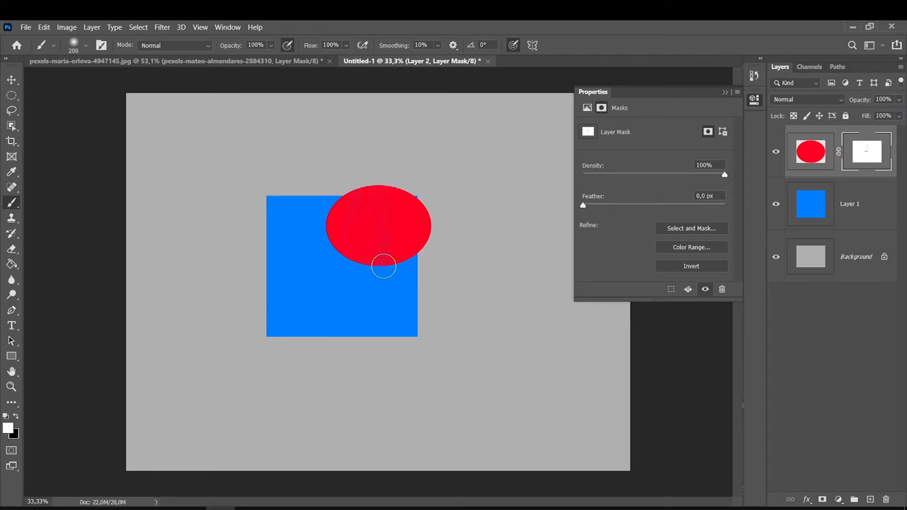
{"action": "left_click", "coordinate": [725, 92]}
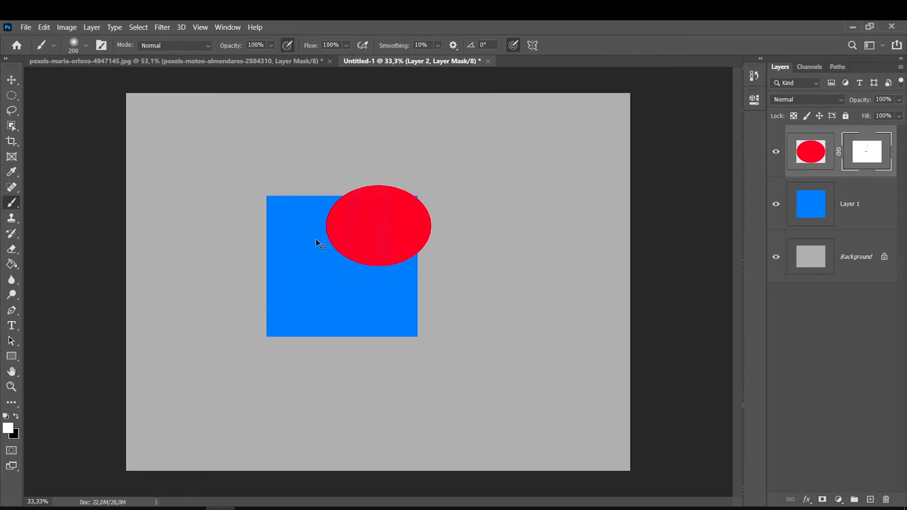
Step: Reposition the red ellipse with Free Transform so it lies inside the blue rectangle
{"action": "key", "text": "ctrl+t"}
{"action": "left_click_drag", "start_coordinate": [359, 235], "coordinate": [341, 264]}
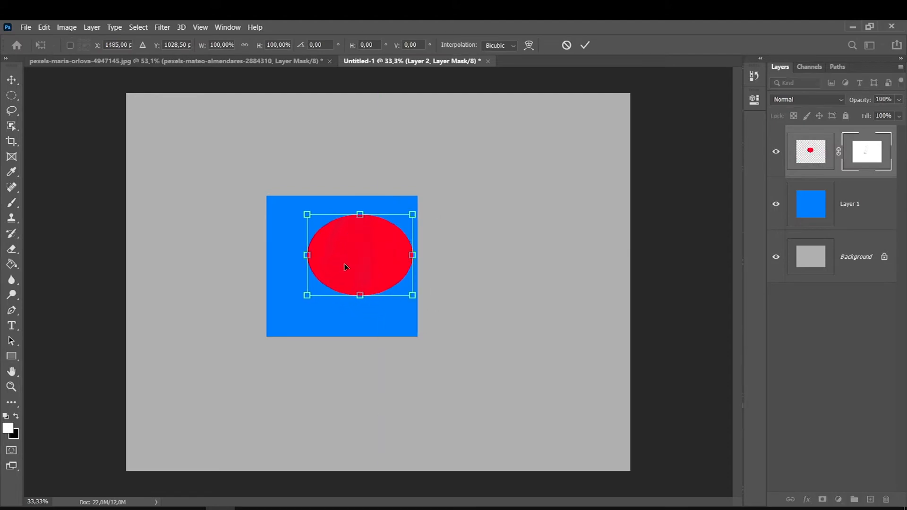
{"action": "key", "text": "Return"}
Step: Paint a black X on the ellipse's mask, across its upper-right area, with the brush reduced to 70
{"action": "key", "text": "x"}
{"action": "key", "text": "bracketleft"}
{"action": "key", "text": "bracketleft"}
{"action": "key", "text": "bracketleft"}
{"action": "key", "text": "bracketleft"}
{"action": "key", "text": "bracketleft"}
{"action": "key", "text": "bracketleft"}
{"action": "key", "text": "bracketleft"}
{"action": "mouse_move", "coordinate": [382, 220]}
{"action": "left_mouse_down"}
{"action": "mouse_move", "coordinate": [352, 260]}
{"action": "mouse_move", "coordinate": [360, 216]}
{"action": "left_mouse_up"}
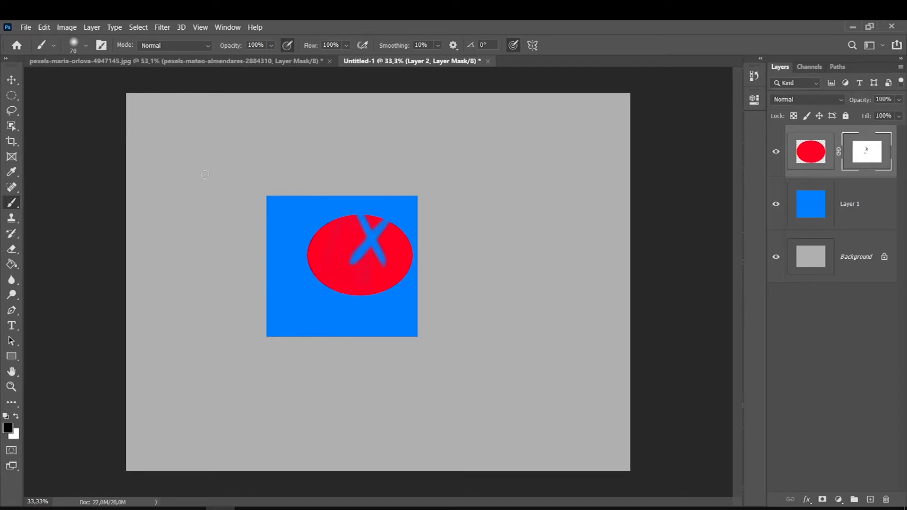
Step: Toggle the red ellipse layer off and on, and move the ellipse with its linked mask beyond the blue rectangle's upper-right edge
{"action": "left_click", "coordinate": [776, 152]}
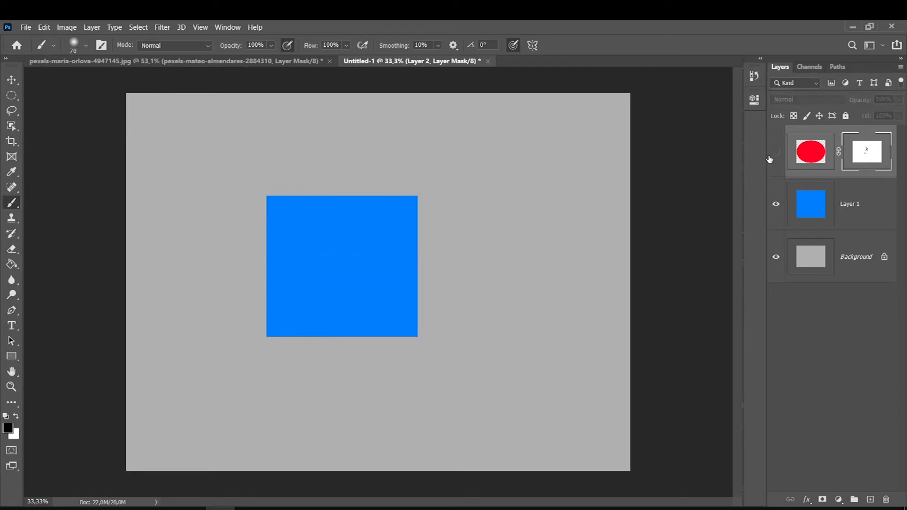
{"action": "left_click", "coordinate": [777, 152]}
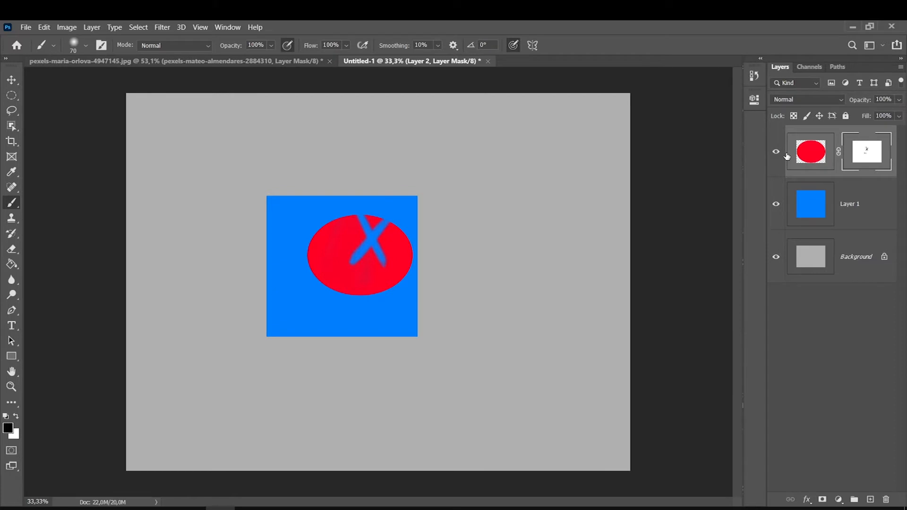
{"action": "key", "text": "v"}
{"action": "mouse_move", "coordinate": [332, 253]}
{"action": "left_mouse_down"}
{"action": "mouse_move", "coordinate": [425, 216]}
{"action": "mouse_move", "coordinate": [441, 218]}
{"action": "mouse_move", "coordinate": [442, 208]}
{"action": "left_mouse_up"}
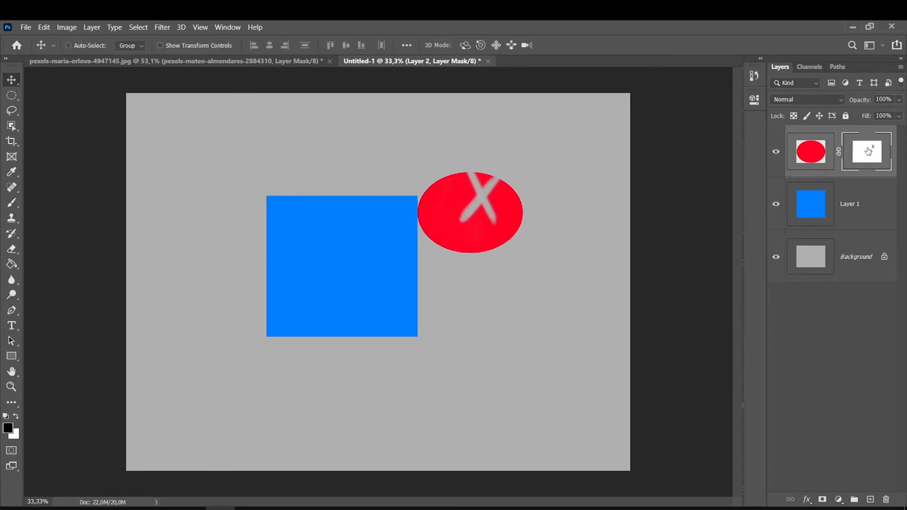
Step: Transfer the X mask to the blue rectangle layer and shift the rectangle under the unlinked mask so the X cuts its upper-left area
{"action": "left_click", "coordinate": [17, 202]}
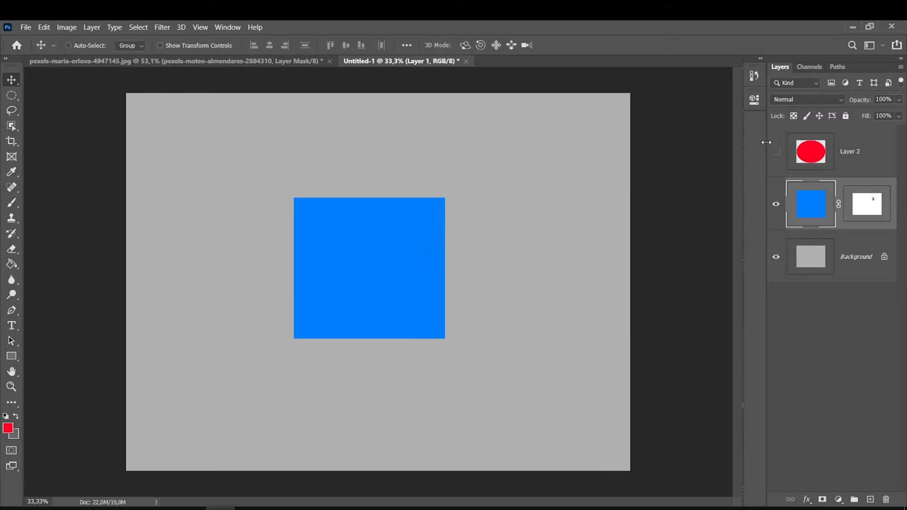
{"action": "left_click", "coordinate": [775, 152]}
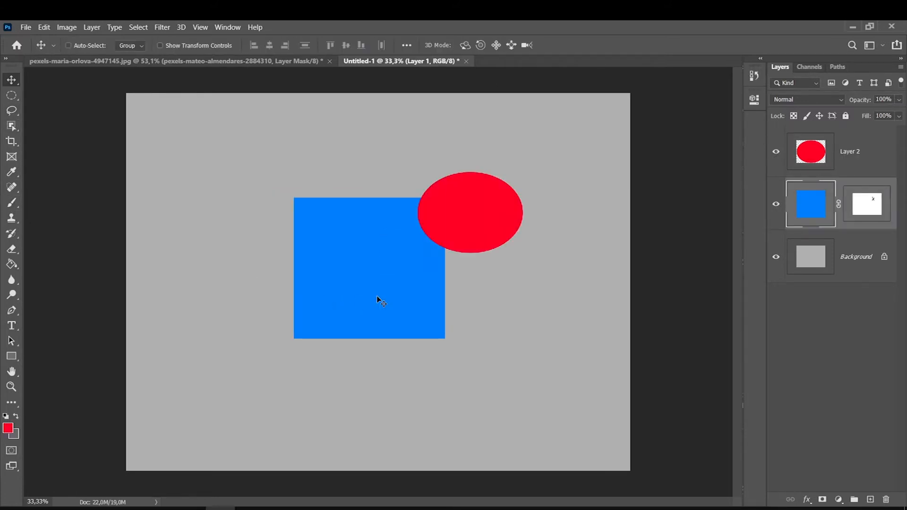
{"action": "left_click_drag", "start_coordinate": [419, 293], "coordinate": [327, 316]}
{"action": "left_click", "coordinate": [775, 152]}
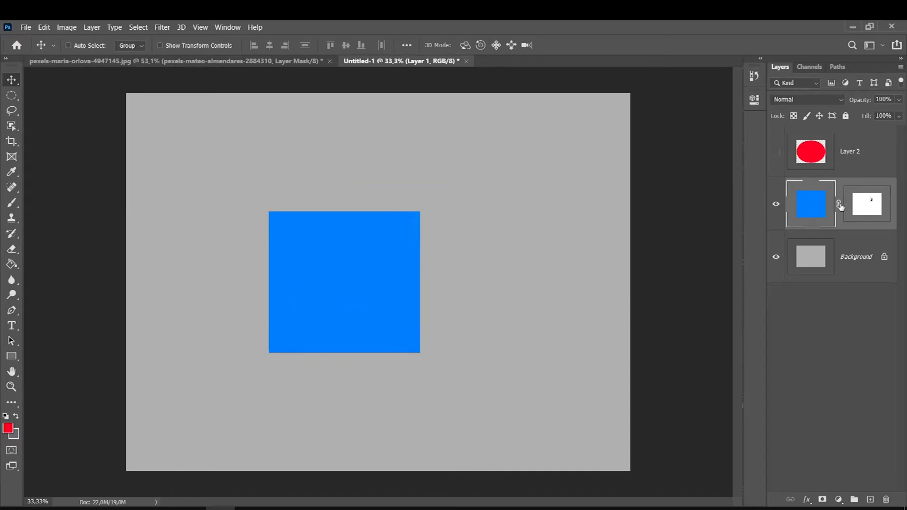
{"action": "left_click_drag", "start_coordinate": [314, 299], "coordinate": [446, 244]}
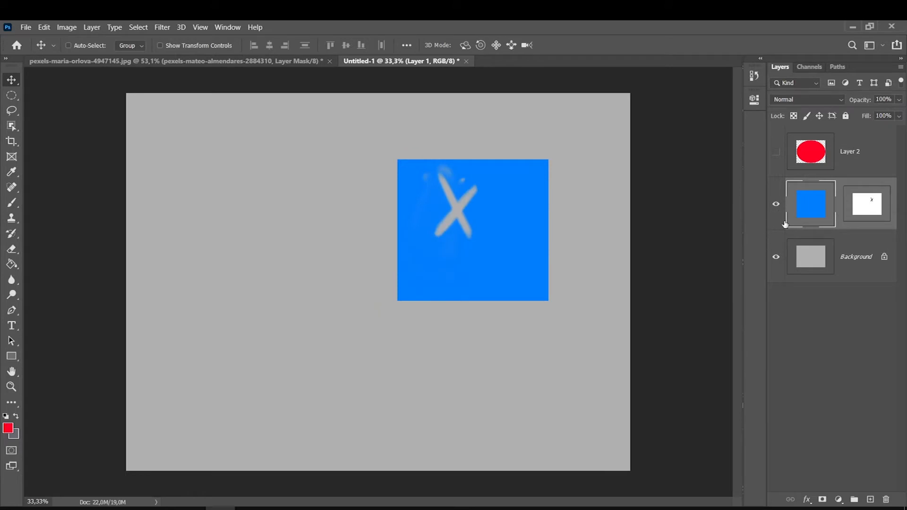
Step: Transfer the mask back to the visible red ellipse layer and move the ellipse with its mask over the blue rectangle's left edge
{"action": "left_click", "coordinate": [776, 151]}
{"action": "left_click", "coordinate": [844, 171]}
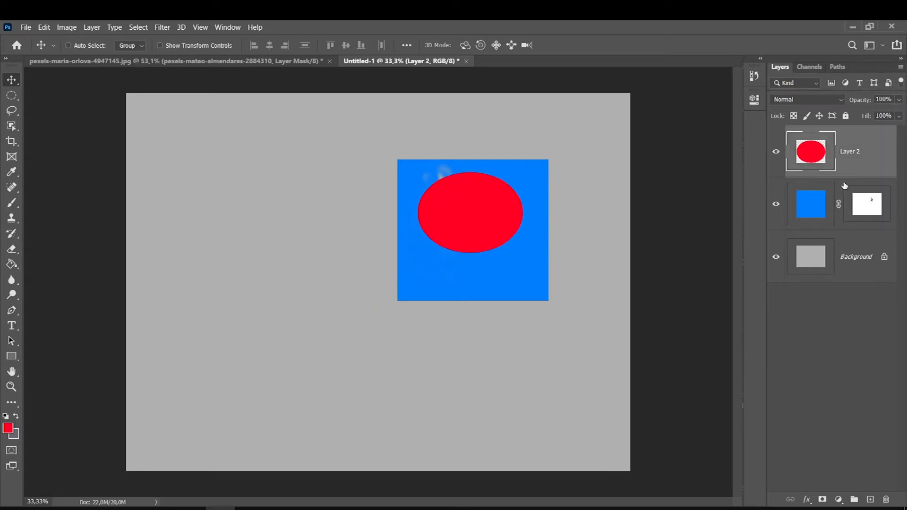
{"action": "left_click_drag", "start_coordinate": [871, 204], "coordinate": [859, 156]}
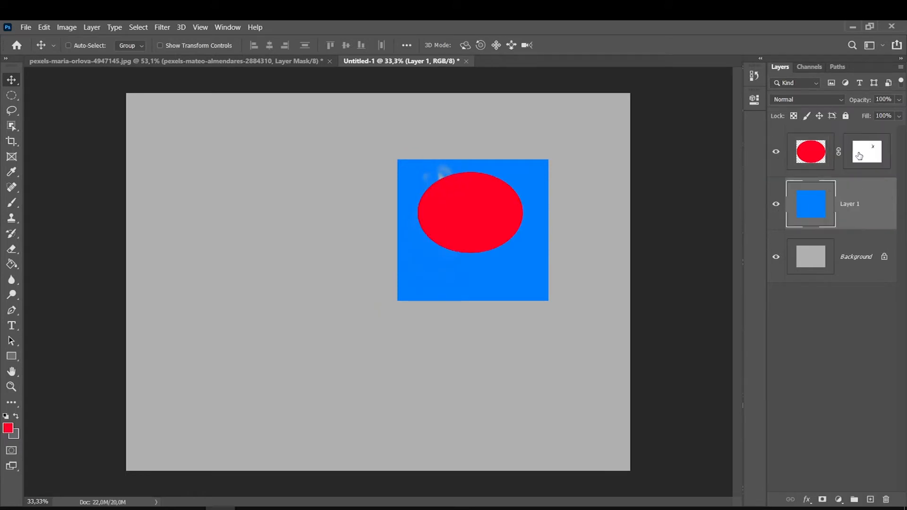
{"action": "left_click", "coordinate": [811, 151]}
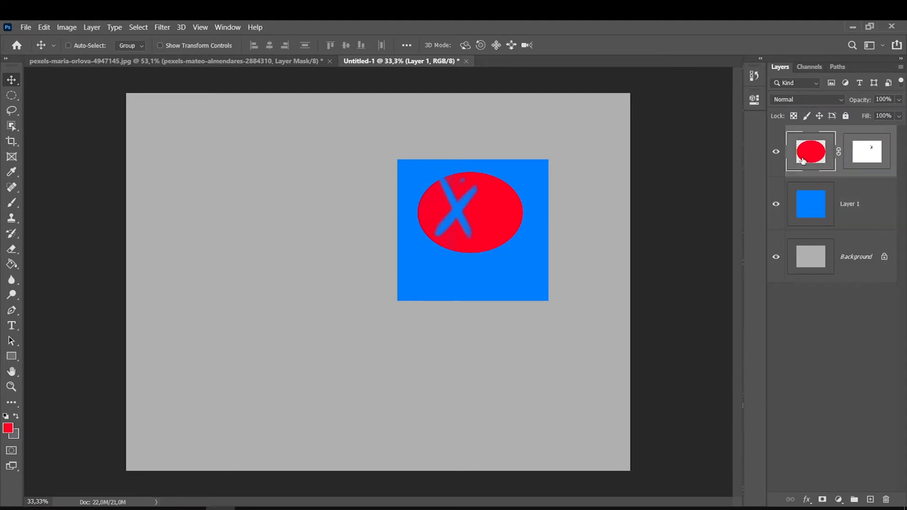
{"action": "left_click_drag", "start_coordinate": [454, 249], "coordinate": [369, 258]}
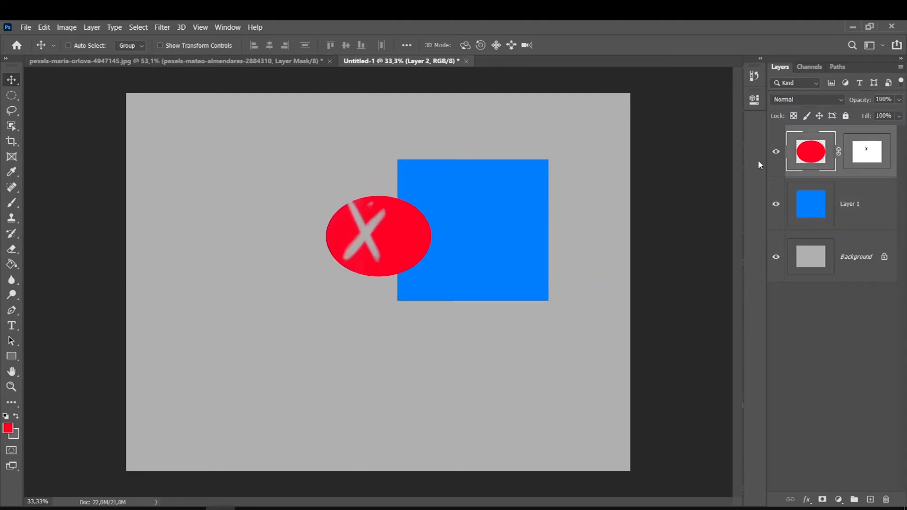
Step: Transfer the mask to the blue rectangle with the ellipse hidden, and move the rectangle independently of it so the X falls near its centre
{"action": "left_click", "coordinate": [775, 152]}
{"action": "left_click", "coordinate": [784, 189]}
{"action": "left_click", "coordinate": [776, 152]}
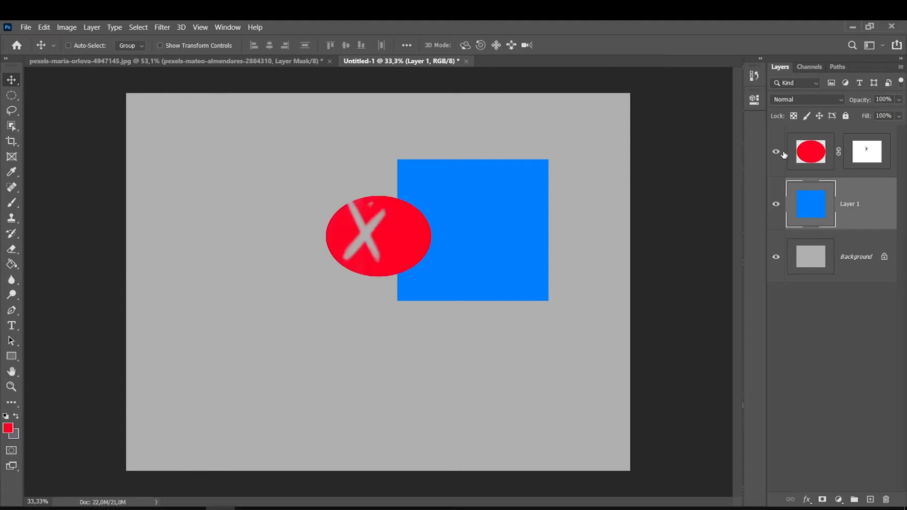
{"action": "left_click_drag", "start_coordinate": [863, 157], "coordinate": [878, 233]}
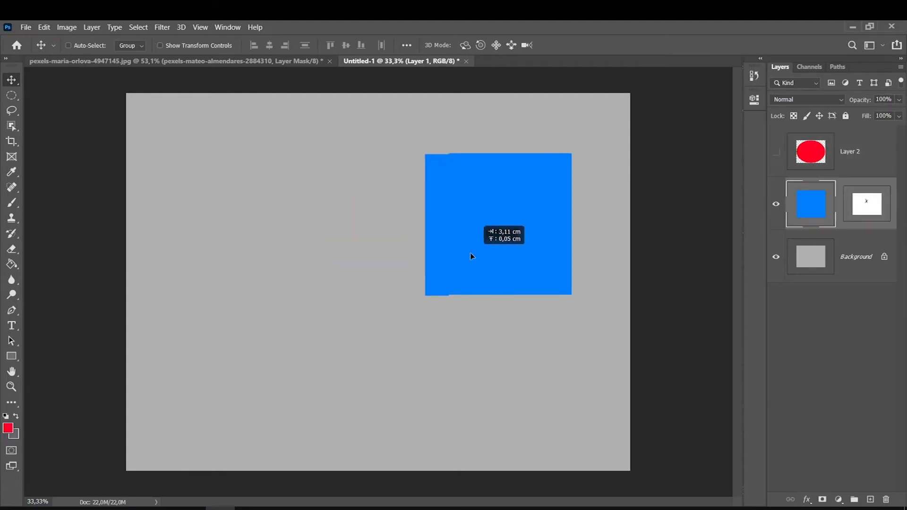
{"action": "left_click_drag", "start_coordinate": [470, 253], "coordinate": [318, 287]}
{"action": "left_click", "coordinate": [838, 206]}
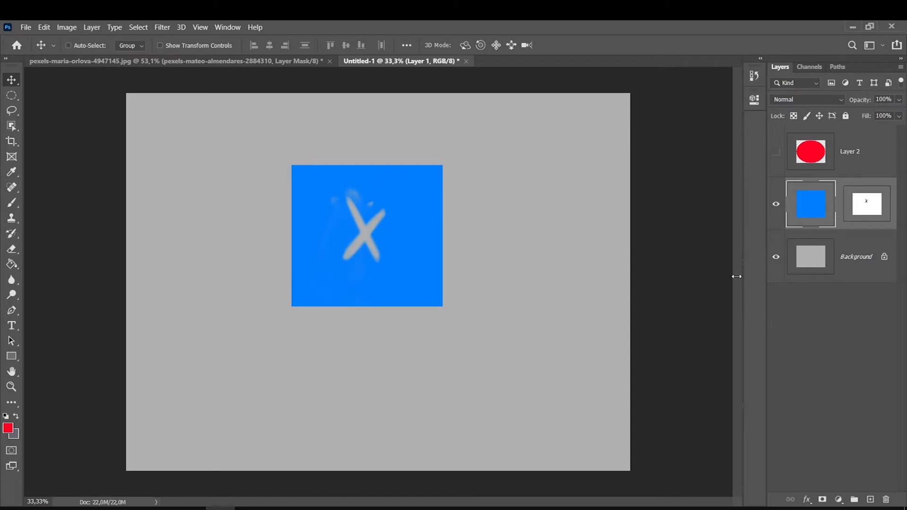
Step: Nudge the blue rectangle slightly upward without moving its unlinked mask
{"action": "left_click", "coordinate": [868, 206]}
{"action": "left_click", "coordinate": [811, 204]}
{"action": "left_click_drag", "start_coordinate": [399, 268], "coordinate": [359, 251]}
Step: Move only the blue rectangle's mask with Free Transform to shift the X to the right, and relink the mask
{"action": "left_click", "coordinate": [860, 206]}
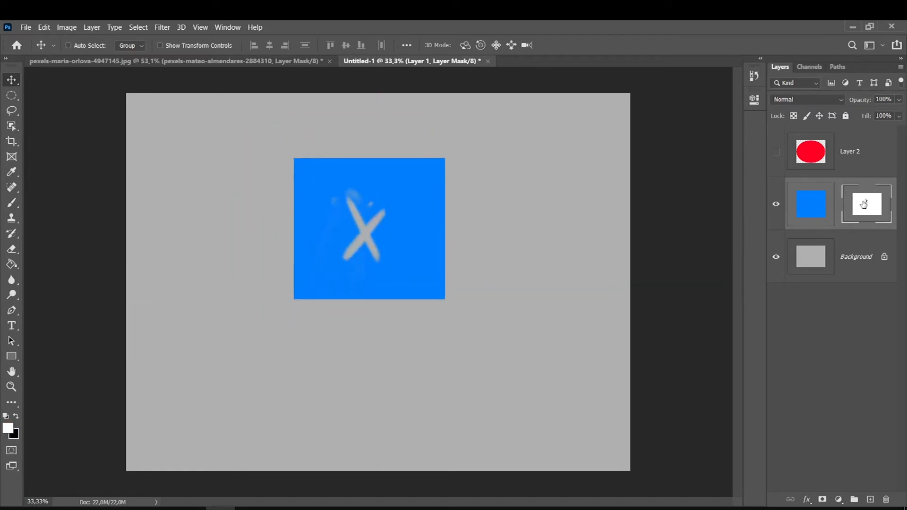
{"action": "key", "text": "ctrl+t"}
{"action": "left_click_drag", "start_coordinate": [304, 182], "coordinate": [296, 182]}
{"action": "left_click_drag", "start_coordinate": [339, 254], "coordinate": [360, 253]}
{"action": "key", "text": "Return"}
{"action": "left_click", "coordinate": [839, 204]}
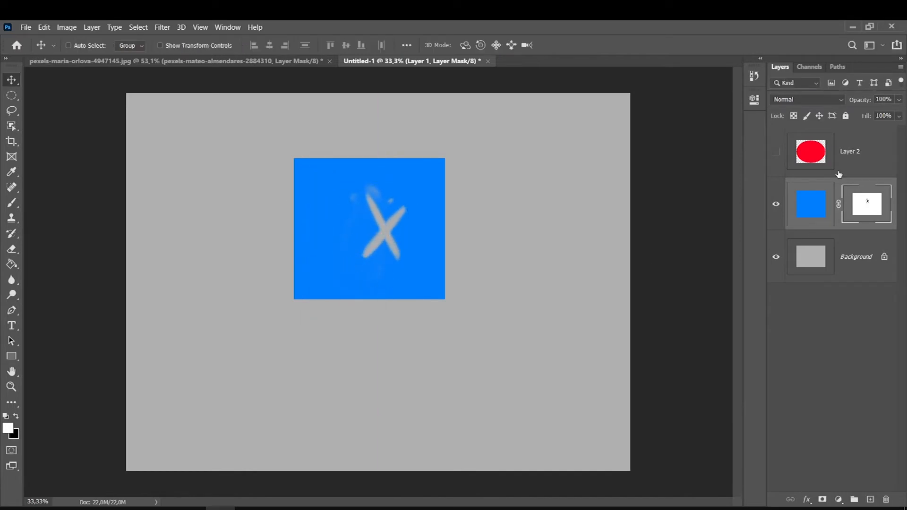
Step: Switch between the rectangle's layer and mask as edit target, and move the mask alone so the X sits slightly higher
{"action": "left_click", "coordinate": [810, 212]}
{"action": "left_click", "coordinate": [853, 208]}
{"action": "left_click", "coordinate": [819, 206]}
{"action": "left_click", "coordinate": [857, 207]}
{"action": "left_click", "coordinate": [810, 206]}
{"action": "left_click", "coordinate": [858, 207]}
{"action": "mouse_move", "coordinate": [344, 233]}
{"action": "left_mouse_down"}
{"action": "mouse_move", "coordinate": [341, 242]}
{"action": "mouse_move", "coordinate": [332, 229]}
{"action": "left_mouse_up"}
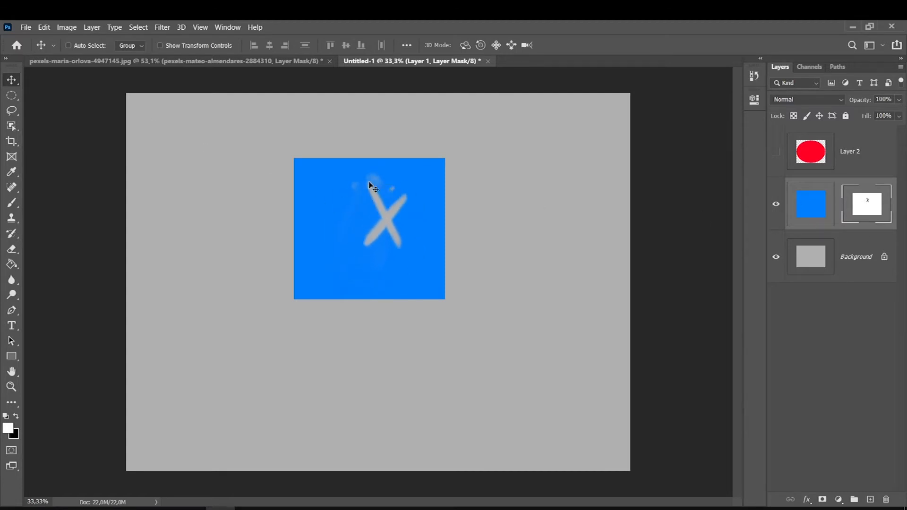
Step: Shift the blue rectangle up and to the right independently of its mask, and make the mask the active target
{"action": "left_click", "coordinate": [811, 208]}
{"action": "left_click_drag", "start_coordinate": [328, 242], "coordinate": [348, 234]}
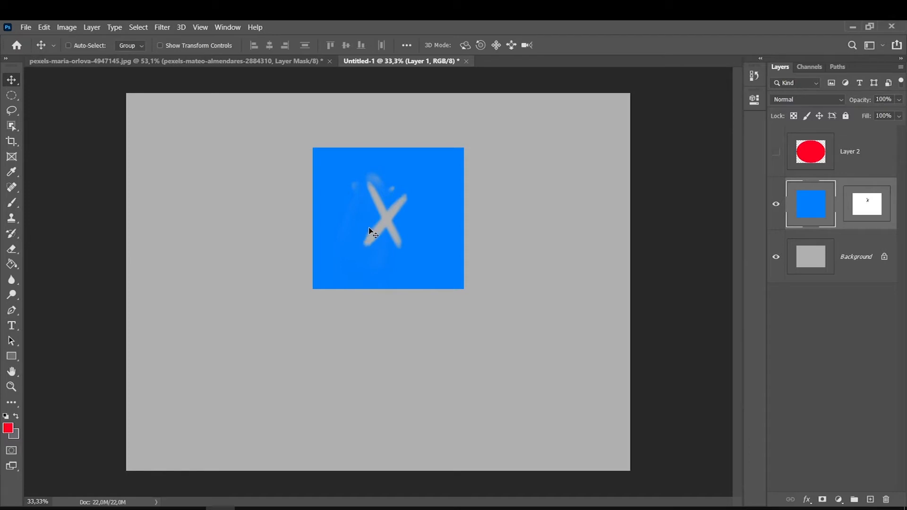
{"action": "left_click", "coordinate": [876, 207]}
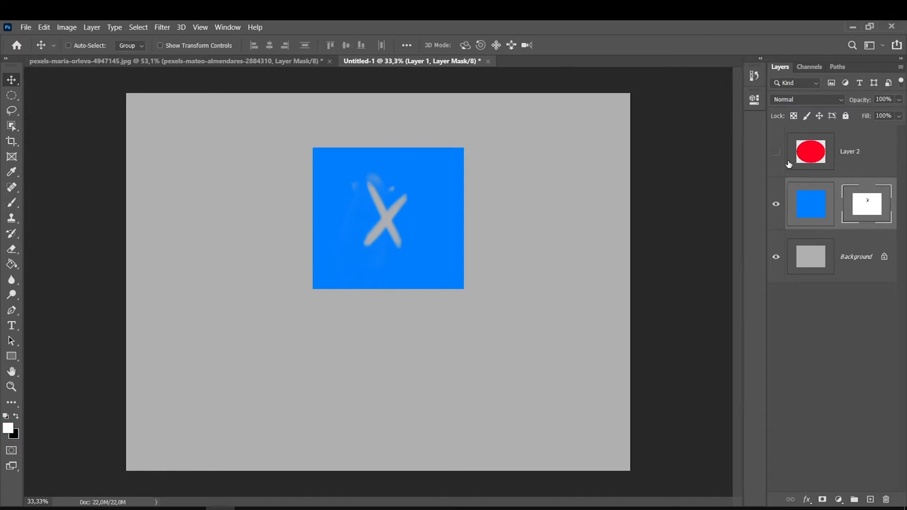
Step: Show the red ellipse, transfer the unlinked mask to it, and move the ellipse under the X inside the blue rectangle
{"action": "left_click", "coordinate": [776, 152]}
{"action": "left_click_drag", "start_coordinate": [872, 207], "coordinate": [865, 153]}
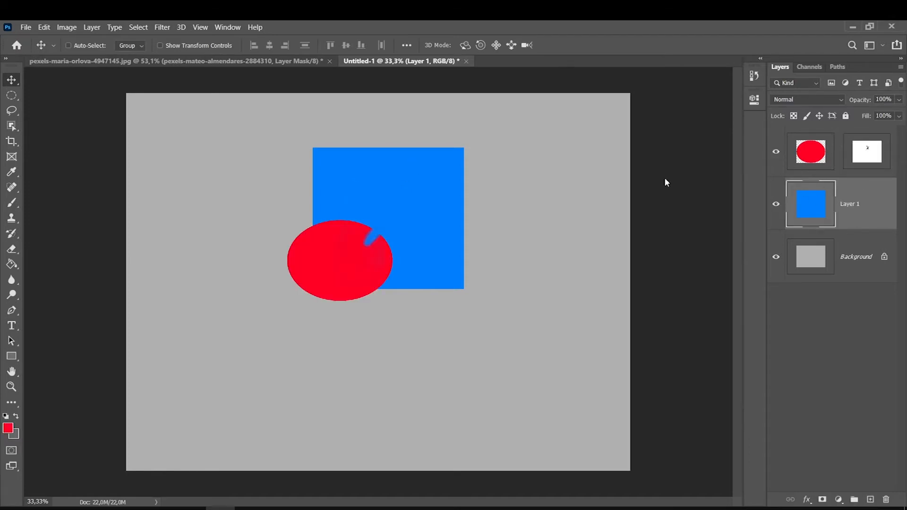
{"action": "left_click", "coordinate": [785, 142]}
{"action": "left_click_drag", "start_coordinate": [319, 258], "coordinate": [344, 232]}
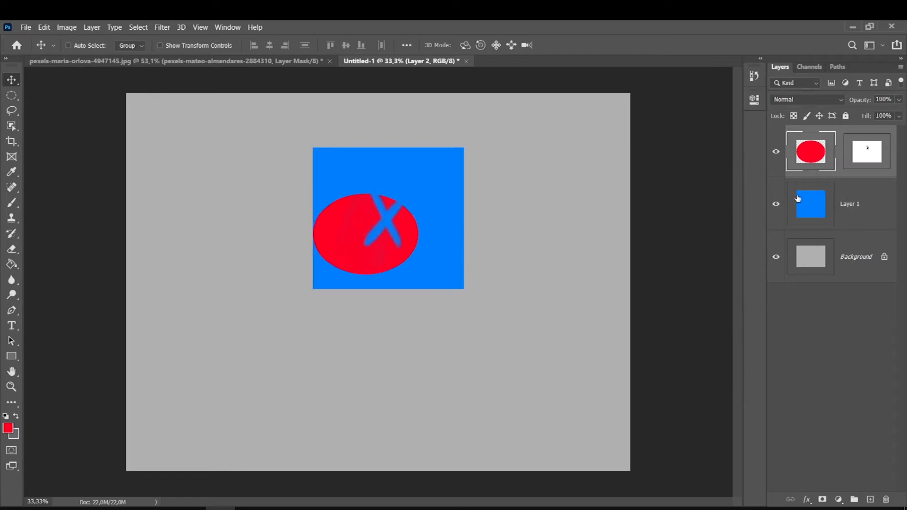
Step: Duplicate the red ellipse's layer mask onto the blue rectangle layer
{"action": "left_click", "coordinate": [830, 193]}
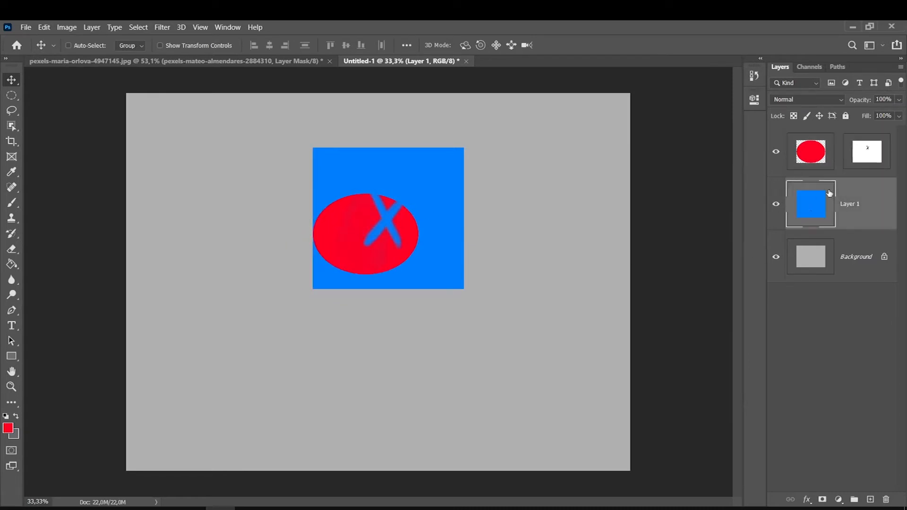
{"action": "left_click", "coordinate": [811, 170]}
{"action": "left_click", "coordinate": [860, 155]}
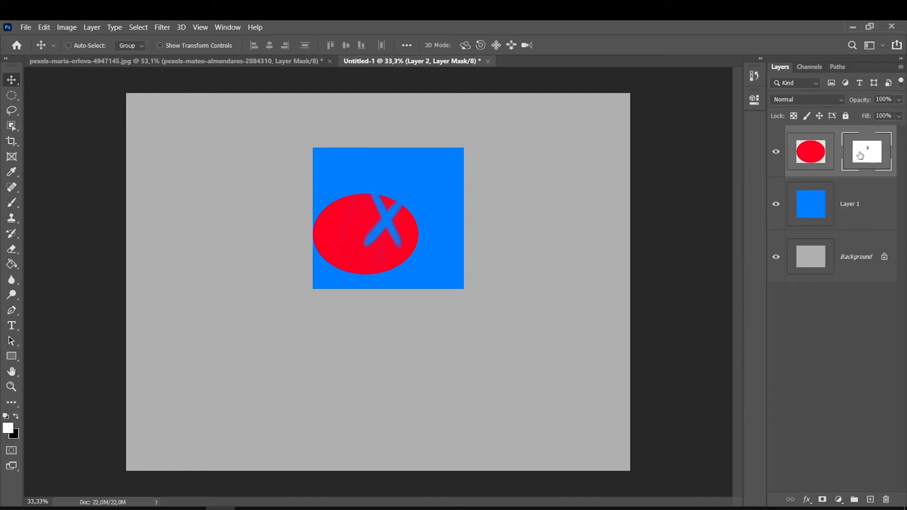
{"action": "left_click_drag", "start_coordinate": [855, 171], "coordinate": [858, 201]}
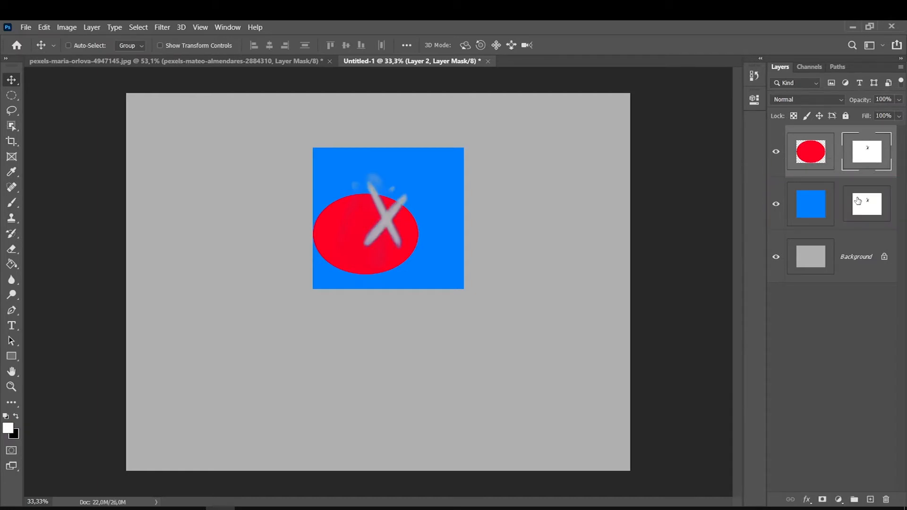
Step: With the masks linked, move the red ellipse to the canvas's lower right and the blue rectangle down to the left
{"action": "left_click", "coordinate": [839, 159]}
{"action": "left_click_drag", "start_coordinate": [347, 202], "coordinate": [473, 384]}
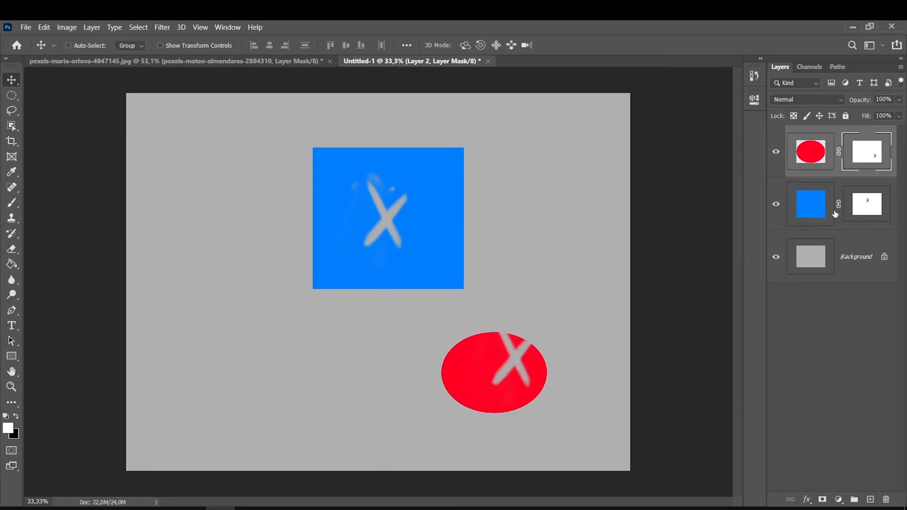
{"action": "left_click", "coordinate": [810, 206]}
{"action": "left_click_drag", "start_coordinate": [371, 244], "coordinate": [284, 274]}
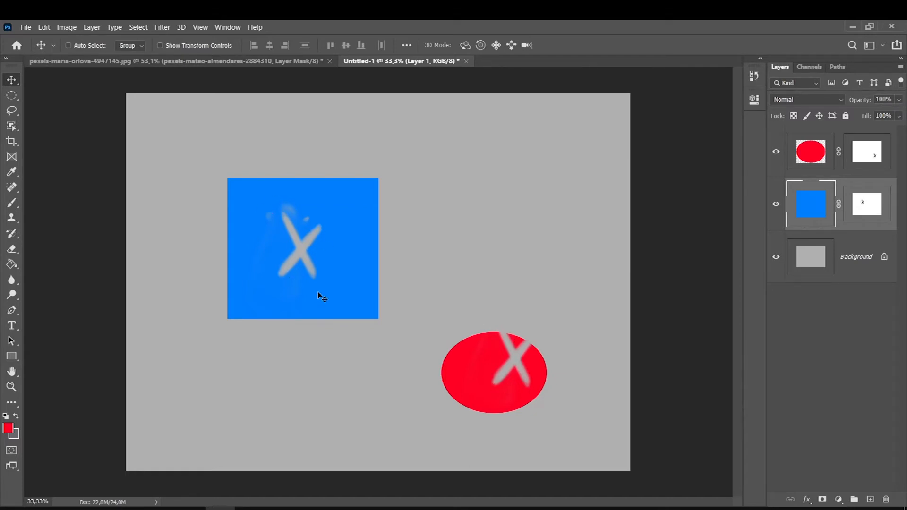
Step: Move the ellipse's mask independently of the shape to centre the X on the red ellipse, and relink the mask
{"action": "left_click", "coordinate": [818, 154]}
{"action": "left_click", "coordinate": [867, 152]}
{"action": "left_click_drag", "start_coordinate": [491, 385], "coordinate": [471, 403]}
{"action": "left_click", "coordinate": [837, 154]}
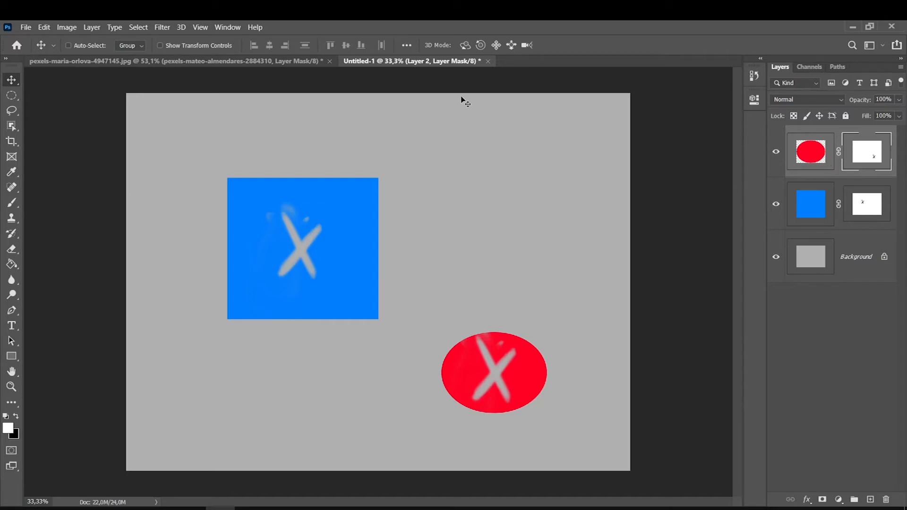
Step: Close the Untitled-1 document without saving its changes
{"action": "left_click", "coordinate": [488, 61]}
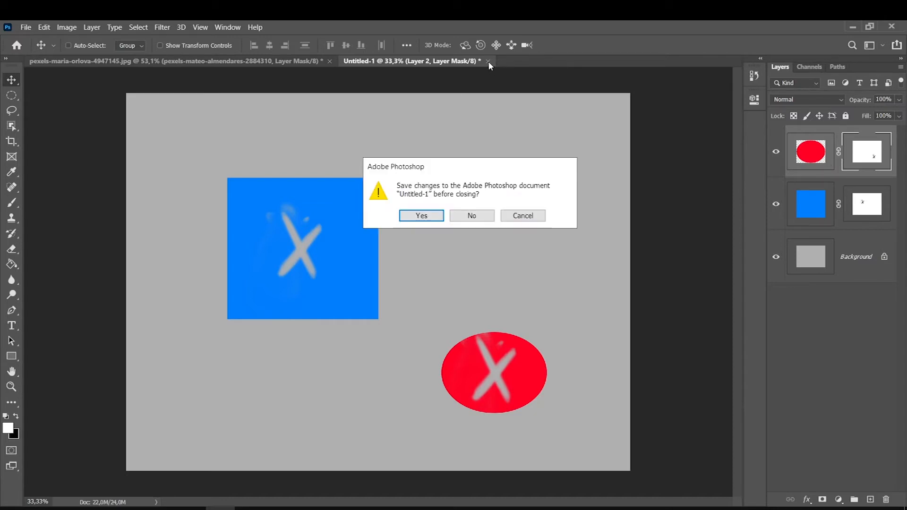
{"action": "left_click", "coordinate": [472, 216]}
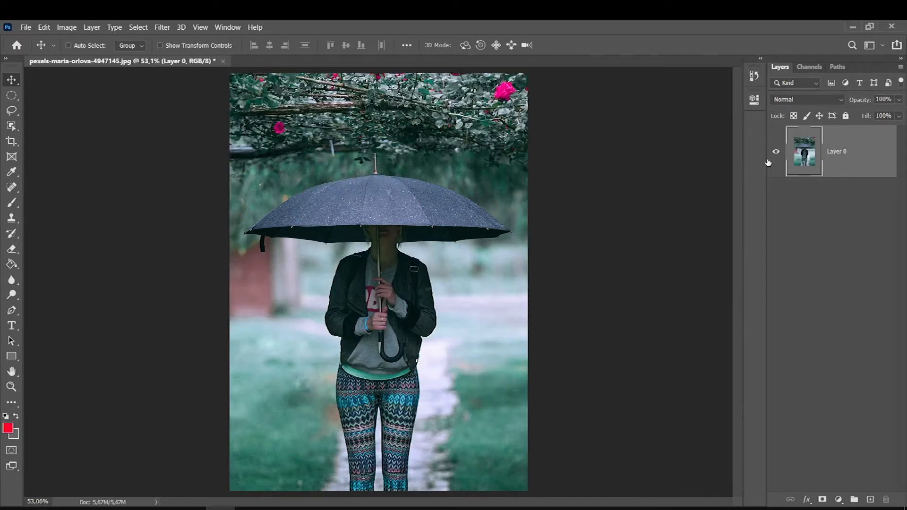
Step: Place the two cloud images and the sky photo above Layer 0, hide all three, and select Layer 0
{"action": "key", "text": "b"}
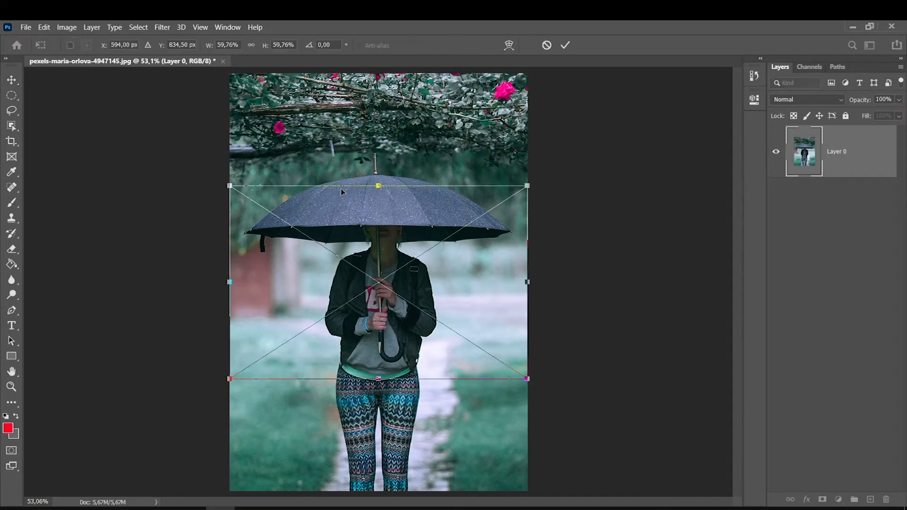
{"action": "key", "text": "Return"}
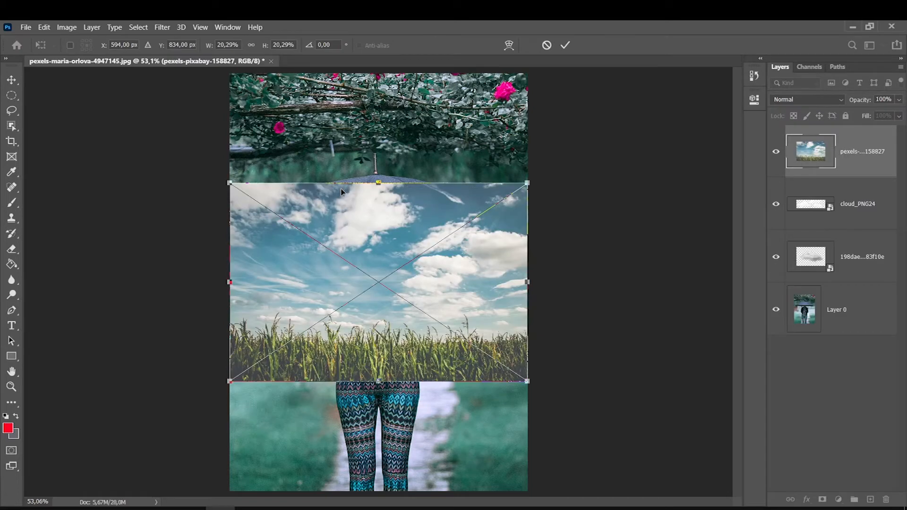
{"action": "key", "text": "Return"}
{"action": "left_click_drag", "start_coordinate": [776, 152], "coordinate": [780, 252]}
{"action": "left_click", "coordinate": [834, 300]}
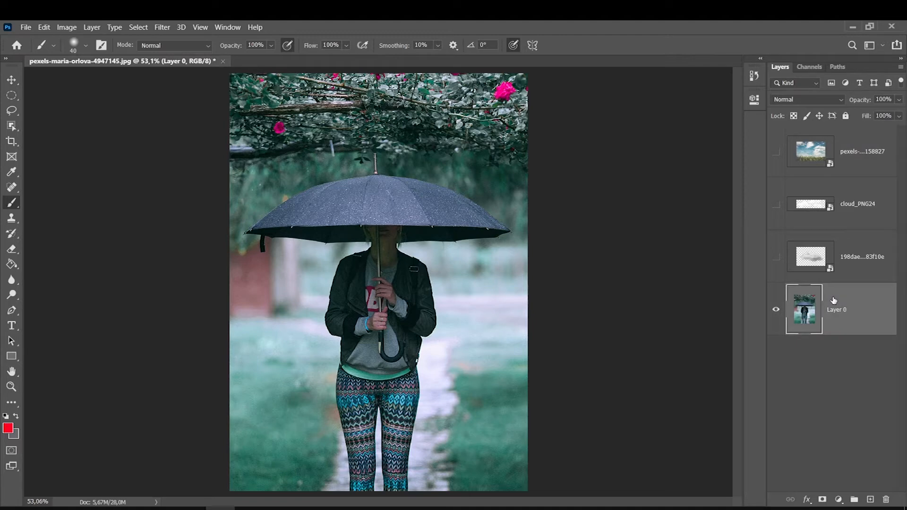
Step: Trace a closed Pen path around the left half of the umbrella's dark underside, ending at the woman's hair
{"action": "key", "text": "ctrl+1"}
{"action": "key", "text": "p"}
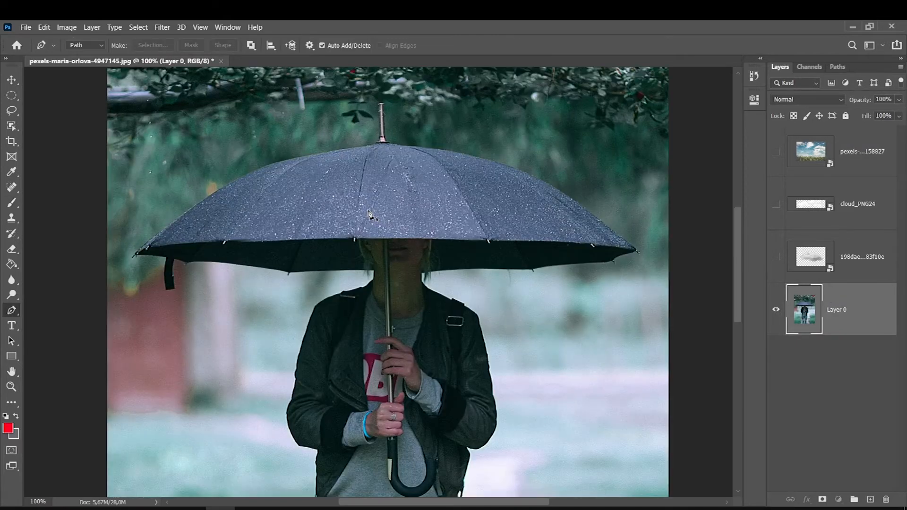
{"action": "left_click", "coordinate": [134, 256]}
{"action": "mouse_move", "coordinate": [191, 269]}
{"action": "left_mouse_down"}
{"action": "mouse_move", "coordinate": [195, 295]}
{"action": "mouse_move", "coordinate": [203, 276]}
{"action": "left_mouse_up"}
{"action": "left_click_drag", "start_coordinate": [286, 272], "coordinate": [343, 283]}
{"action": "left_click_drag", "start_coordinate": [226, 261], "coordinate": [199, 253]}
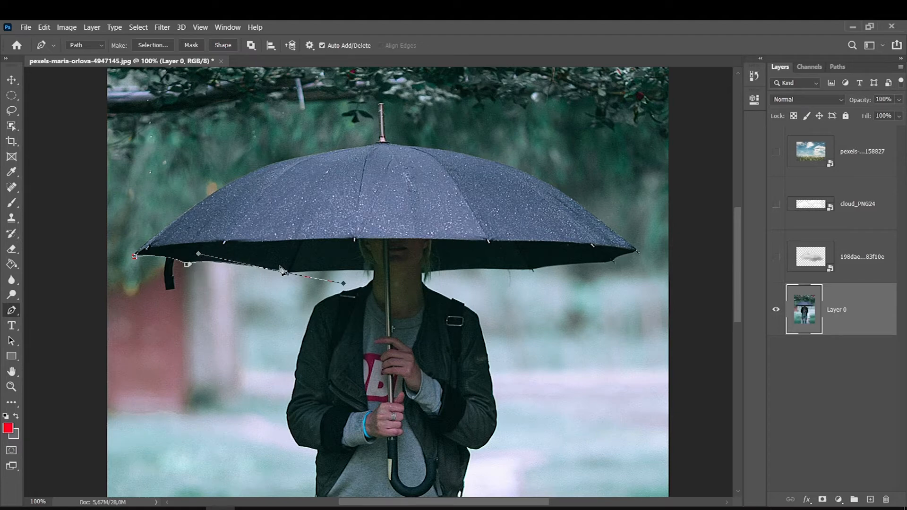
{"action": "key", "text": "alt"}
{"action": "left_click", "coordinate": [286, 273], "text": "alt"}
{"action": "left_click", "coordinate": [368, 268]}
{"action": "left_click_drag", "start_coordinate": [361, 251], "coordinate": [359, 237]}
{"action": "left_click_drag", "start_coordinate": [237, 241], "coordinate": [139, 252]}
{"action": "left_click", "coordinate": [135, 256]}
Step: Convert the path on the umbrella's left underside into a new anti-aliased selection
{"action": "right_click", "coordinate": [221, 257]}
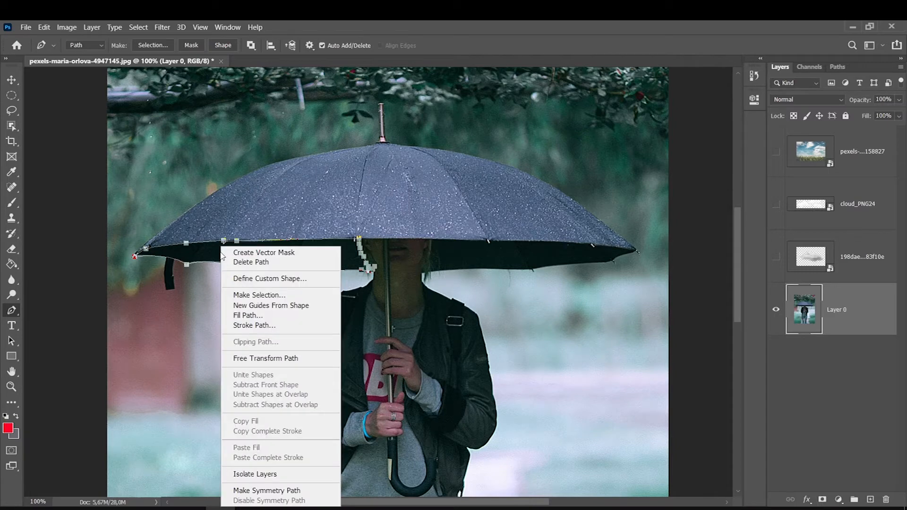
{"action": "left_click", "coordinate": [238, 292]}
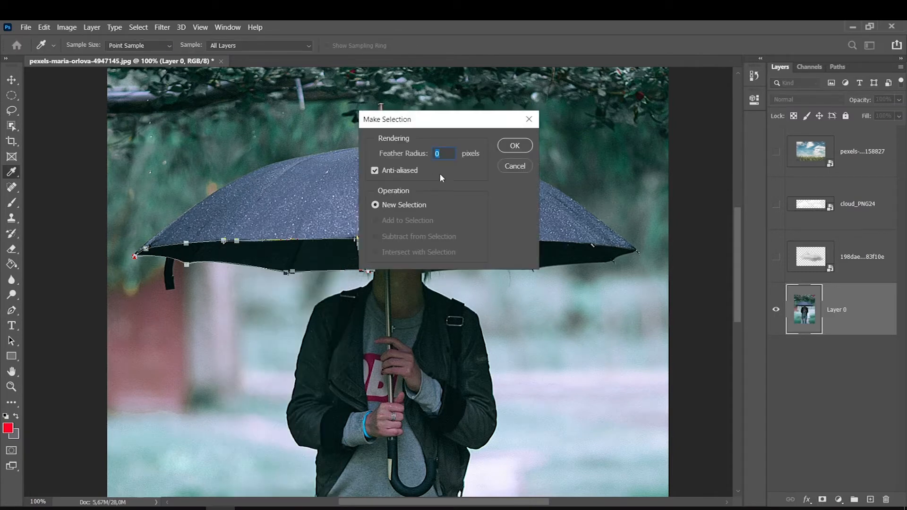
{"action": "key", "text": "Return"}
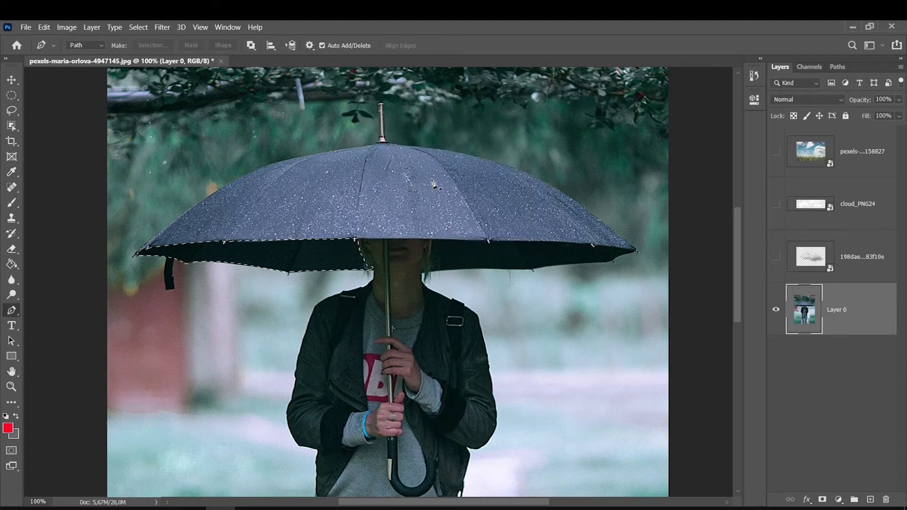
Step: Trace a closed Pen path around the right half of the umbrella's dark underside, starting beside the woman's hair
{"action": "left_click", "coordinate": [431, 270]}
{"action": "left_click", "coordinate": [432, 261]}
{"action": "left_click", "coordinate": [429, 258]}
{"action": "left_click", "coordinate": [432, 251]}
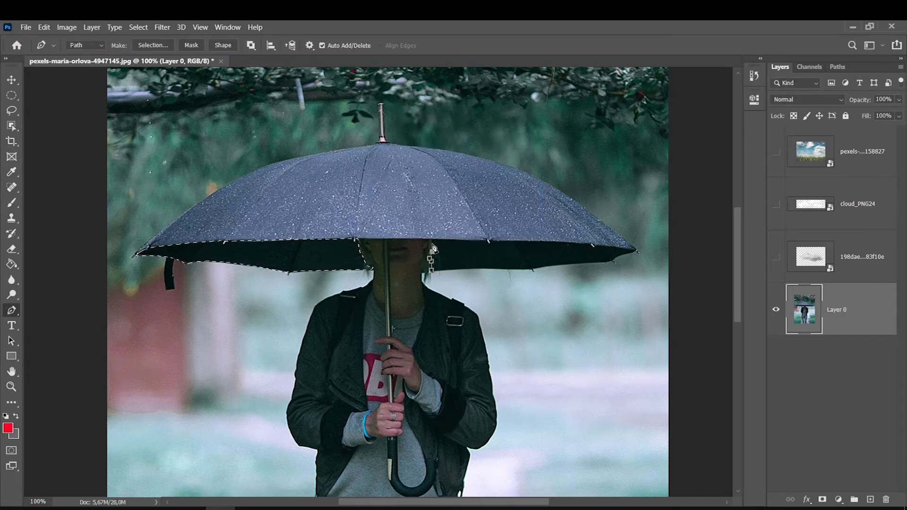
{"action": "left_click", "coordinate": [432, 241]}
{"action": "left_click", "coordinate": [604, 246]}
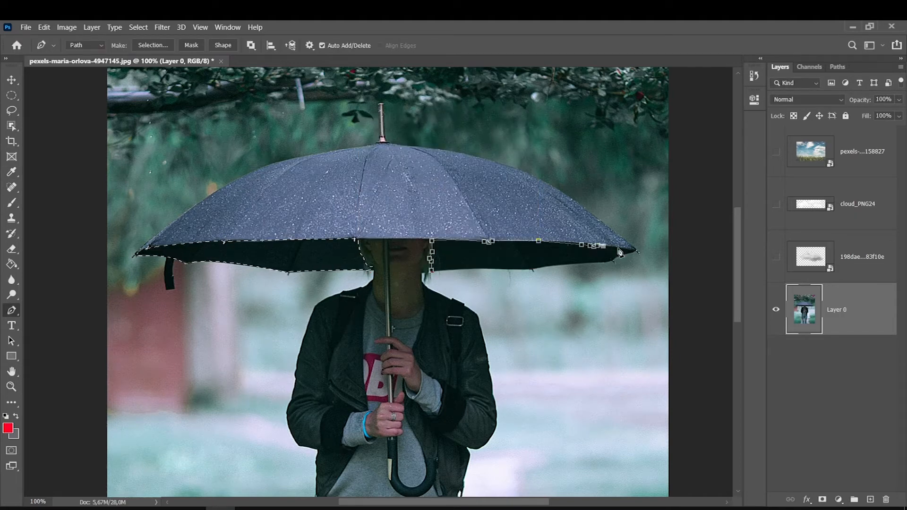
{"action": "left_click", "coordinate": [635, 251]}
{"action": "left_click_drag", "start_coordinate": [618, 257], "coordinate": [611, 260]}
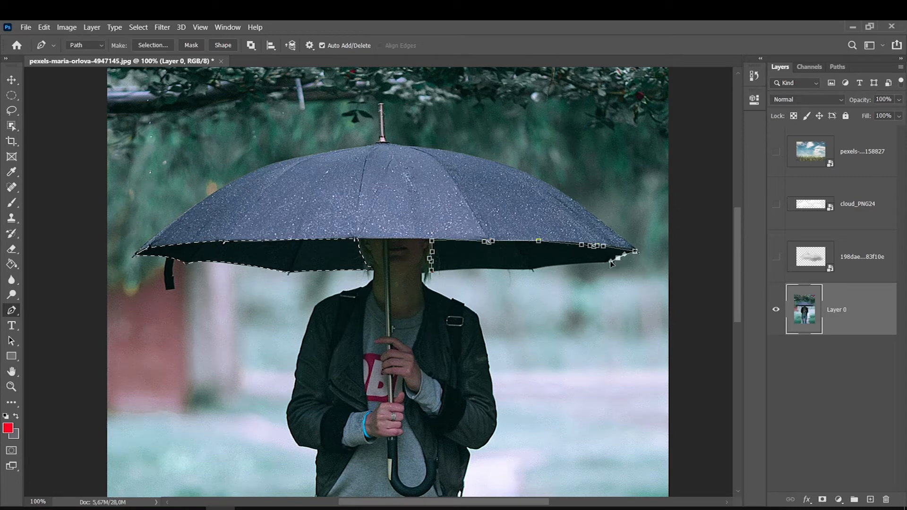
{"action": "left_click", "coordinate": [610, 263]}
{"action": "left_click", "coordinate": [603, 263]}
{"action": "left_click", "coordinate": [551, 267]}
{"action": "left_click", "coordinate": [533, 270]}
{"action": "left_click", "coordinate": [446, 270]}
{"action": "left_click", "coordinate": [431, 271]}
Step: Add the right underside path to the existing selection with a 2-pixel feather and anti-aliasing
{"action": "right_click", "coordinate": [456, 245]}
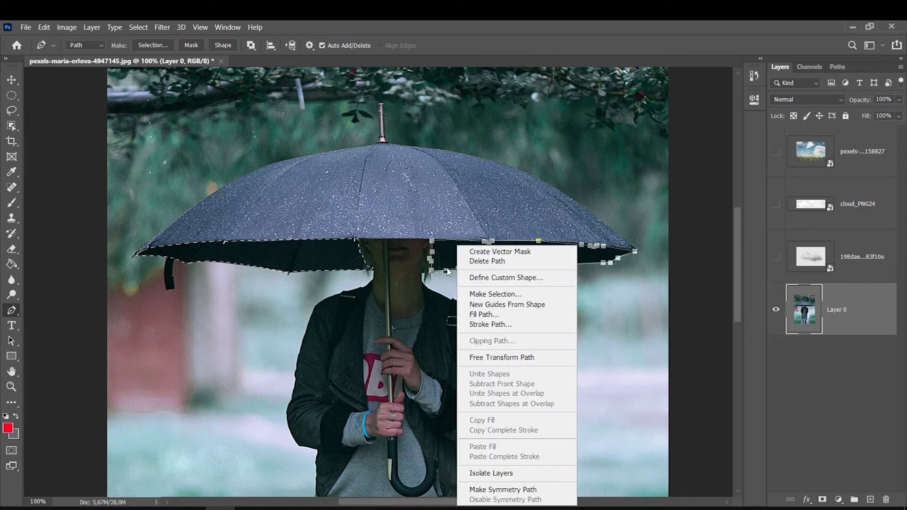
{"action": "left_click", "coordinate": [481, 295]}
{"action": "left_click", "coordinate": [375, 220]}
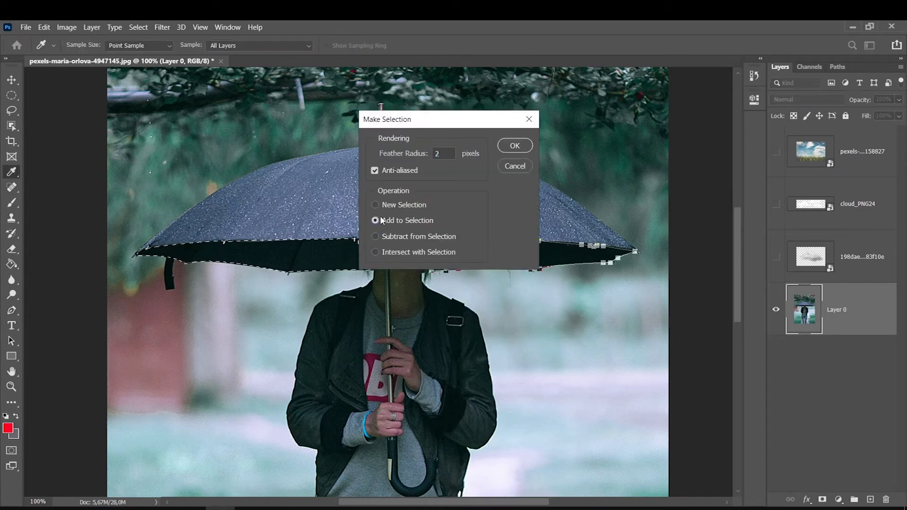
{"action": "left_click", "coordinate": [514, 146]}
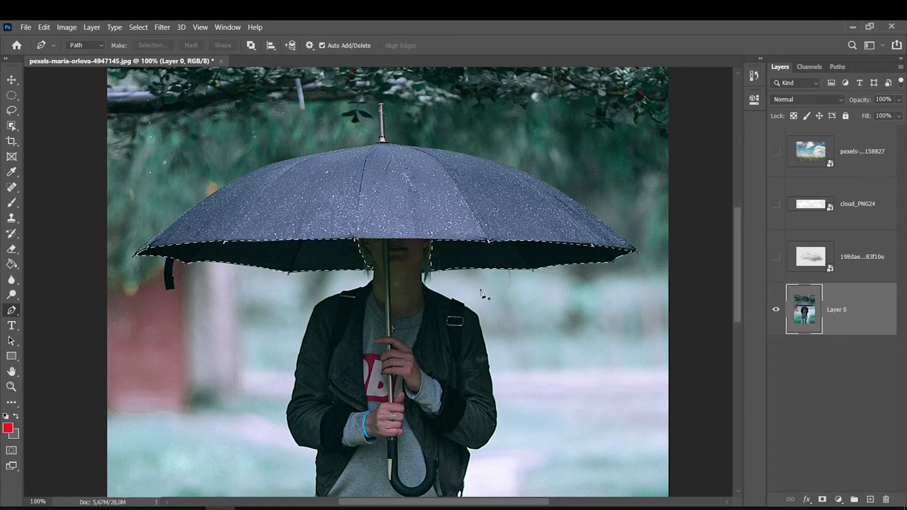
Step: Add a layer mask to Layer 0 from the selection and invert it to hide the umbrella's underside
{"action": "left_click", "coordinate": [822, 498]}
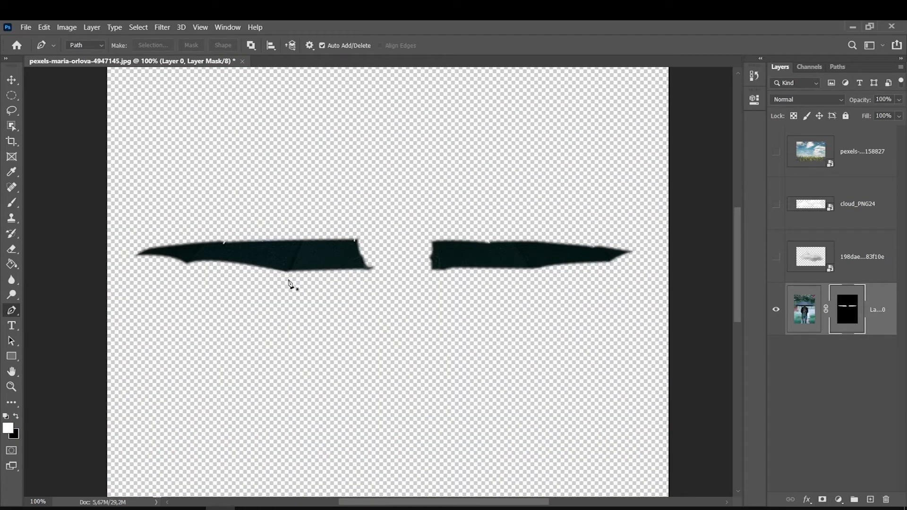
{"action": "key", "text": "ctrl+0"}
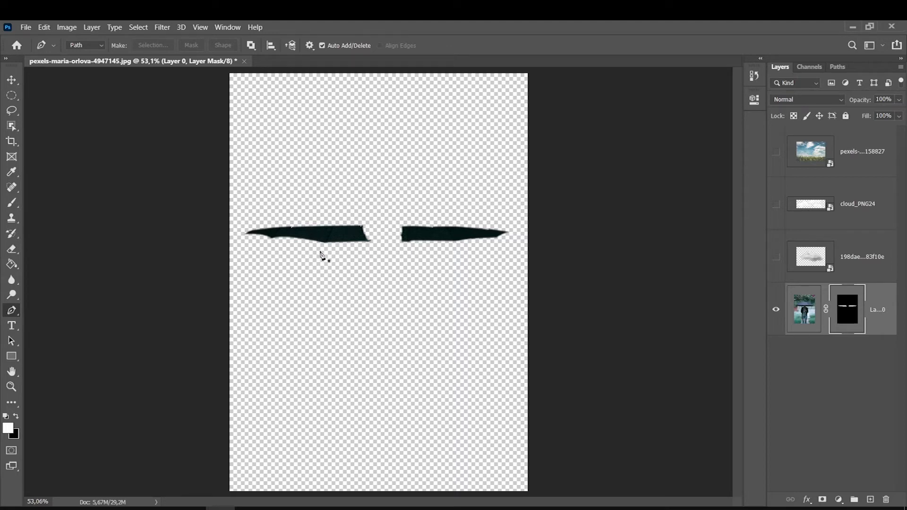
{"action": "key", "text": "ctrl+i"}
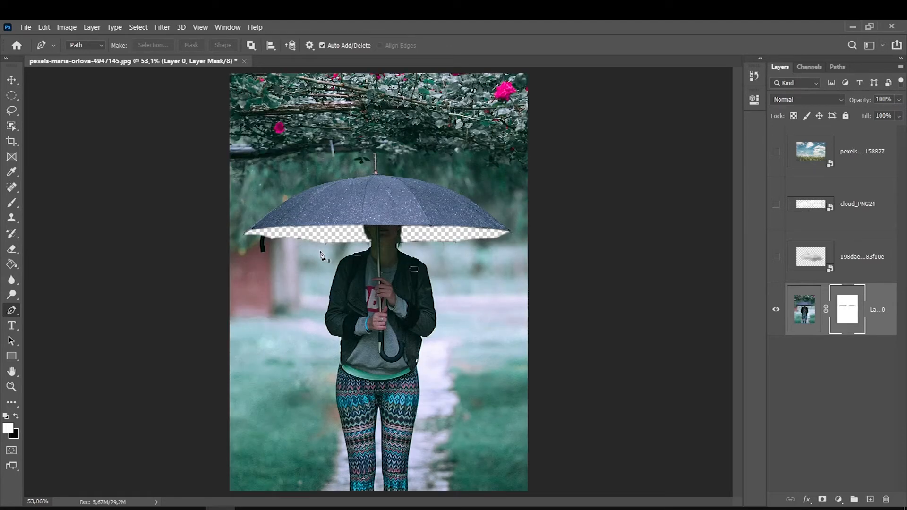
Step: Toggle the mask's inversion back and forth, and undo the mask to restore the selection on Layer 0
{"action": "key", "text": "ctrl+i"}
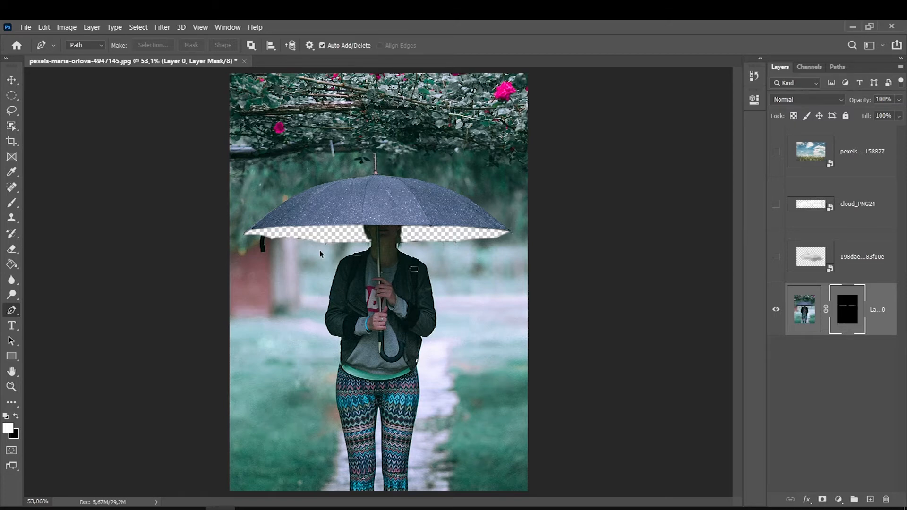
{"action": "key", "text": "ctrl+i"}
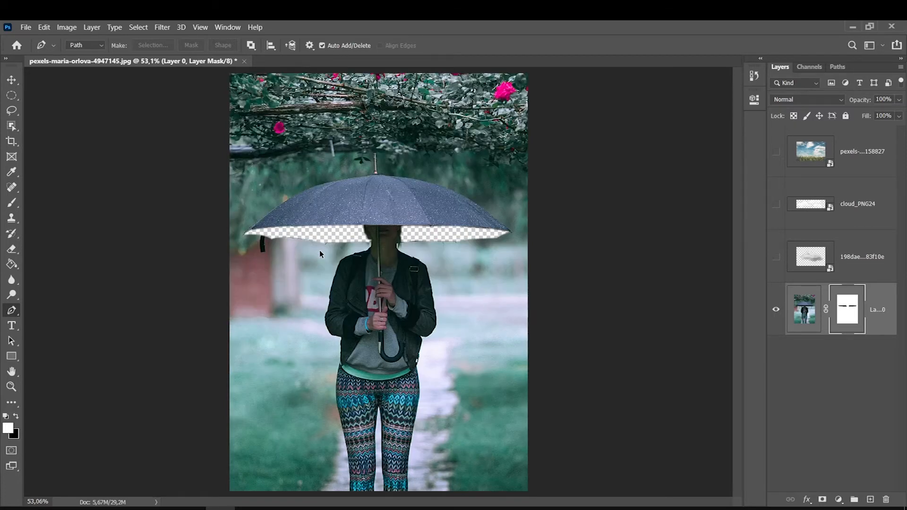
{"action": "key", "text": "ctrl+i"}
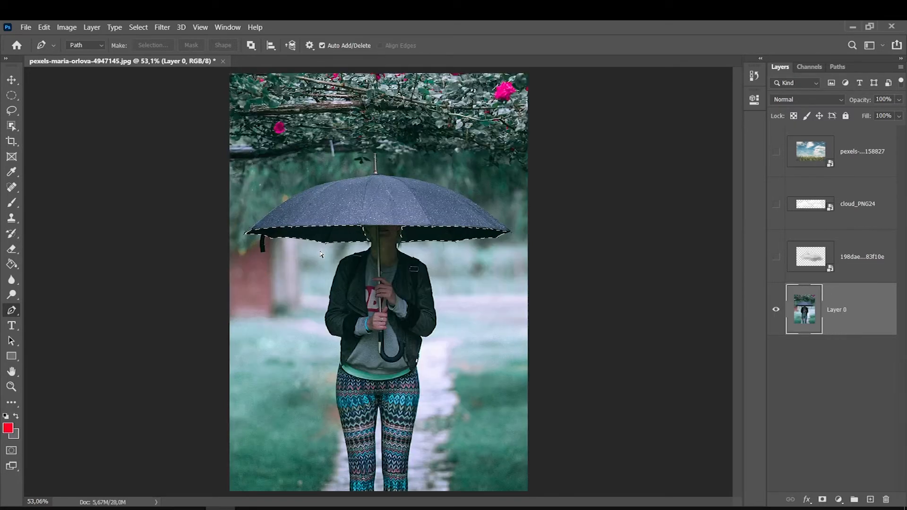
Step: Add an inverted layer mask that directly hides the selected underside, and toggle Layer 0's visibility off and on
{"action": "left_click", "coordinate": [822, 499]}
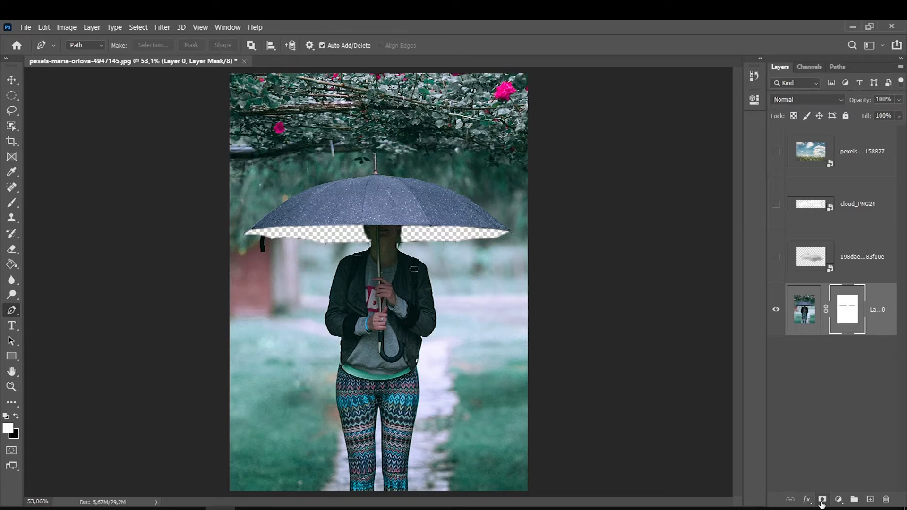
{"action": "left_click", "coordinate": [776, 310]}
{"action": "left_click", "coordinate": [776, 310]}
Step: Show the sky photo layer and move it beneath Layer 0 in the layer stack
{"action": "key", "text": "m"}
{"action": "left_click", "coordinate": [776, 150]}
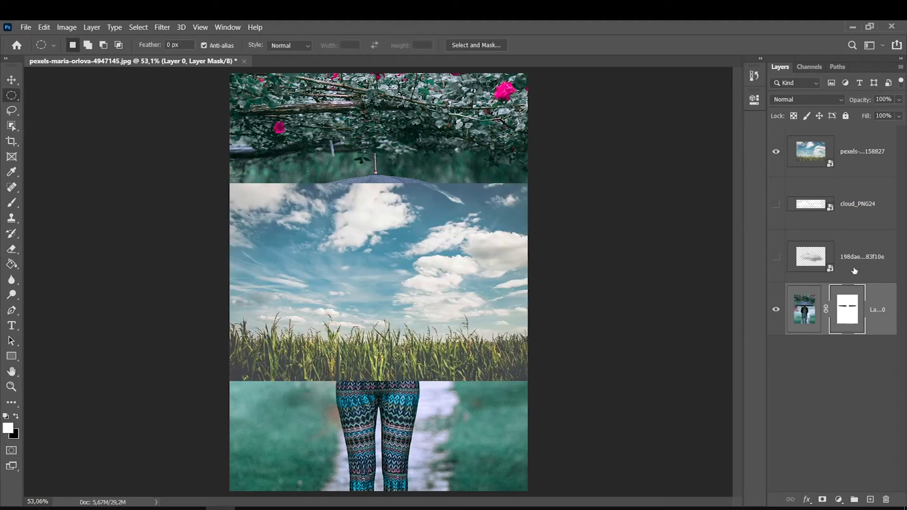
{"action": "left_click", "coordinate": [843, 153]}
{"action": "left_click_drag", "start_coordinate": [853, 156], "coordinate": [851, 353]}
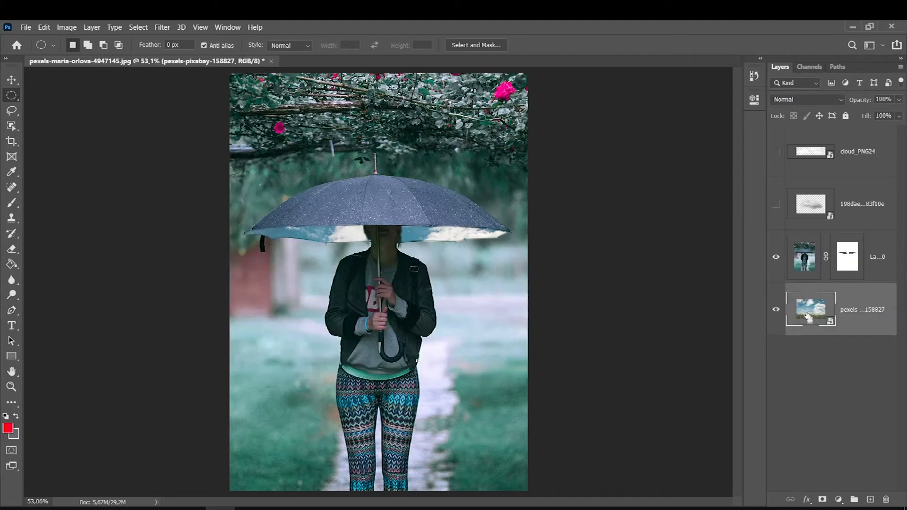
Step: Scale down the sky photo and position its clouds behind the left half of the umbrella's cut-out underside
{"action": "key", "text": "ctrl+t"}
{"action": "left_click_drag", "start_coordinate": [229, 379], "coordinate": [240, 366]}
{"action": "left_click_drag", "start_coordinate": [271, 341], "coordinate": [259, 362]}
{"action": "left_click_drag", "start_coordinate": [500, 376], "coordinate": [395, 306]}
{"action": "left_click_drag", "start_coordinate": [239, 306], "coordinate": [265, 305]}
{"action": "key", "text": "Return"}
Step: Duplicate the sky layer to fill the right half of the umbrella's underside, and merge both sky layers
{"action": "key", "text": "ctrl+j"}
{"action": "key", "text": "ctrl+t"}
{"action": "left_click_drag", "start_coordinate": [299, 276], "coordinate": [427, 244]}
{"action": "key", "text": "Return"}
{"action": "key", "text": "m"}
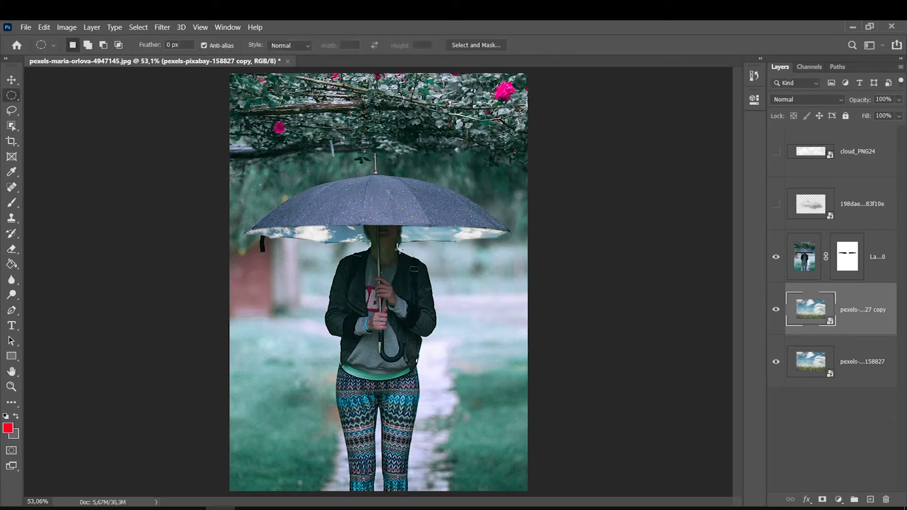
{"action": "left_click", "coordinate": [860, 357], "text": "shift"}
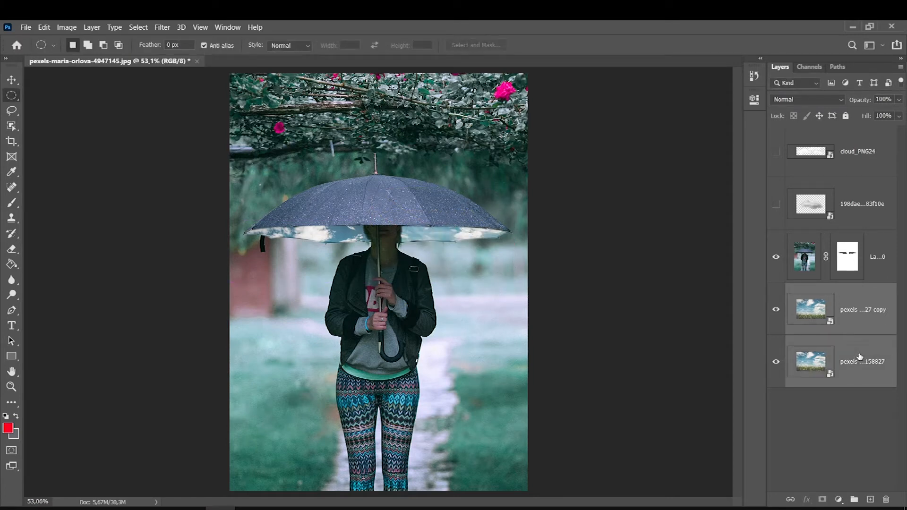
{"action": "key", "text": "ctrl+e"}
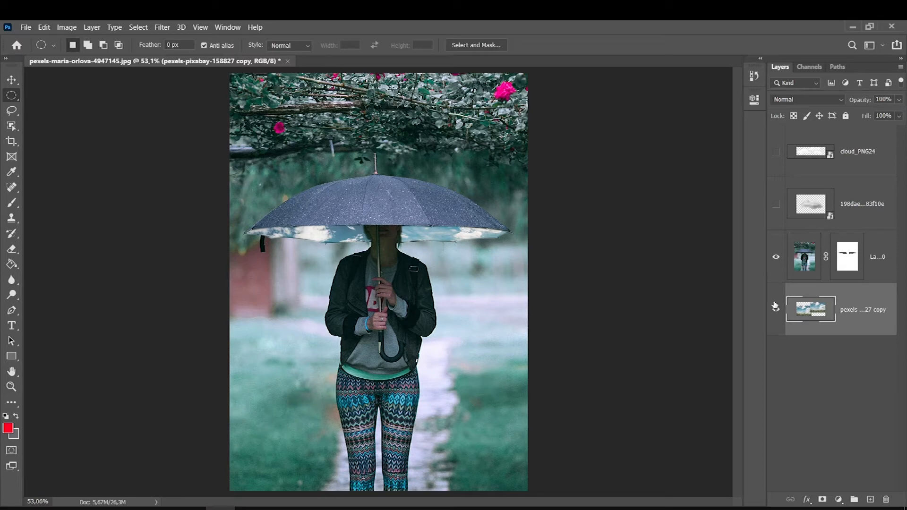
Step: Smudge Layer 0's mask at 50% strength along the lower rim of the umbrella's right half
{"action": "left_click", "coordinate": [843, 277]}
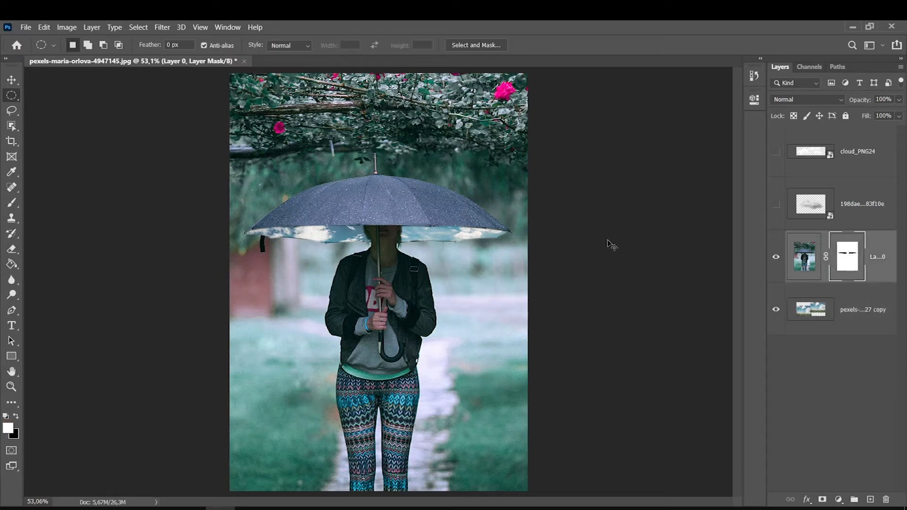
{"action": "left_click", "coordinate": [441, 239], "text": "ctrl"}
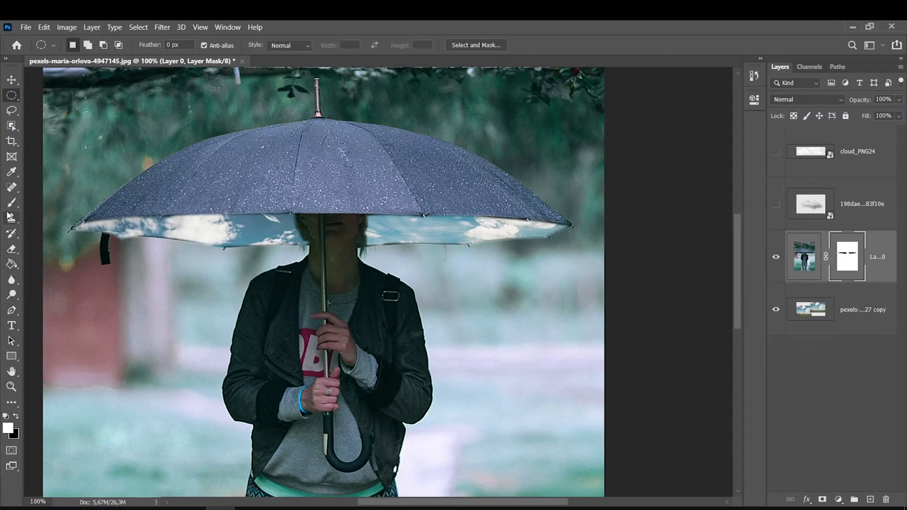
{"action": "left_click", "coordinate": [12, 280]}
{"action": "left_click", "coordinate": [48, 303]}
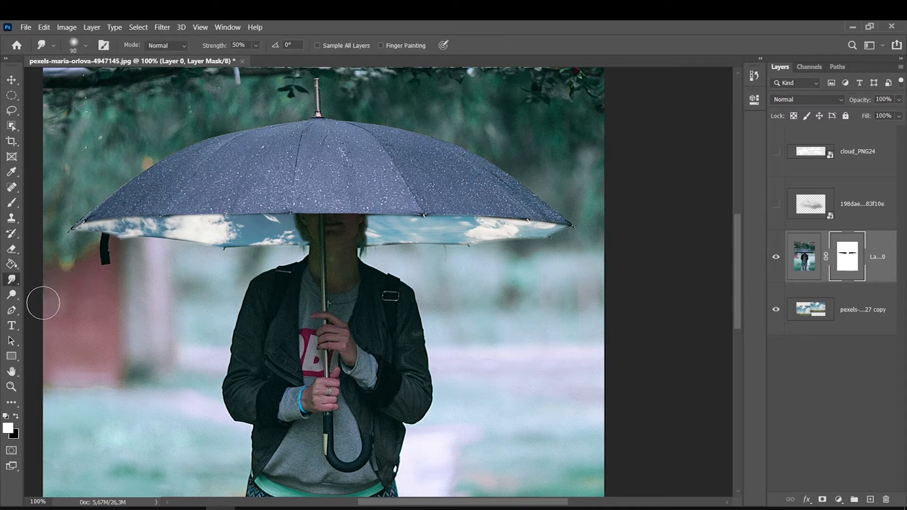
{"action": "key", "text": "bracketright"}
{"action": "mouse_move", "coordinate": [453, 241]}
{"action": "left_mouse_down"}
{"action": "mouse_move", "coordinate": [368, 250]}
{"action": "mouse_move", "coordinate": [368, 222]}
{"action": "mouse_move", "coordinate": [553, 223]}
{"action": "left_mouse_up"}
Step: Refine the mask edge near the umbrella's right tip with a 50-pixel Smudge brush, and enlarge the brush to 70
{"action": "key", "text": "bracketleft"}
{"action": "key", "text": "bracketleft"}
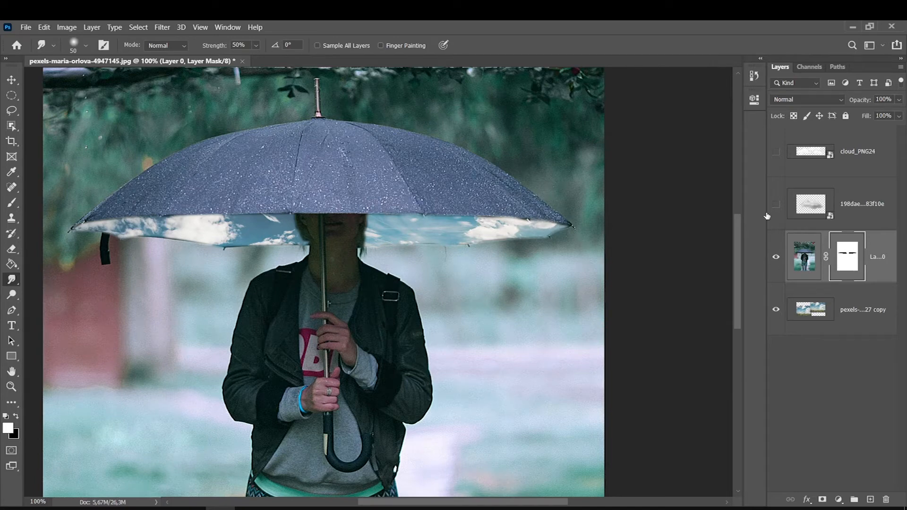
{"action": "left_click_drag", "start_coordinate": [526, 212], "coordinate": [519, 221]}
{"action": "key", "text": "bracketright"}
{"action": "key", "text": "bracketright"}
{"action": "key", "text": "bracketright"}
{"action": "key", "text": "ctrl+0"}
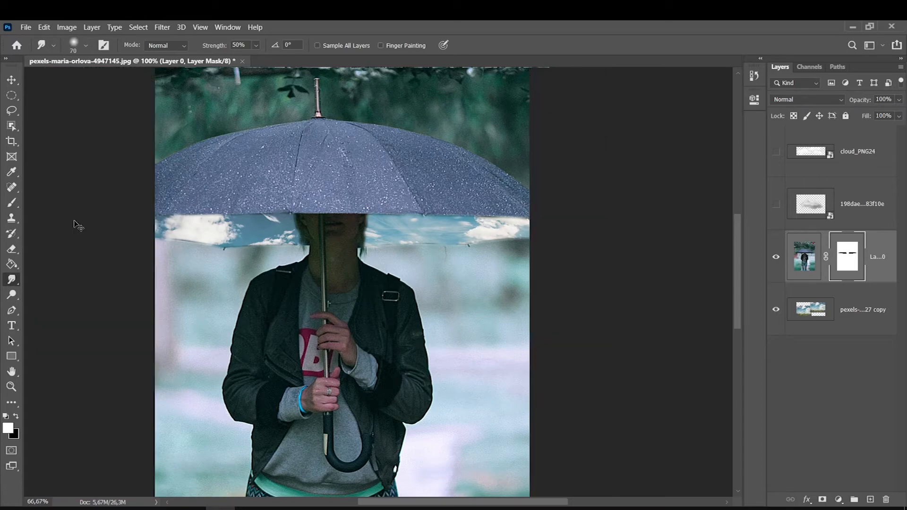
Step: Continue the Pen path on Layer 0 from the woman's left-side shoulder down the outer edge of that sleeve
{"action": "left_click", "coordinate": [385, 244], "text": "ctrl"}
{"action": "left_click", "coordinate": [385, 243], "text": "ctrl"}
{"action": "left_click", "coordinate": [385, 243], "text": "ctrl"}
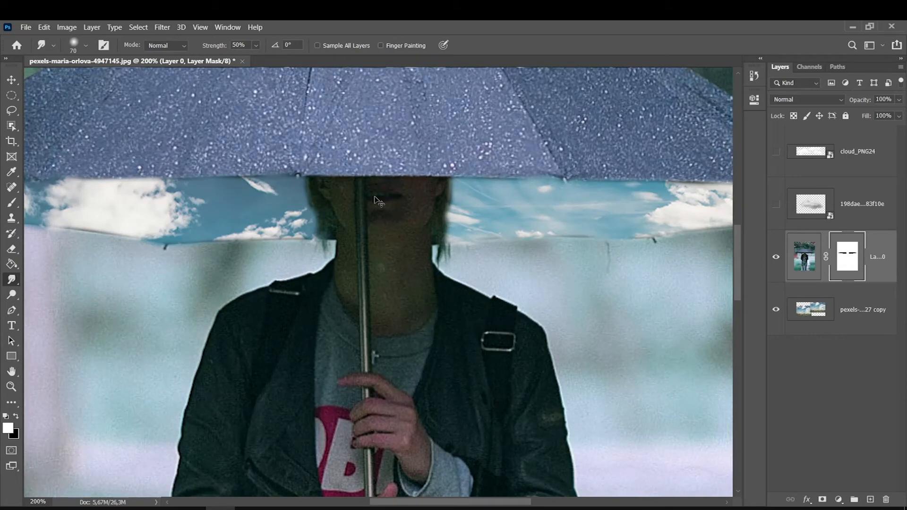
{"action": "key", "text": "ctrl+minus"}
{"action": "key", "text": "ctrl+minus"}
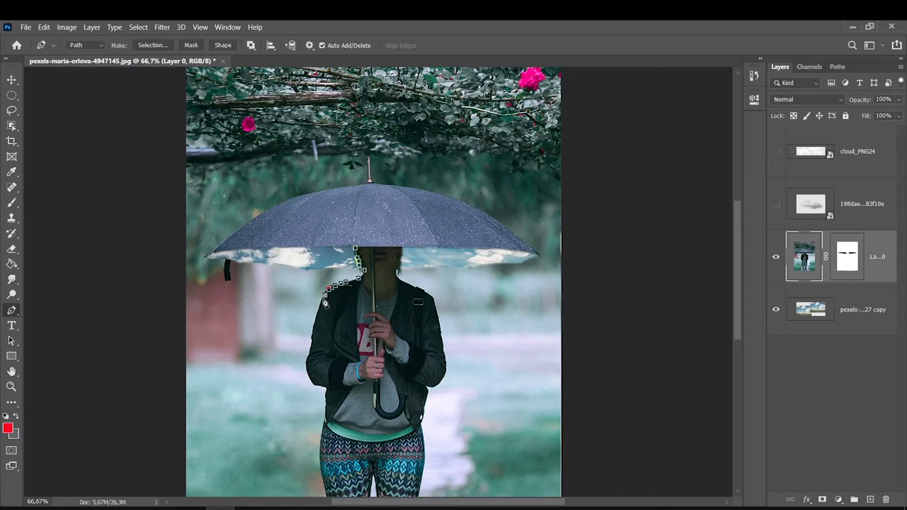
{"action": "left_click", "coordinate": [321, 307]}
{"action": "left_click", "coordinate": [316, 326]}
{"action": "left_click", "coordinate": [311, 336]}
{"action": "left_click", "coordinate": [315, 357]}
Step: Extend the path across the woman's forearms and hands to the jacket's opposite elbow
{"action": "left_click", "coordinate": [327, 358]}
{"action": "left_click", "coordinate": [338, 357]}
{"action": "left_click", "coordinate": [347, 355]}
{"action": "left_click", "coordinate": [362, 355]}
{"action": "left_click", "coordinate": [374, 355]}
{"action": "left_click", "coordinate": [399, 356]}
{"action": "left_click", "coordinate": [416, 363]}
{"action": "left_click", "coordinate": [427, 365]}
{"action": "left_click", "coordinate": [438, 364]}
Step: Trace the path up the opposite sleeve, shoulder and neck, and close it at the umbrella's lower edge
{"action": "left_click", "coordinate": [443, 349]}
{"action": "left_click", "coordinate": [440, 323]}
{"action": "left_click", "coordinate": [432, 296]}
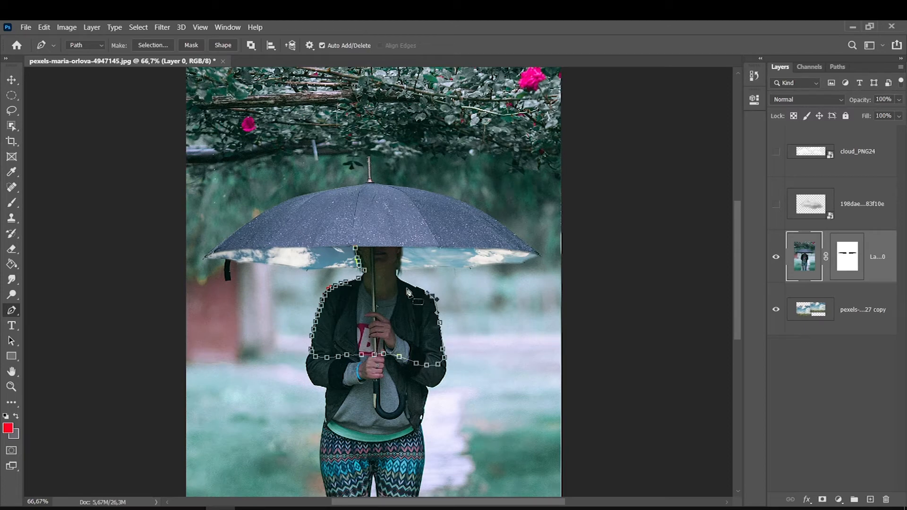
{"action": "left_click", "coordinate": [418, 287]}
{"action": "left_click", "coordinate": [406, 282]}
{"action": "left_click", "coordinate": [399, 274]}
{"action": "left_click", "coordinate": [396, 267]}
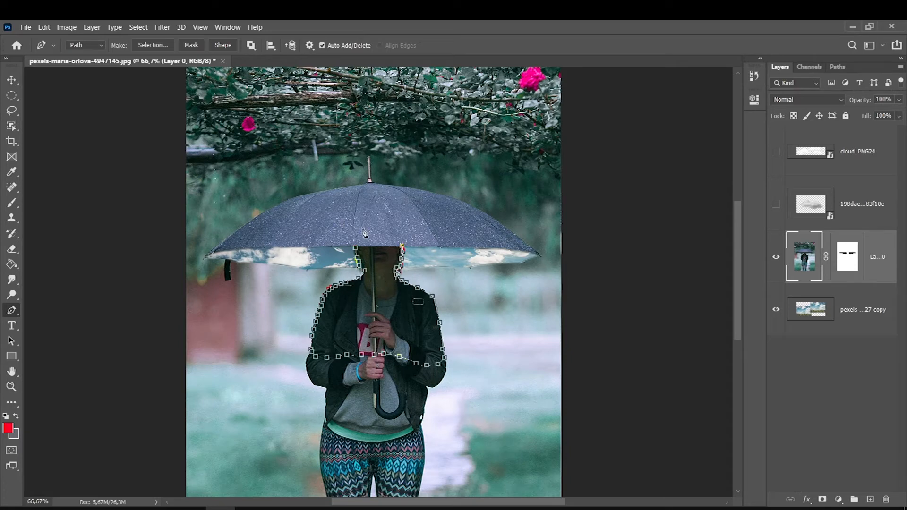
{"action": "left_click", "coordinate": [356, 249]}
Step: Convert the path to a new selection with a 2-pixel feather, and copy the selected upper body onto its own layer
{"action": "right_click", "coordinate": [371, 289]}
{"action": "left_click", "coordinate": [412, 76]}
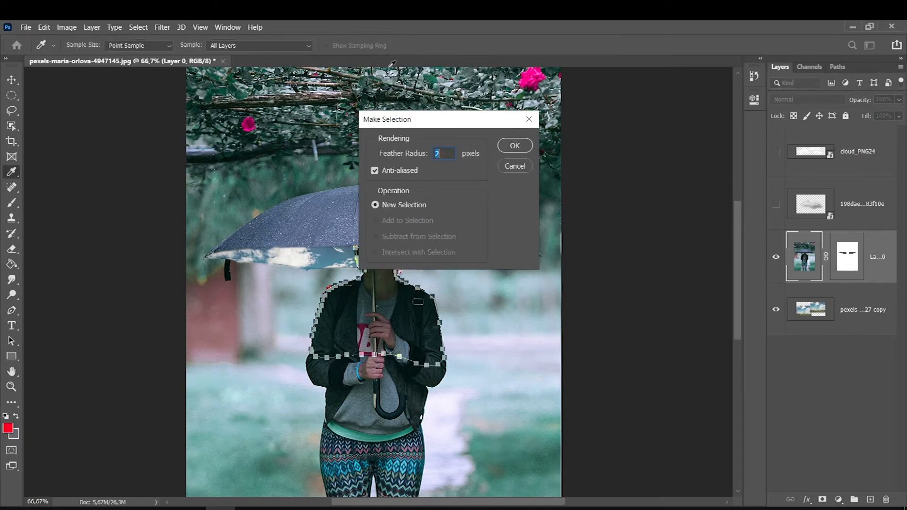
{"action": "left_click", "coordinate": [506, 150]}
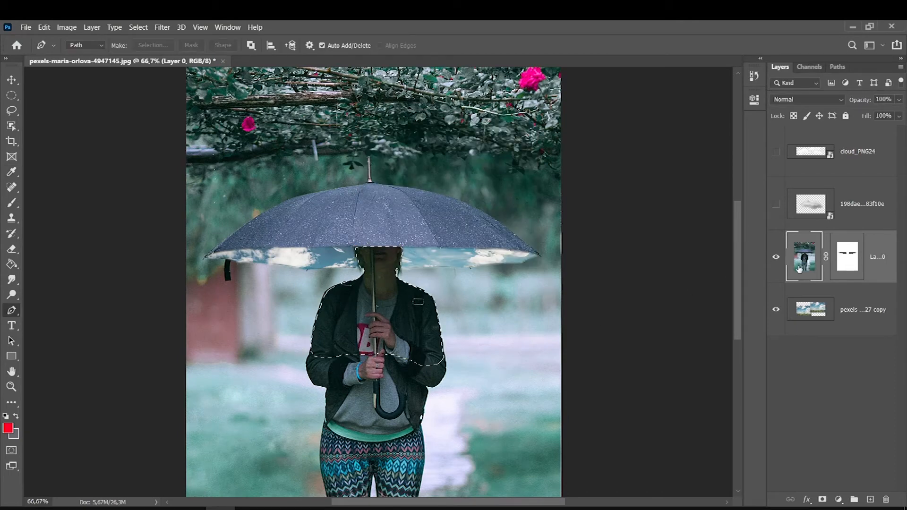
{"action": "key", "text": "ctrl+j"}
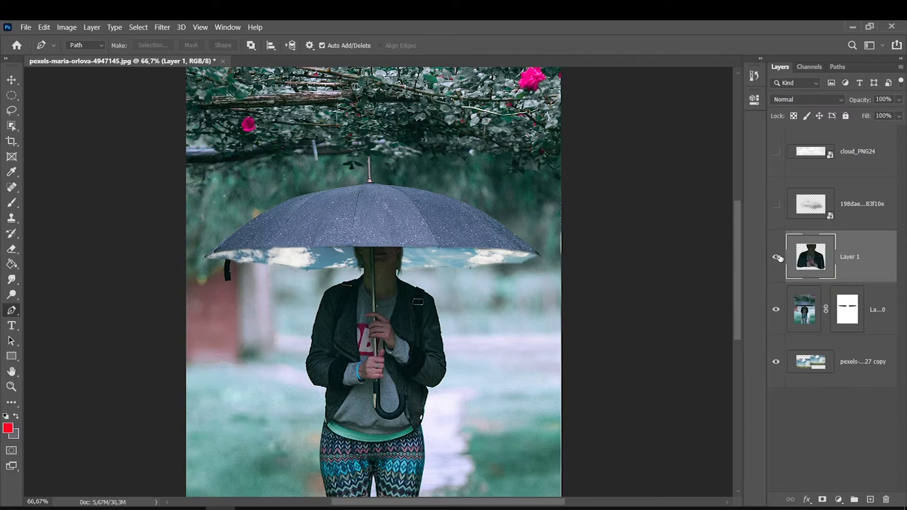
Step: Move the copied upper body aside to check the cutout, and undo the move
{"action": "left_click", "coordinate": [11, 80]}
{"action": "left_click_drag", "start_coordinate": [375, 352], "coordinate": [429, 350]}
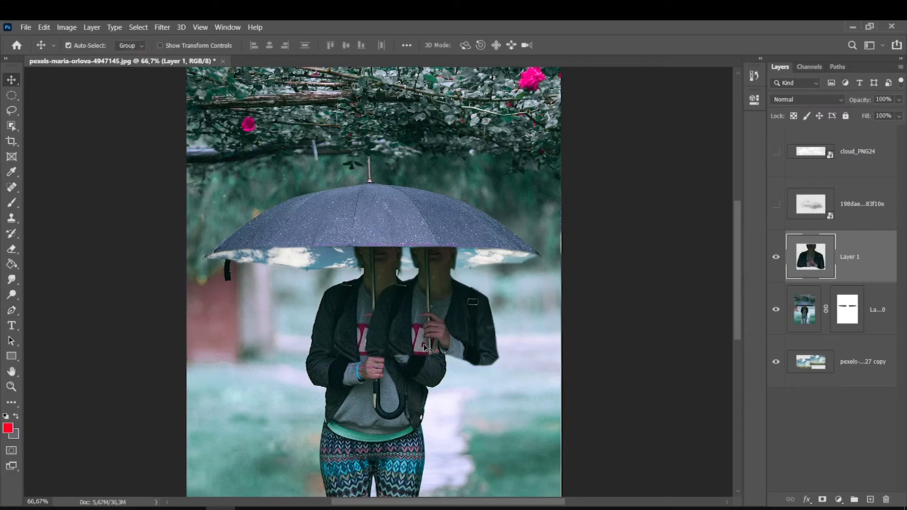
{"action": "key", "text": "ctrl+z"}
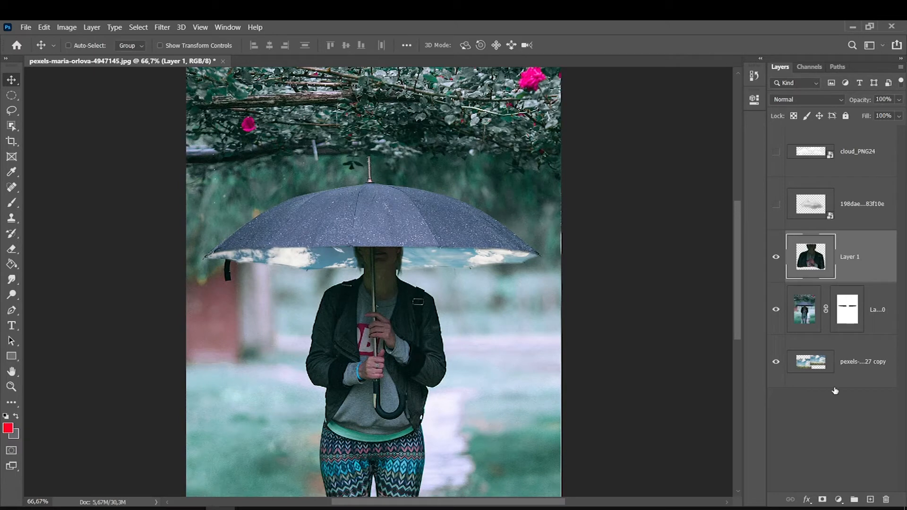
Step: Add a Curves adjustment that brightens the neck tones, and clip it to Layer 1, the copied upper body
{"action": "left_click", "coordinate": [839, 500]}
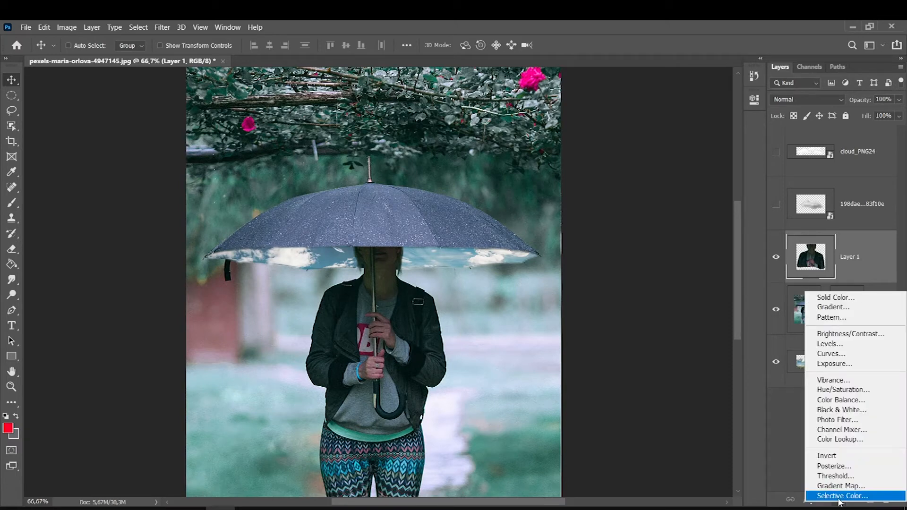
{"action": "left_click", "coordinate": [822, 354]}
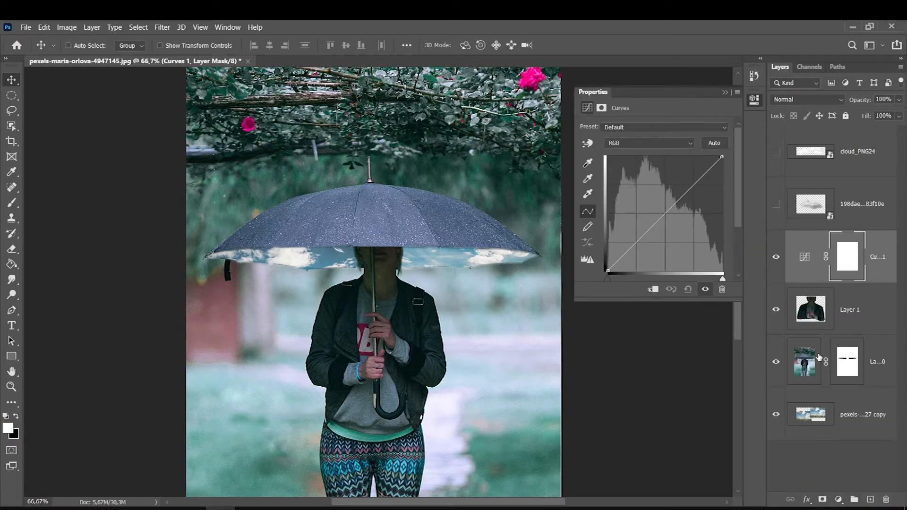
{"action": "left_click", "coordinate": [587, 145]}
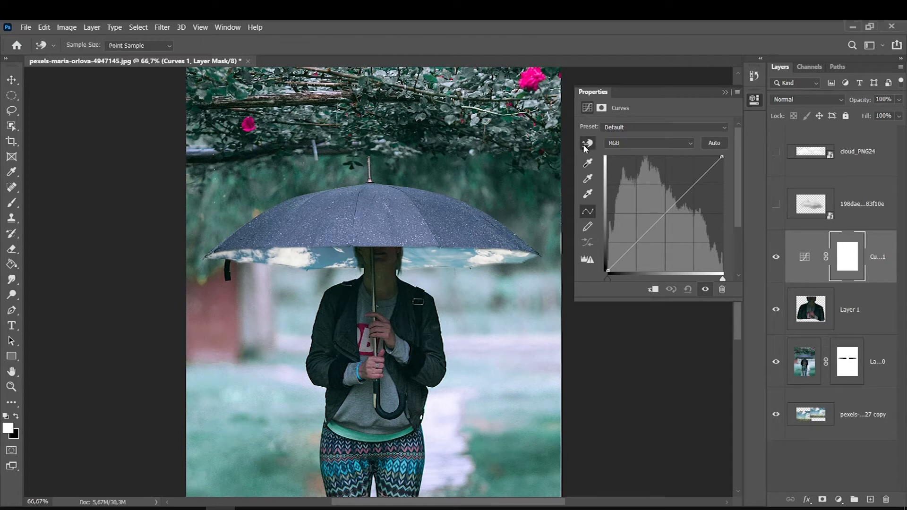
{"action": "left_click_drag", "start_coordinate": [384, 273], "coordinate": [381, 255]}
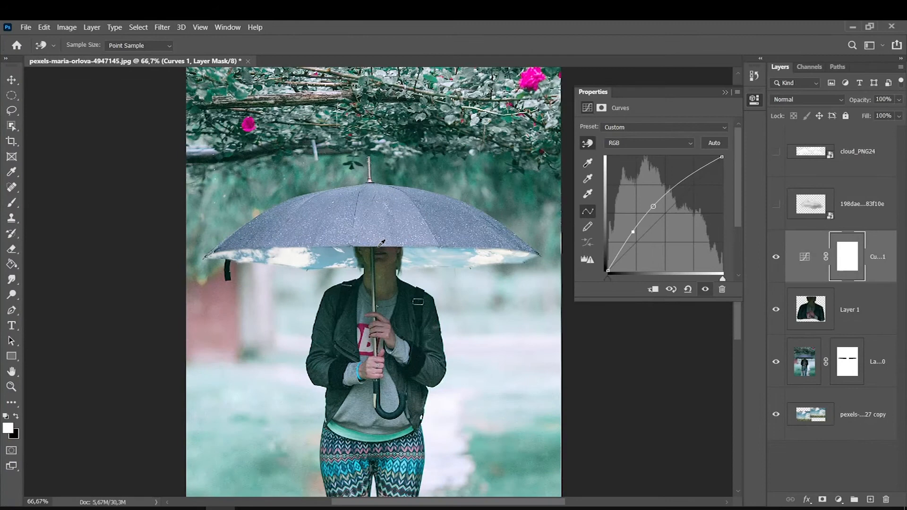
{"action": "left_click", "coordinate": [653, 290]}
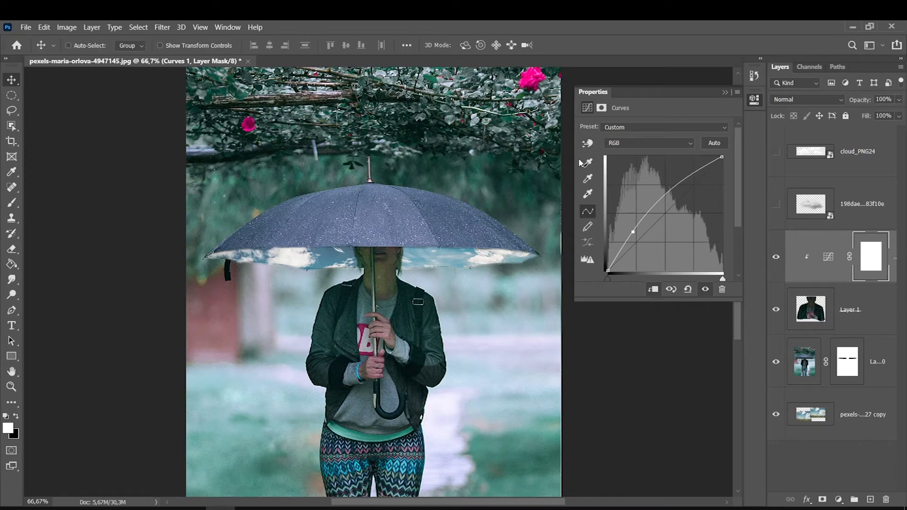
Step: Brighten the upper body further by lifting the curve's dark tones and midtones and pulling its white point inward
{"action": "left_click_drag", "start_coordinate": [373, 278], "coordinate": [399, 256]}
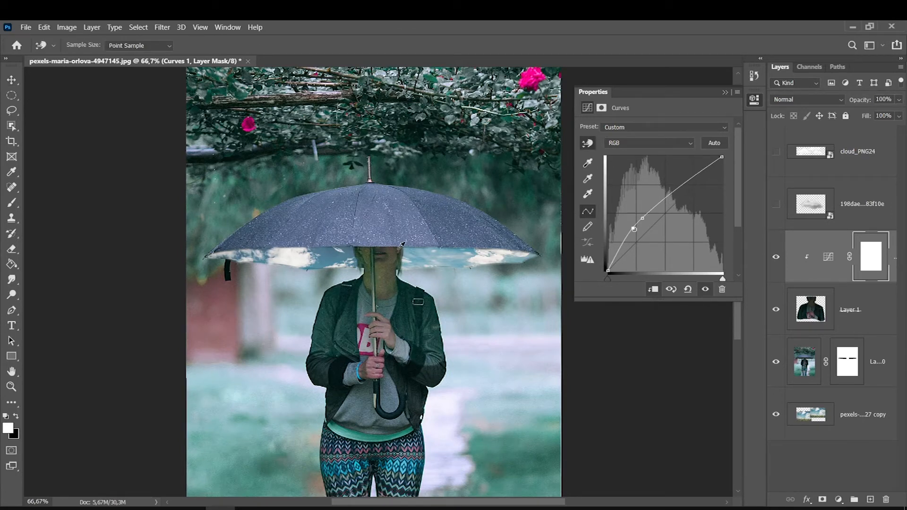
{"action": "left_click_drag", "start_coordinate": [722, 157], "coordinate": [702, 157]}
{"action": "left_click_drag", "start_coordinate": [643, 218], "coordinate": [642, 210]}
{"action": "mouse_move", "coordinate": [608, 270]}
{"action": "left_mouse_down"}
{"action": "mouse_move", "coordinate": [605, 234]}
{"action": "mouse_move", "coordinate": [605, 272]}
{"action": "mouse_move", "coordinate": [622, 277]}
{"action": "left_mouse_up"}
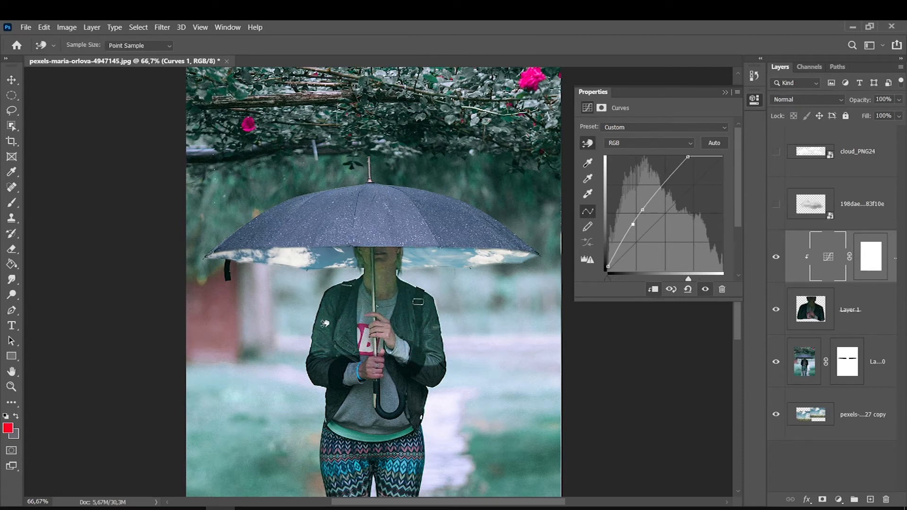
{"action": "left_click_drag", "start_coordinate": [325, 323], "coordinate": [325, 321]}
{"action": "left_click_drag", "start_coordinate": [409, 312], "coordinate": [412, 306]}
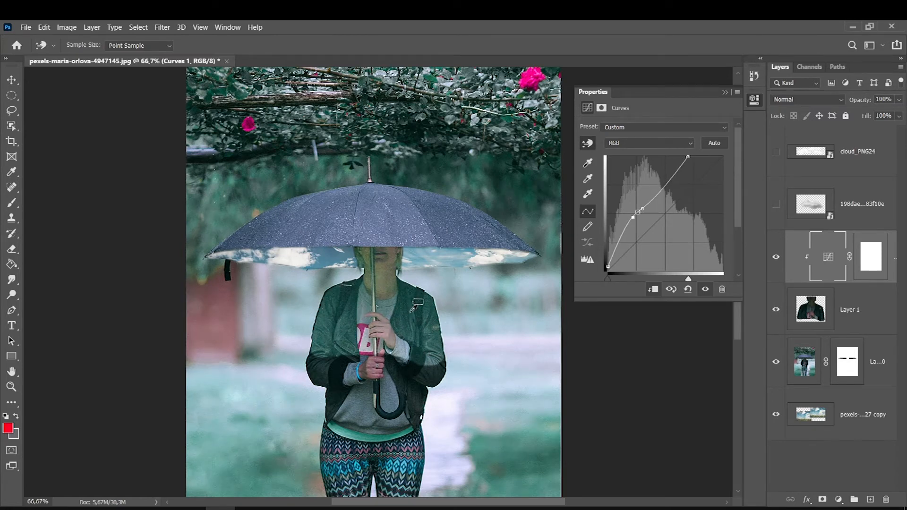
Step: Paint black on the Curves 1 mask with a soft brush at 30% opacity to soften the brightening near the right-side elbow
{"action": "left_click", "coordinate": [870, 257]}
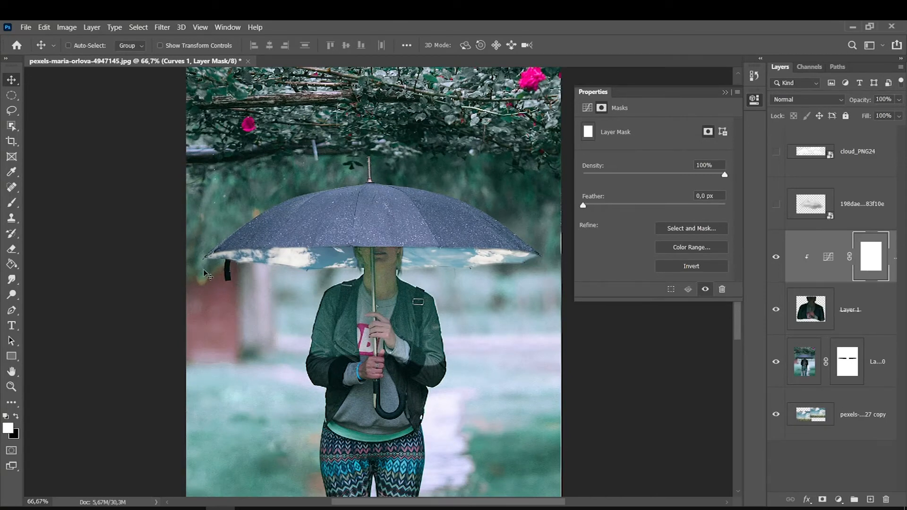
{"action": "left_click", "coordinate": [11, 202]}
{"action": "left_click", "coordinate": [17, 418]}
{"action": "right_click", "coordinate": [342, 251]}
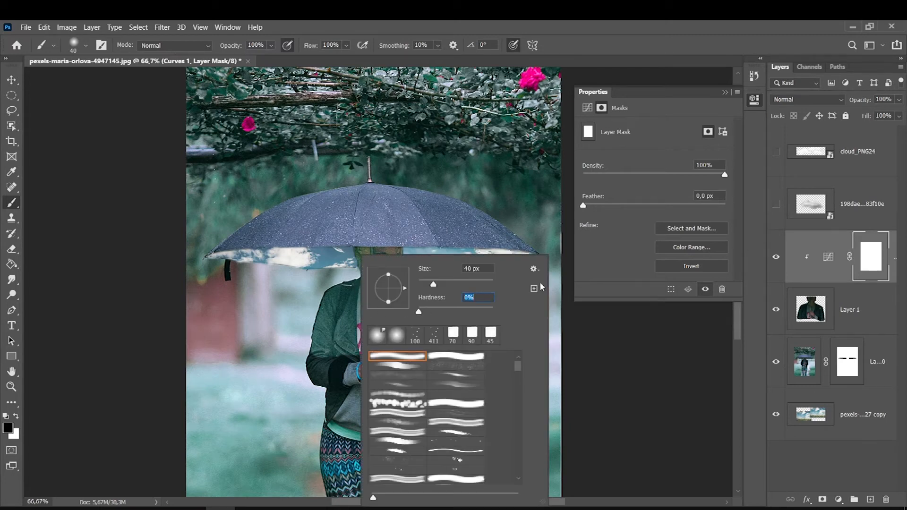
{"action": "left_click", "coordinate": [872, 268]}
{"action": "left_click_drag", "start_coordinate": [270, 46], "coordinate": [245, 61]}
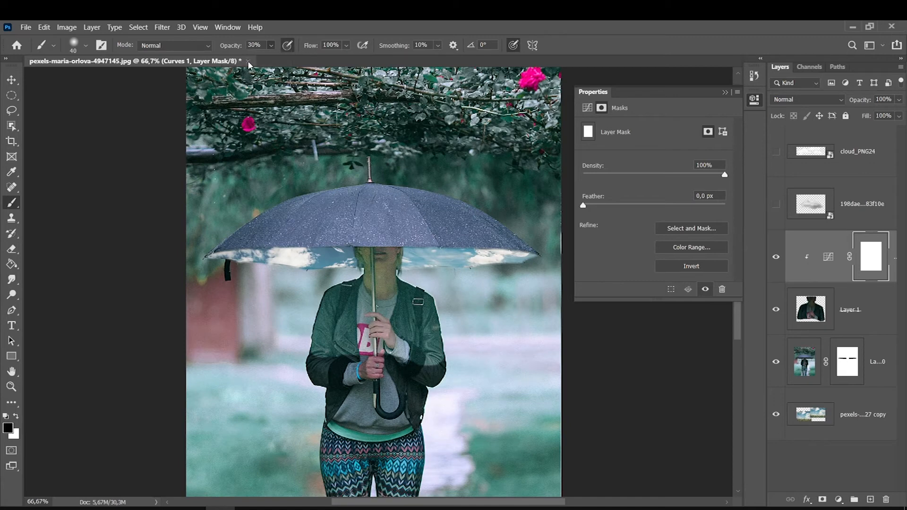
{"action": "key", "text": "bracketright"}
{"action": "key", "text": "bracketright"}
{"action": "key", "text": "bracketright"}
{"action": "key", "text": "bracketright"}
{"action": "key", "text": "bracketright"}
{"action": "key", "text": "bracketright"}
{"action": "key", "text": "bracketright"}
{"action": "key", "text": "bracketright"}
{"action": "key", "text": "bracketright"}
{"action": "left_click_drag", "start_coordinate": [437, 369], "coordinate": [427, 365]}
{"action": "key", "text": "bracketleft"}
{"action": "key", "text": "bracketleft"}
{"action": "key", "text": "bracketleft"}
{"action": "key", "text": "bracketleft"}
{"action": "key", "text": "bracketleft"}
{"action": "key", "text": "bracketleft"}
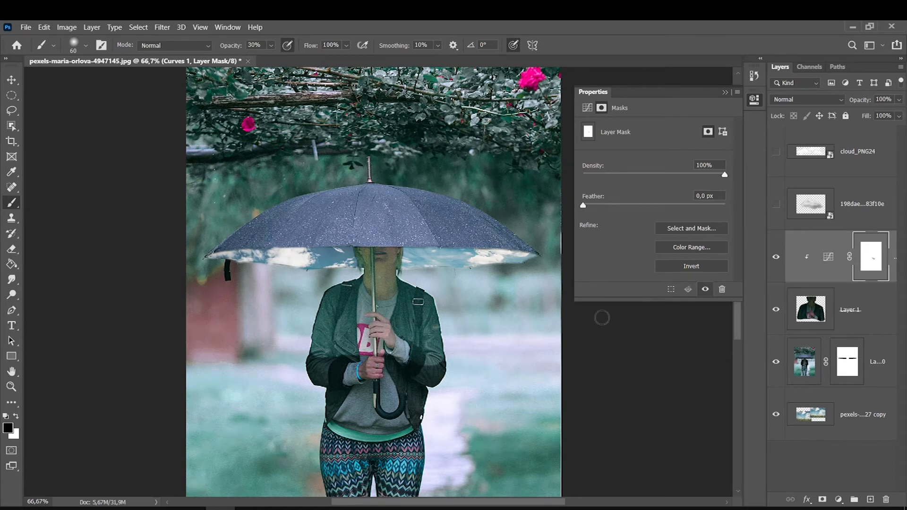
Step: Try painting sky-sampled blue strokes at 100% opacity over the face and jacket on a new layer, and delete that layer
{"action": "left_click", "coordinate": [870, 499]}
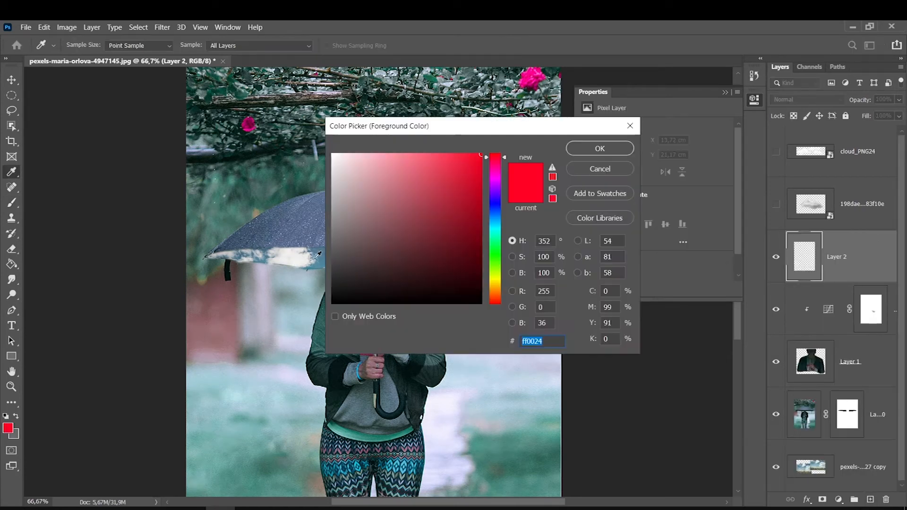
{"action": "left_click", "coordinate": [318, 254]}
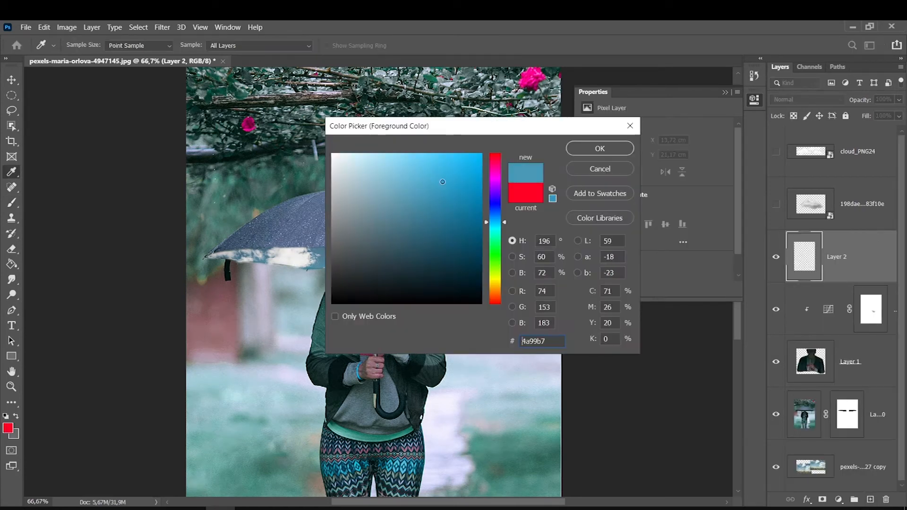
{"action": "key", "text": "Return"}
{"action": "left_click", "coordinate": [272, 45]}
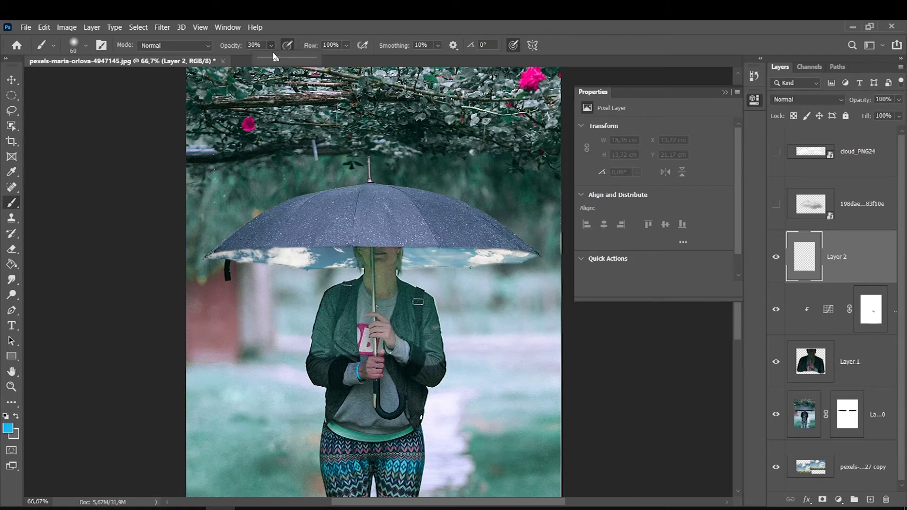
{"action": "left_click_drag", "start_coordinate": [274, 57], "coordinate": [334, 63]}
{"action": "key", "text": "bracketleft"}
{"action": "left_click_drag", "start_coordinate": [404, 282], "coordinate": [430, 298]}
{"action": "key", "text": "bracketright"}
{"action": "key", "text": "bracketright"}
{"action": "key", "text": "bracketright"}
{"action": "key", "text": "bracketright"}
{"action": "left_click_drag", "start_coordinate": [353, 284], "coordinate": [328, 290]}
{"action": "left_click_drag", "start_coordinate": [396, 249], "coordinate": [393, 259]}
{"action": "key", "text": "bracketleft"}
{"action": "mouse_move", "coordinate": [403, 295]}
{"action": "left_mouse_down"}
{"action": "mouse_move", "coordinate": [394, 322]}
{"action": "mouse_move", "coordinate": [440, 346]}
{"action": "mouse_move", "coordinate": [431, 362]}
{"action": "left_mouse_up"}
{"action": "key", "text": "bracketleft"}
{"action": "left_click_drag", "start_coordinate": [381, 322], "coordinate": [375, 319]}
{"action": "left_click_drag", "start_coordinate": [373, 360], "coordinate": [321, 366]}
{"action": "key", "text": "bracketright"}
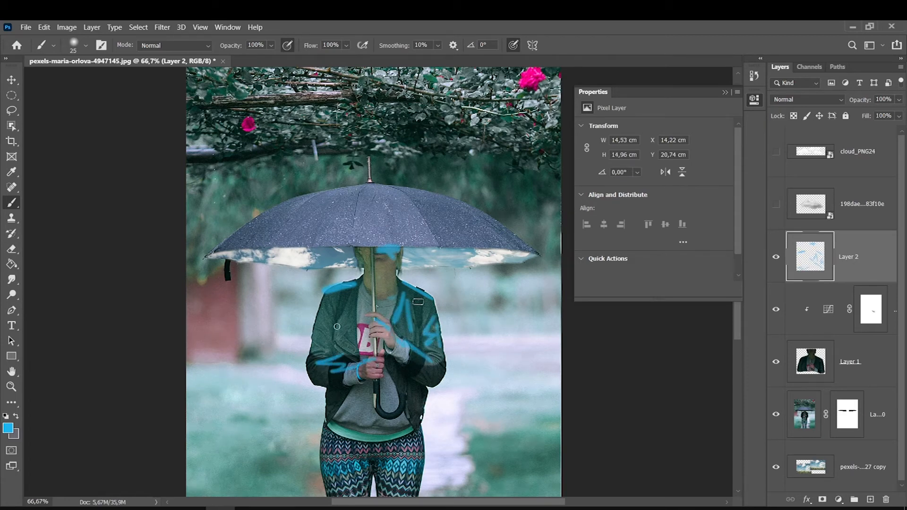
{"action": "key", "text": "Delete"}
Step: Tint the upper body blue by raising the black point of the Curves 1 adjustment's Blue channel
{"action": "left_click", "coordinate": [865, 265]}
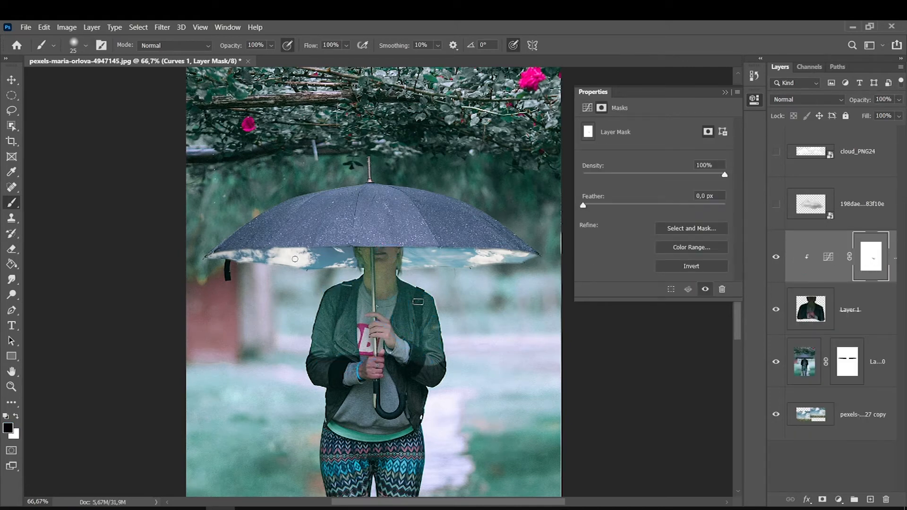
{"action": "left_click", "coordinate": [816, 259]}
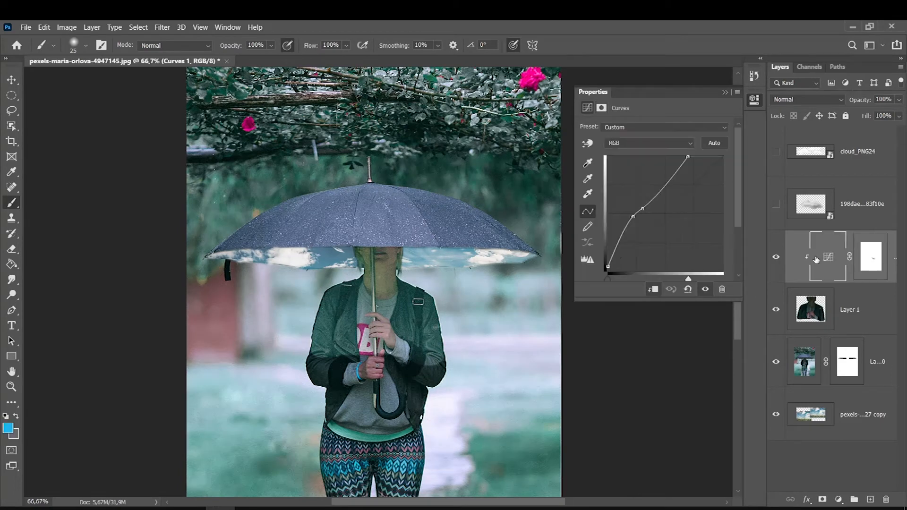
{"action": "left_click", "coordinate": [618, 142]}
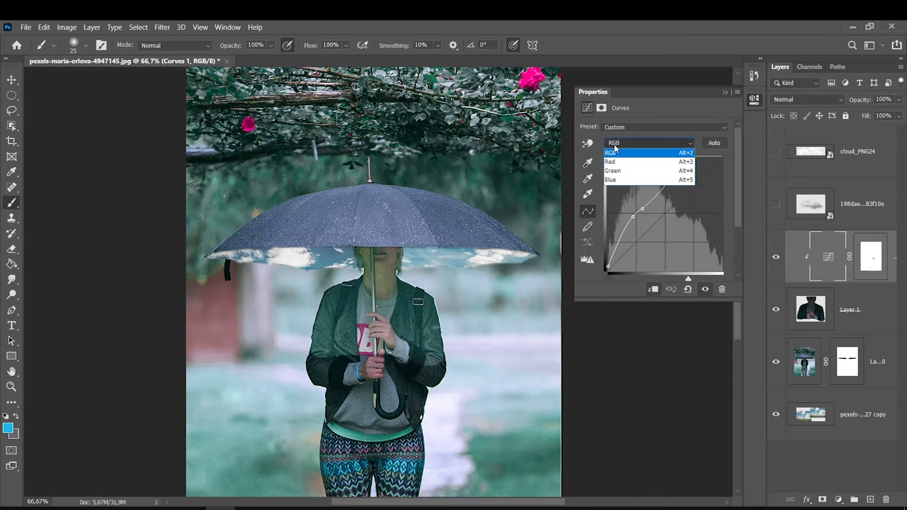
{"action": "left_click", "coordinate": [612, 180]}
{"action": "left_click_drag", "start_coordinate": [609, 270], "coordinate": [602, 247]}
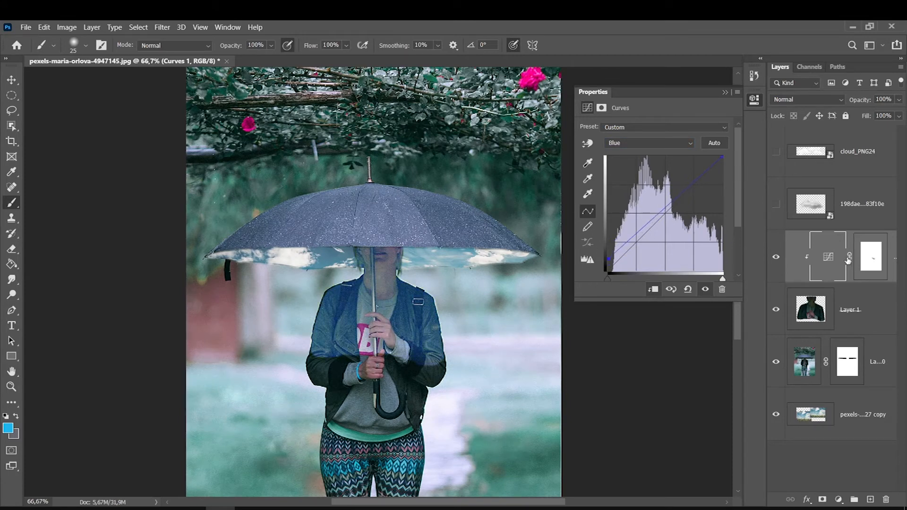
Step: Paint black on the Curves 1 mask at 62% opacity with a 70-pixel brush to fade the tint around the hands and right-side forearm
{"action": "left_click", "coordinate": [863, 254]}
{"action": "left_click", "coordinate": [726, 93]}
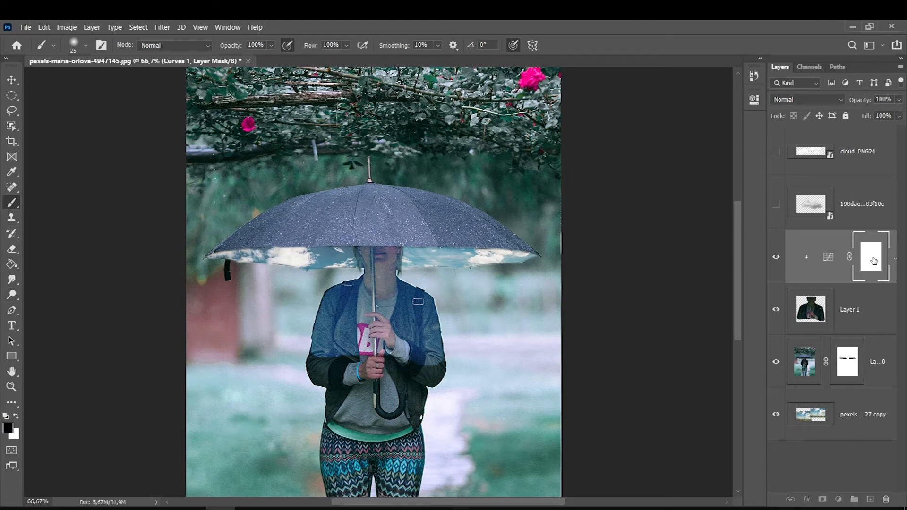
{"action": "key", "text": "bracketright"}
{"action": "key", "text": "bracketright"}
{"action": "key", "text": "bracketright"}
{"action": "key", "text": "bracketright"}
{"action": "key", "text": "bracketright"}
{"action": "key", "text": "bracketleft"}
{"action": "key", "text": "bracketright"}
{"action": "key", "text": "6"}
{"action": "key", "text": "2"}
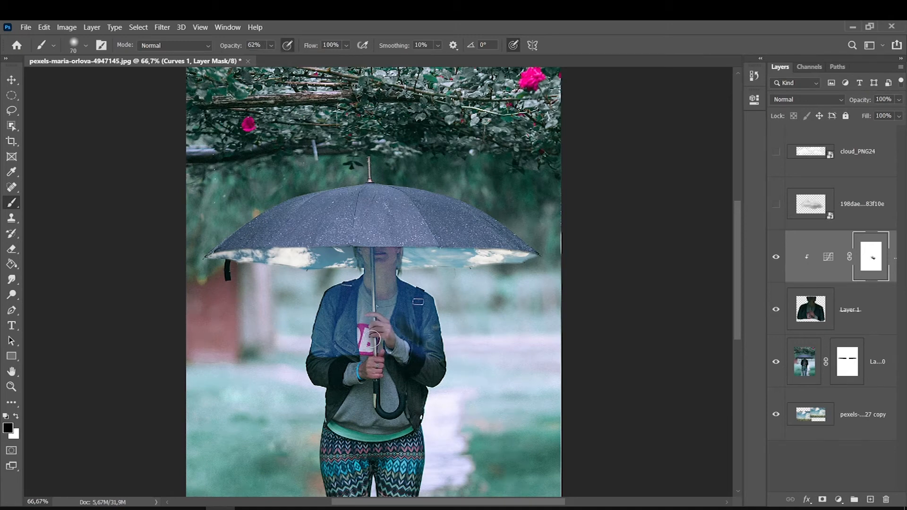
{"action": "mouse_move", "coordinate": [364, 353]}
{"action": "left_mouse_down"}
{"action": "mouse_move", "coordinate": [362, 343]}
{"action": "mouse_move", "coordinate": [355, 354]}
{"action": "left_mouse_up"}
Step: Fade the tint's lower edge on the left-side sleeve by painting the mask with a smaller brush, and enlarge the brush to 70
{"action": "key", "text": "bracketleft"}
{"action": "key", "text": "bracketleft"}
{"action": "key", "text": "bracketleft"}
{"action": "key", "text": "bracketleft"}
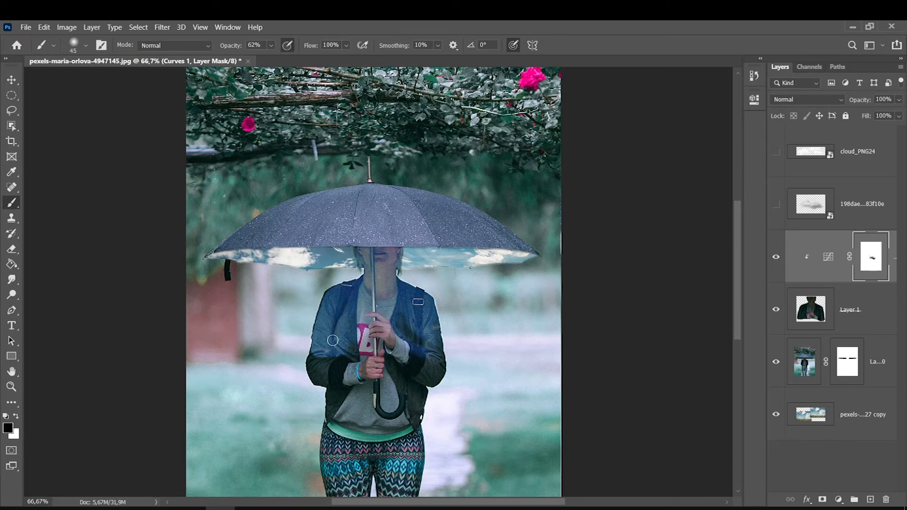
{"action": "mouse_move", "coordinate": [326, 357]}
{"action": "left_mouse_down"}
{"action": "mouse_move", "coordinate": [332, 371]}
{"action": "mouse_move", "coordinate": [314, 341]}
{"action": "left_mouse_up"}
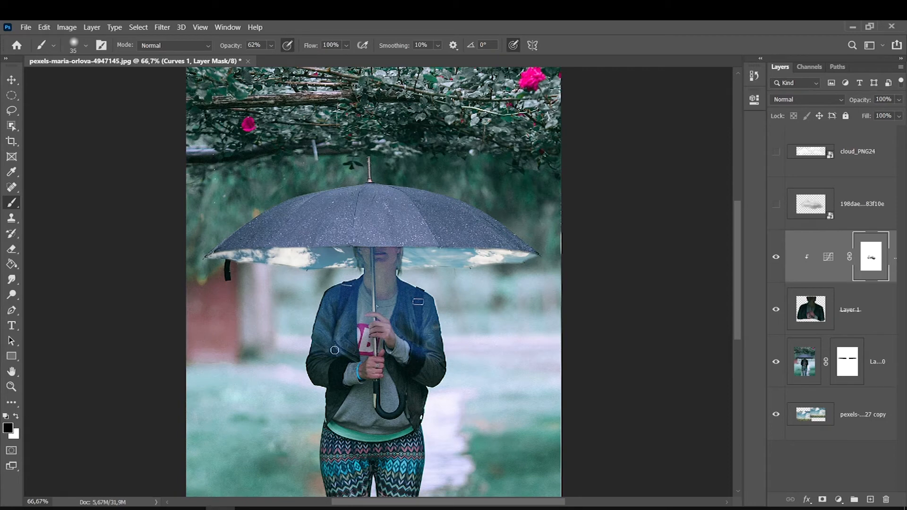
{"action": "key", "text": "bracketleft"}
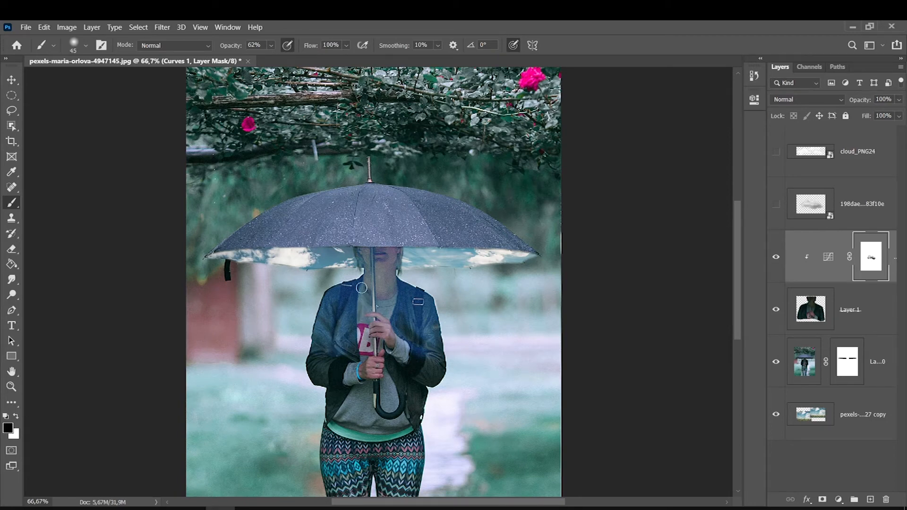
{"action": "key", "text": "bracketright"}
{"action": "key", "text": "bracketright"}
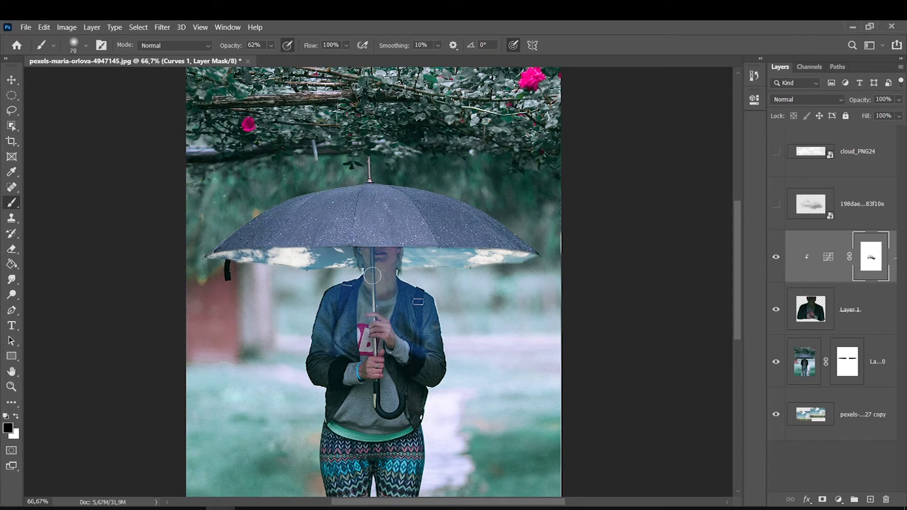
Step: Paint black on the Curves 1 mask over the neck beside the umbrella shaft to fade the tint there
{"action": "left_click_drag", "start_coordinate": [379, 271], "coordinate": [376, 282]}
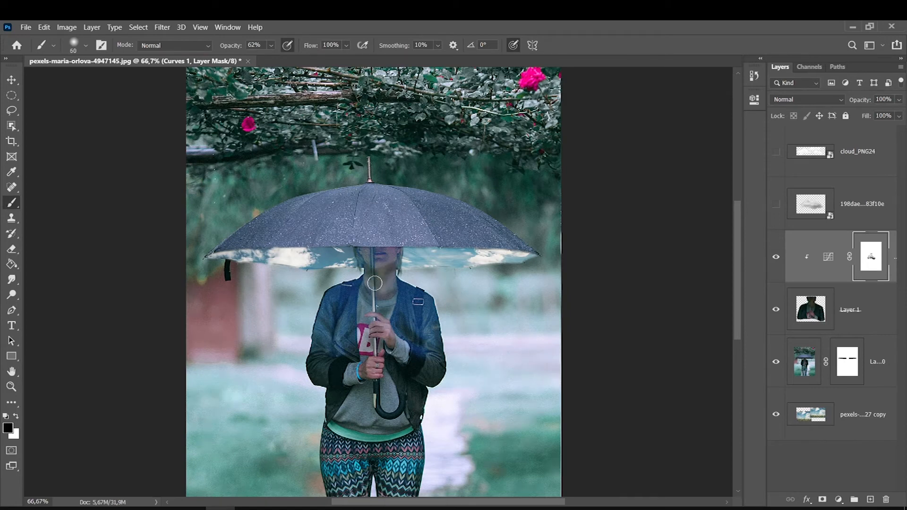
{"action": "key", "text": "bracketright"}
{"action": "key", "text": "bracketright"}
{"action": "key", "text": "bracketright"}
{"action": "key", "text": "bracketleft"}
Step: Merge the Curves 1 adjustment down into Layer 1 and compare the image with the merged layer hidden and shown
{"action": "left_click", "coordinate": [832, 255]}
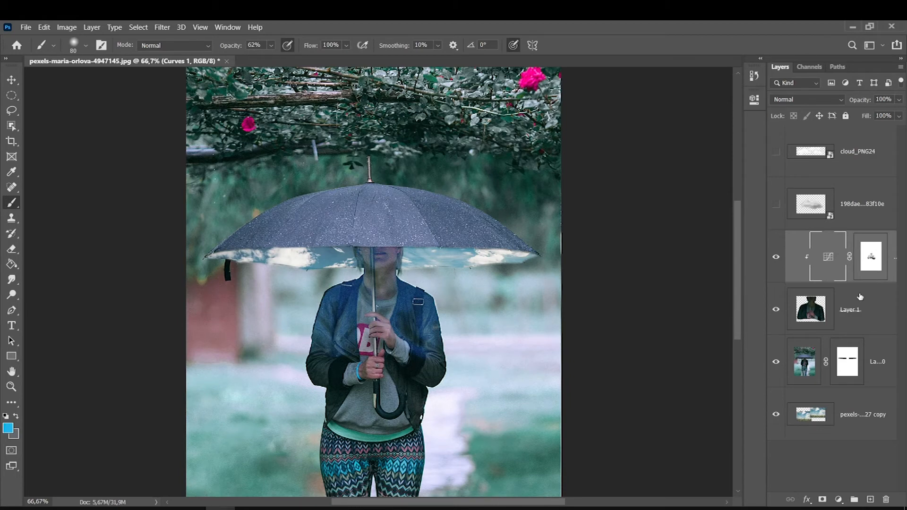
{"action": "key", "text": "ctrl+e"}
{"action": "left_click", "coordinate": [776, 257]}
{"action": "left_click", "coordinate": [776, 258]}
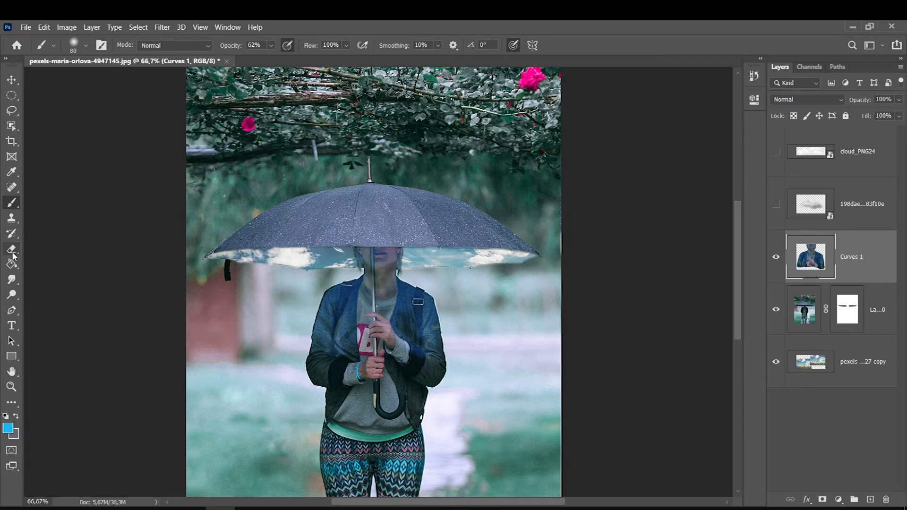
Step: Add a mask to the merged Curves 1 layer and fade the lower jacket with a large black brush at 62% opacity
{"action": "left_click", "coordinate": [822, 499]}
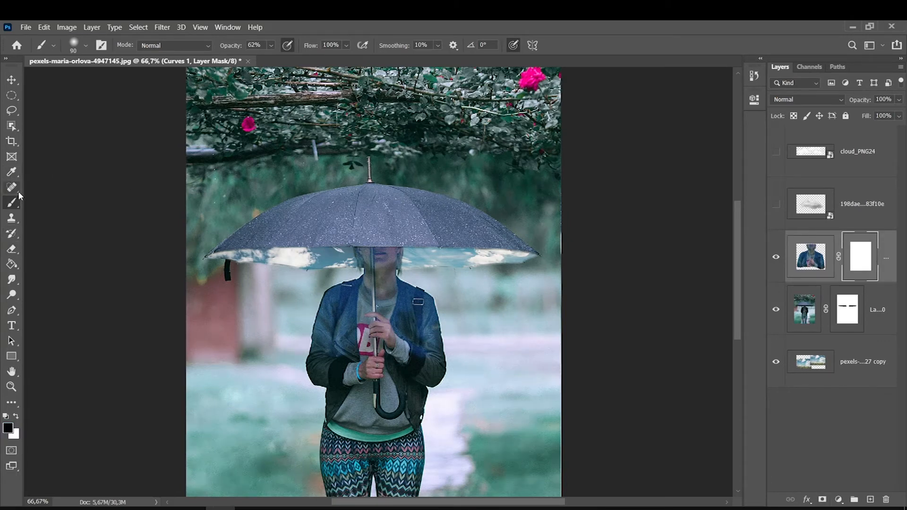
{"action": "key", "text": "]"}
{"action": "key", "text": "]"}
{"action": "key", "text": "]"}
{"action": "key", "text": "]"}
{"action": "key", "text": "]"}
{"action": "key", "text": "]"}
{"action": "key", "text": "]"}
{"action": "key", "text": "]"}
{"action": "key", "text": "]"}
{"action": "mouse_move", "coordinate": [445, 343]}
{"action": "left_mouse_down"}
{"action": "mouse_move", "coordinate": [417, 360]}
{"action": "mouse_move", "coordinate": [384, 371]}
{"action": "mouse_move", "coordinate": [444, 362]}
{"action": "mouse_move", "coordinate": [298, 358]}
{"action": "left_mouse_up"}
{"action": "key", "text": "bracketleft"}
{"action": "key", "text": "bracketleft"}
{"action": "key", "text": "bracketleft"}
{"action": "key", "text": "bracketleft"}
{"action": "key", "text": "bracketleft"}
Step: Set the merged Curves 1 layer's blend mode to Screen and its opacity to 82%
{"action": "left_click", "coordinate": [803, 258]}
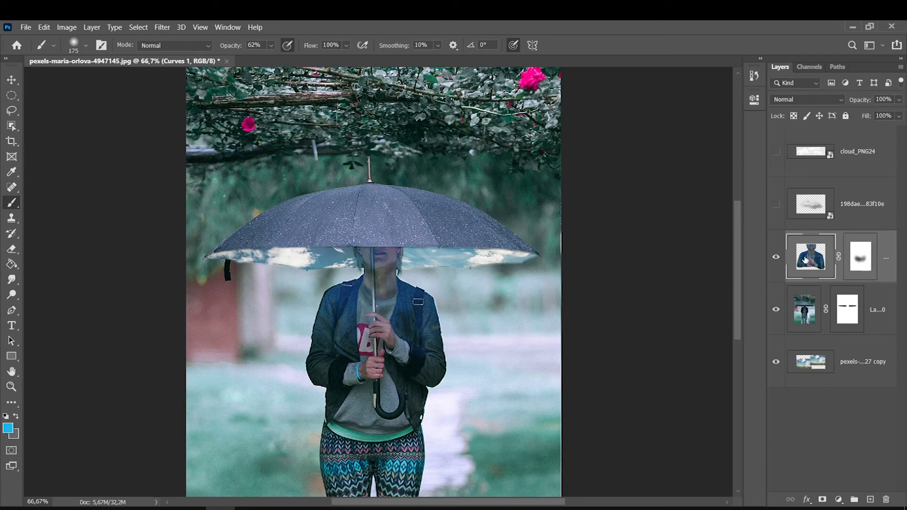
{"action": "left_click", "coordinate": [858, 257]}
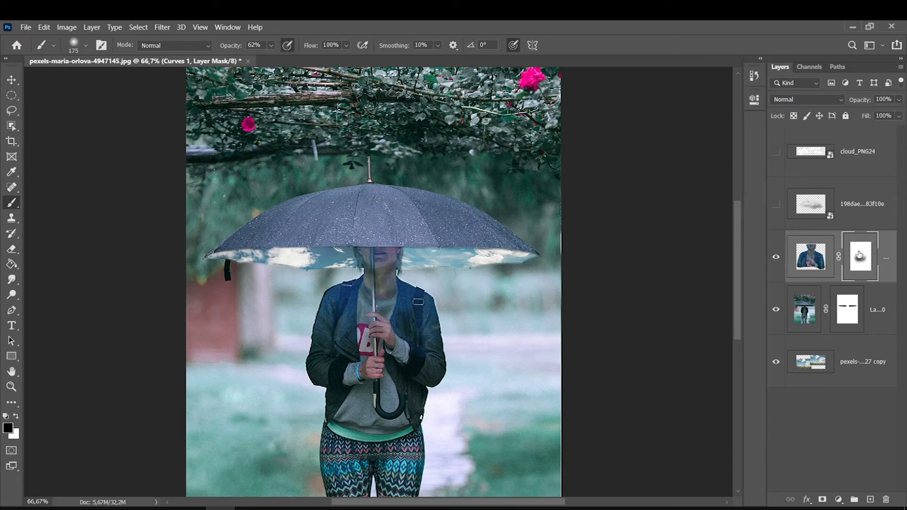
{"action": "left_click", "coordinate": [810, 256]}
{"action": "left_click", "coordinate": [786, 104]}
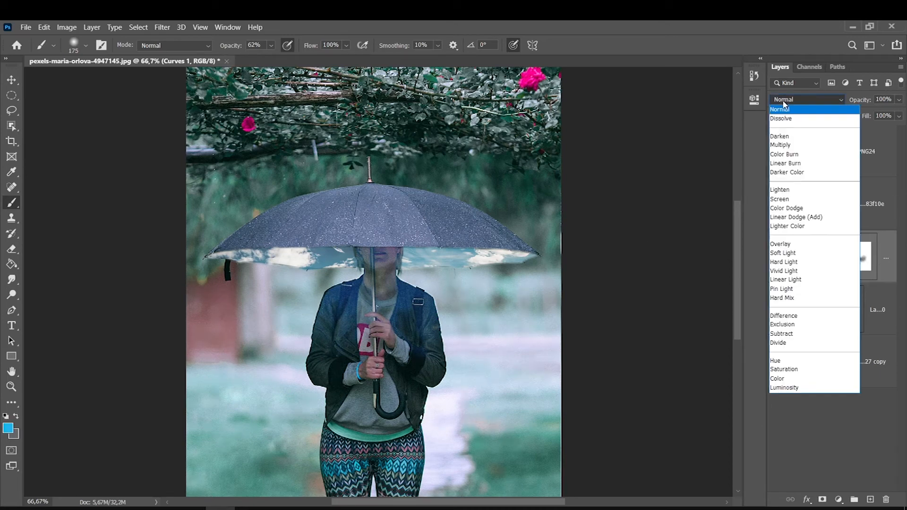
{"action": "left_click", "coordinate": [782, 198]}
{"action": "left_click", "coordinate": [777, 257]}
{"action": "left_click", "coordinate": [777, 257]}
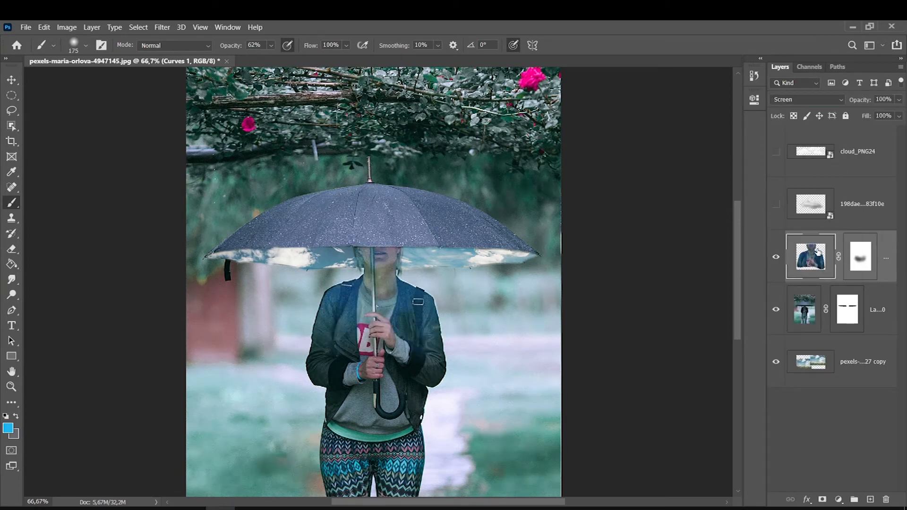
{"action": "left_click", "coordinate": [899, 100]}
{"action": "left_click_drag", "start_coordinate": [887, 115], "coordinate": [885, 116]}
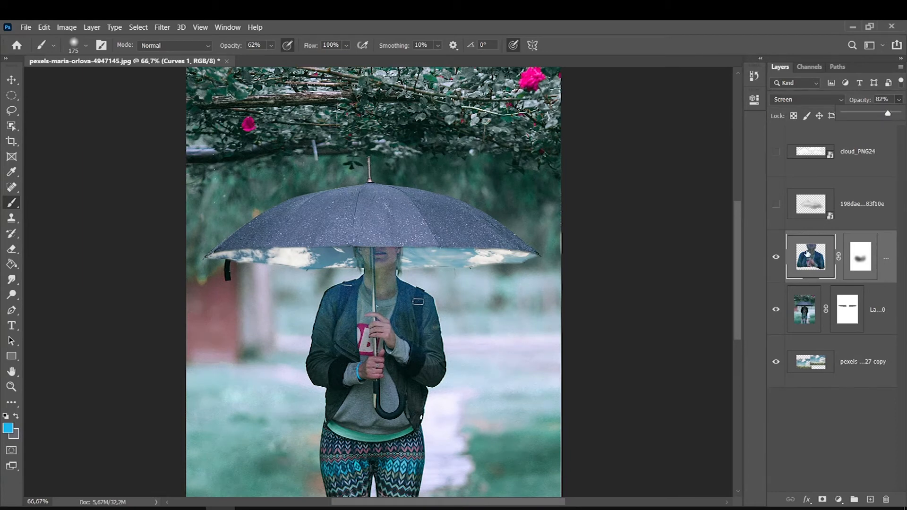
Step: Apply Brightness/Contrast to the Curves 1 layer's image with raised brightness and contrast at 87, and compare before and after
{"action": "left_click", "coordinate": [66, 27]}
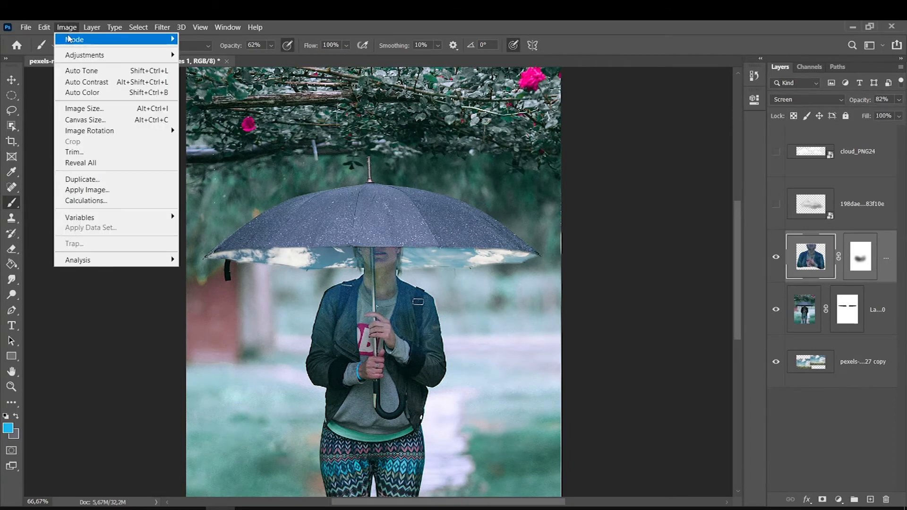
{"action": "mouse_move", "coordinate": [82, 55]}
{"action": "left_click", "coordinate": [193, 56]}
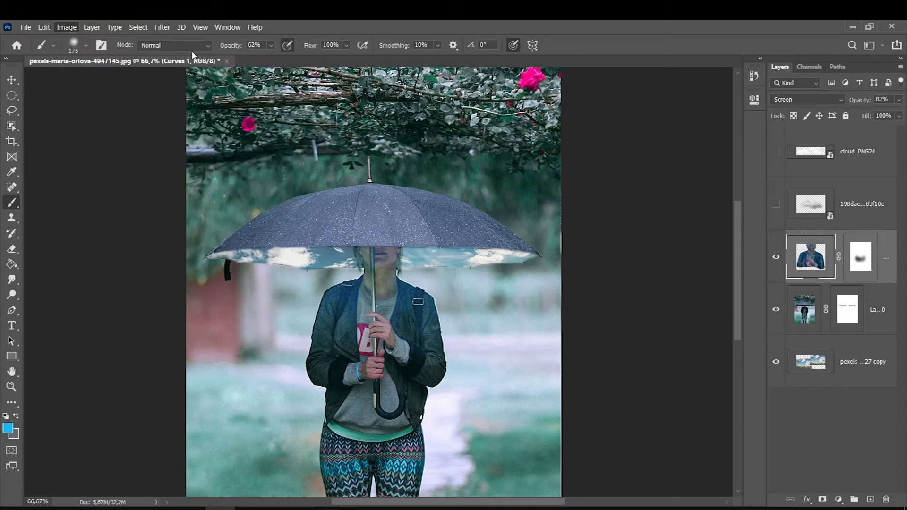
{"action": "left_click_drag", "start_coordinate": [422, 199], "coordinate": [471, 198]}
{"action": "left_click_drag", "start_coordinate": [431, 166], "coordinate": [435, 166]}
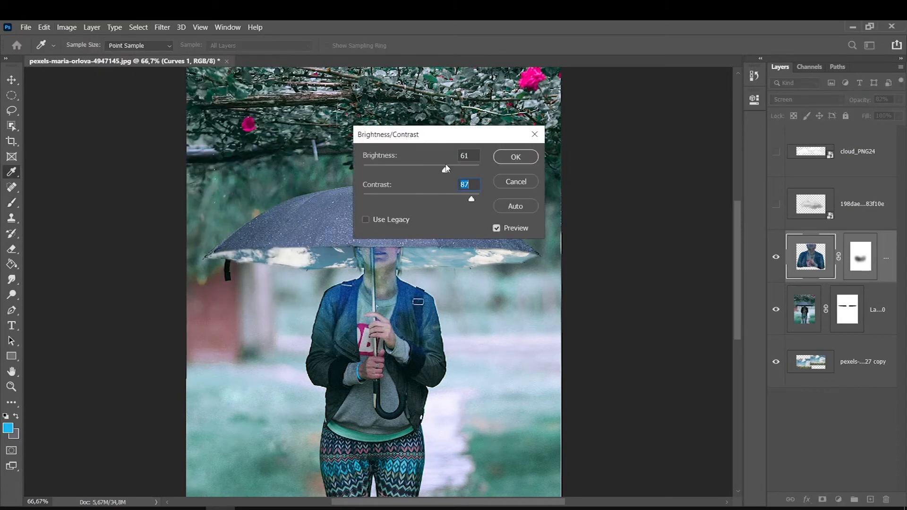
{"action": "left_click", "coordinate": [503, 158]}
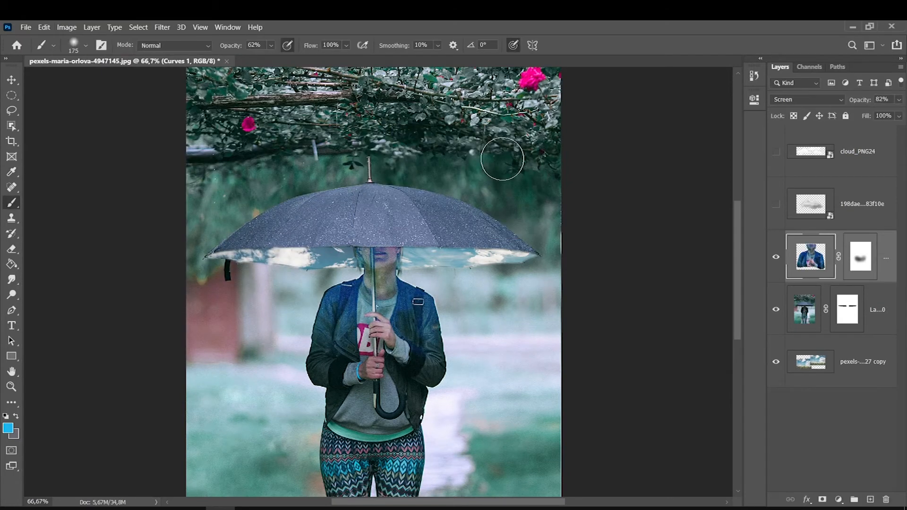
{"action": "left_click", "coordinate": [776, 257]}
{"action": "left_click", "coordinate": [776, 257]}
Step: Paint black on the Curves 1 layer's mask with a much smaller brush to fade the light around the hands
{"action": "key", "text": "]"}
{"action": "mouse_move", "coordinate": [363, 368]}
{"action": "left_mouse_down"}
{"action": "mouse_move", "coordinate": [336, 339]}
{"action": "mouse_move", "coordinate": [336, 348]}
{"action": "left_mouse_up"}
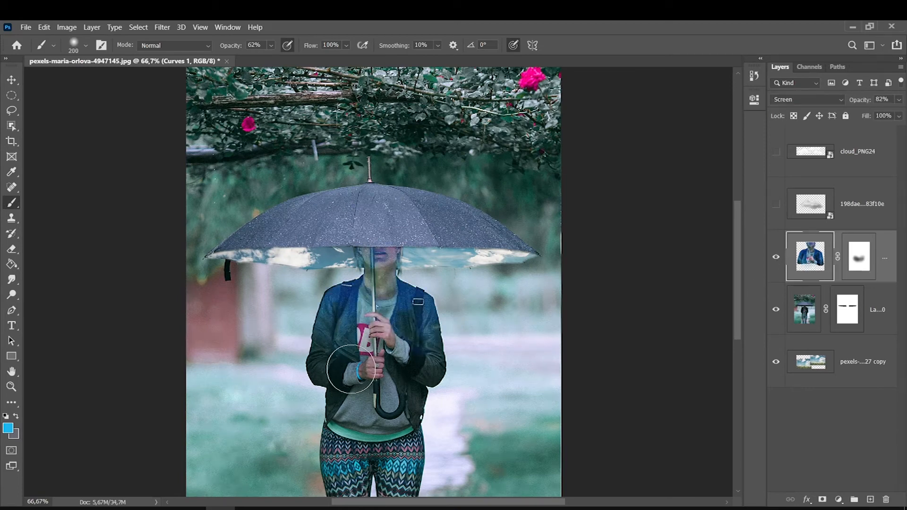
{"action": "left_click", "coordinate": [857, 254]}
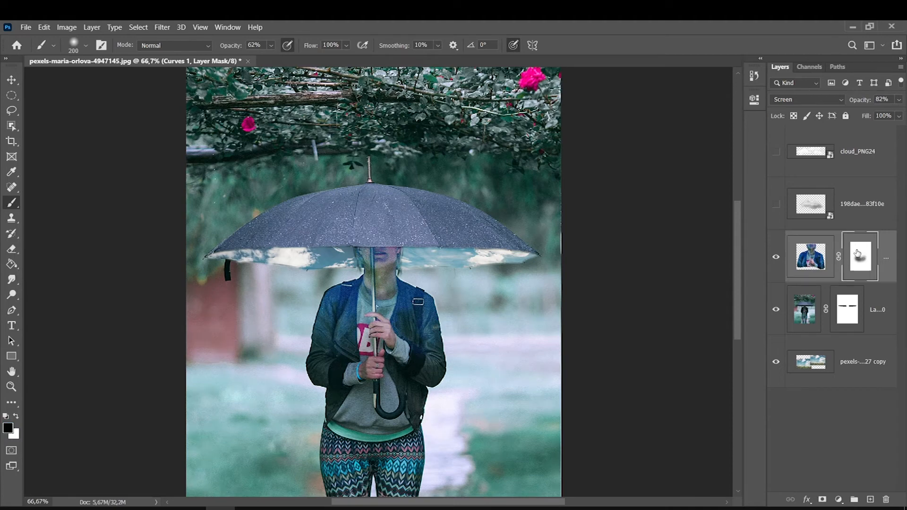
{"action": "key", "text": "["}
{"action": "key", "text": "["}
{"action": "key", "text": "["}
{"action": "key", "text": "["}
{"action": "key", "text": "["}
{"action": "key", "text": "["}
{"action": "mouse_move", "coordinate": [362, 316]}
{"action": "left_mouse_down"}
{"action": "mouse_move", "coordinate": [368, 283]}
{"action": "mouse_move", "coordinate": [377, 312]}
{"action": "mouse_move", "coordinate": [382, 284]}
{"action": "mouse_move", "coordinate": [387, 307]}
{"action": "left_mouse_up"}
{"action": "key", "text": "]"}
{"action": "key", "text": "]"}
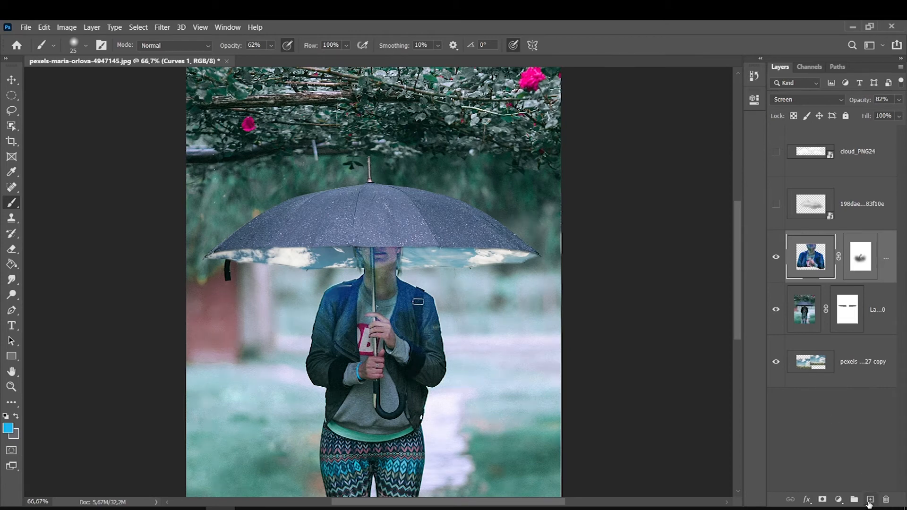
Step: Create a new layer and dab soft blue light over the face and jacket with a brush of about 300 pixels at 27% opacity
{"action": "left_click", "coordinate": [870, 499]}
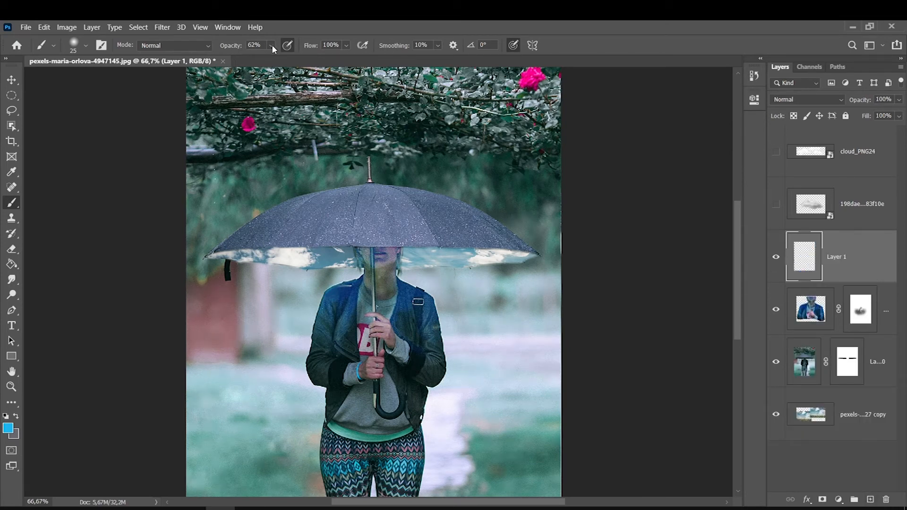
{"action": "left_click", "coordinate": [10, 204]}
{"action": "key", "text": "bracketright"}
{"action": "key", "text": "bracketright"}
{"action": "key", "text": "bracketright"}
{"action": "key", "text": "bracketright"}
{"action": "key", "text": "bracketright"}
{"action": "key", "text": "bracketright"}
{"action": "key", "text": "bracketright"}
{"action": "key", "text": "bracketright"}
{"action": "key", "text": "bracketright"}
{"action": "key", "text": "bracketright"}
{"action": "key", "text": "bracketright"}
{"action": "key", "text": "bracketright"}
{"action": "key", "text": "bracketright"}
{"action": "key", "text": "bracketright"}
{"action": "key", "text": "bracketright"}
{"action": "left_click", "coordinate": [403, 303]}
{"action": "left_click", "coordinate": [398, 245]}
{"action": "left_click", "coordinate": [329, 304]}
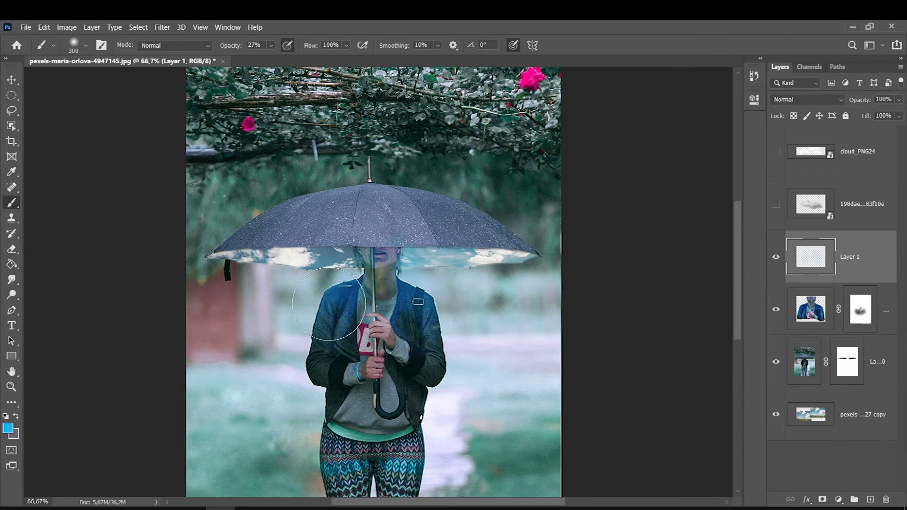
{"action": "key", "text": "bracketright"}
{"action": "left_click", "coordinate": [424, 350]}
{"action": "left_click", "coordinate": [344, 333]}
Step: Paint a wide blue glow beneath the umbrella on Layer 1, starting with an 800-pixel brush and reducing its size
{"action": "key", "text": "bracketleft"}
{"action": "key", "text": "bracketleft"}
{"action": "key", "text": "bracketleft"}
{"action": "key", "text": "bracketleft"}
{"action": "key", "text": "bracketleft"}
{"action": "key", "text": "bracketleft"}
{"action": "key", "text": "bracketleft"}
{"action": "key", "text": "bracketleft"}
{"action": "key", "text": "bracketleft"}
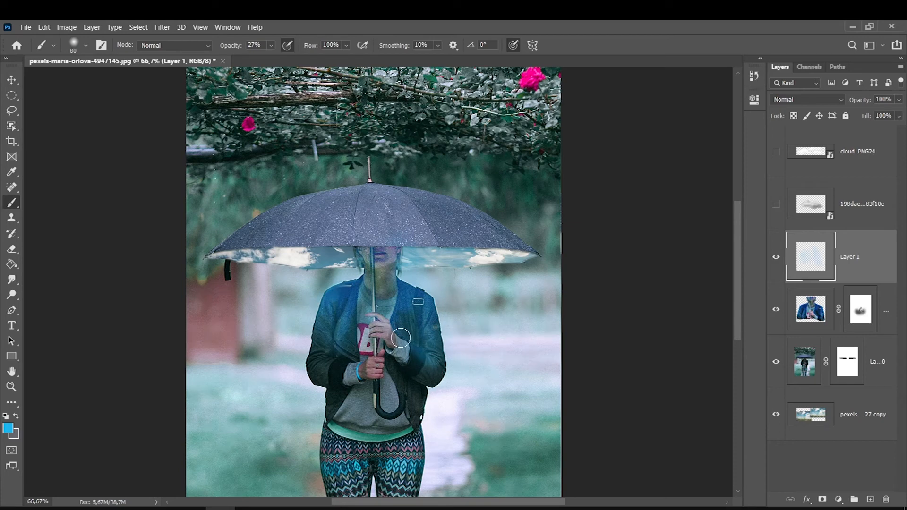
{"action": "key", "text": "bracketright"}
{"action": "key", "text": "bracketright"}
{"action": "key", "text": "bracketright"}
{"action": "key", "text": "bracketright"}
{"action": "key", "text": "bracketright"}
{"action": "key", "text": "bracketright"}
{"action": "key", "text": "bracketright"}
{"action": "key", "text": "bracketright"}
{"action": "key", "text": "bracketright"}
{"action": "key", "text": "bracketright"}
{"action": "key", "text": "bracketright"}
{"action": "key", "text": "bracketright"}
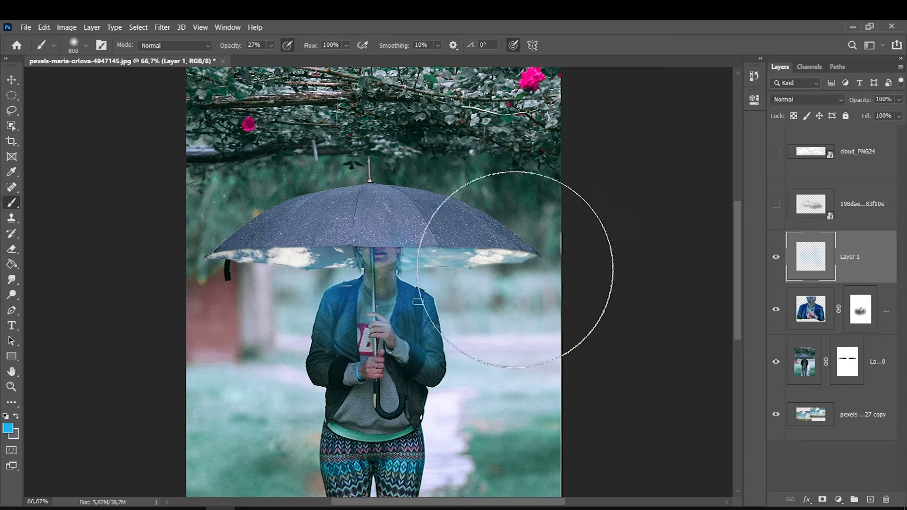
{"action": "left_click", "coordinate": [512, 260]}
{"action": "key", "text": "bracketleft"}
{"action": "key", "text": "bracketleft"}
{"action": "key", "text": "bracketleft"}
{"action": "mouse_move", "coordinate": [488, 259]}
{"action": "left_mouse_down"}
{"action": "mouse_move", "coordinate": [231, 257]}
{"action": "mouse_move", "coordinate": [415, 271]}
{"action": "left_mouse_up"}
{"action": "key", "text": "bracketleft"}
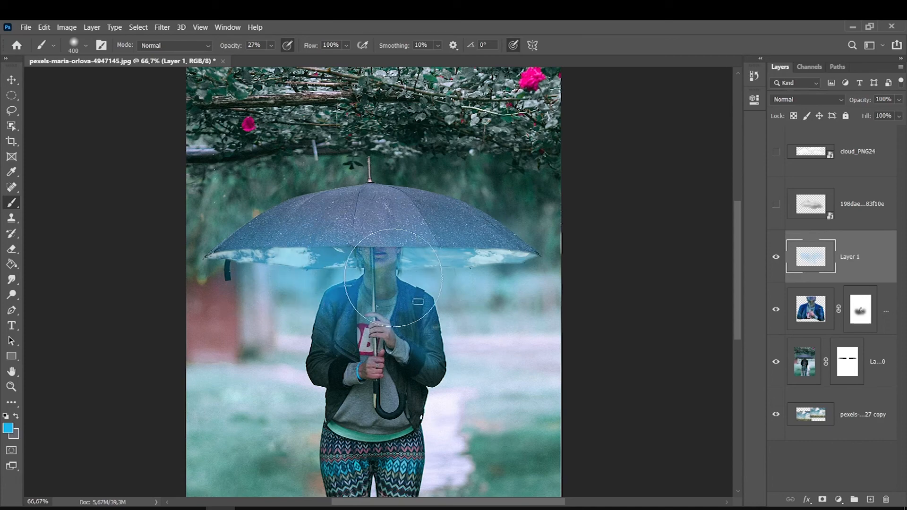
{"action": "key", "text": "bracketleft"}
Step: Set Layer 1's blend mode to Soft Light and lower the Curves 1 layer's opacity to 68%
{"action": "left_click", "coordinate": [784, 100]}
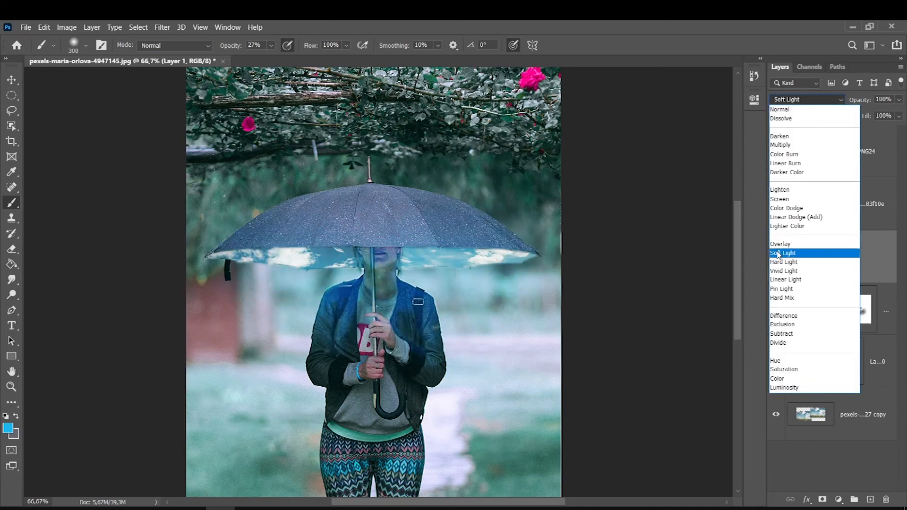
{"action": "left_click", "coordinate": [782, 252]}
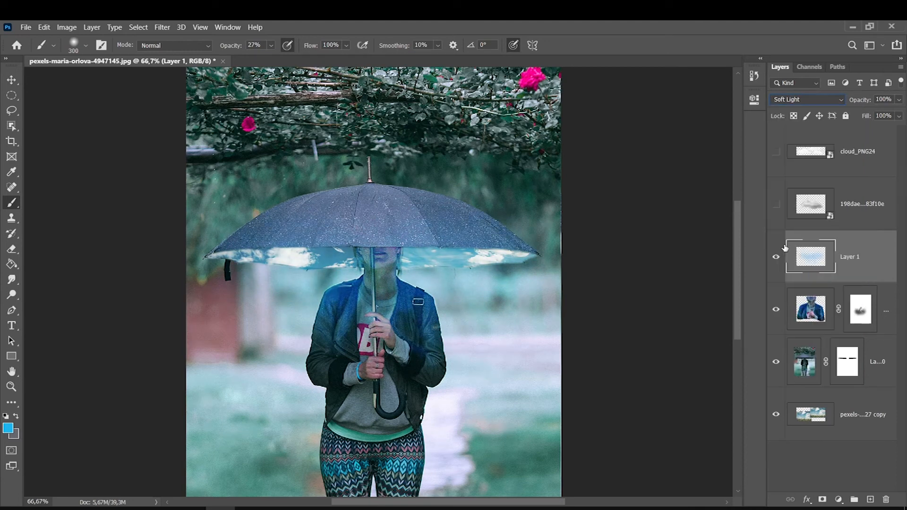
{"action": "left_click", "coordinate": [789, 309]}
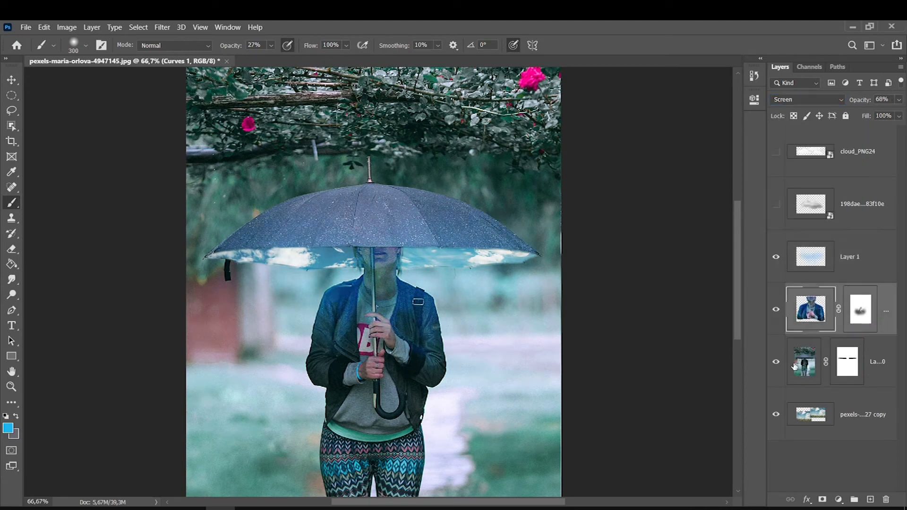
{"action": "left_click", "coordinate": [833, 269]}
Step: Show both cloud layers and rasterize them together
{"action": "left_click", "coordinate": [776, 206]}
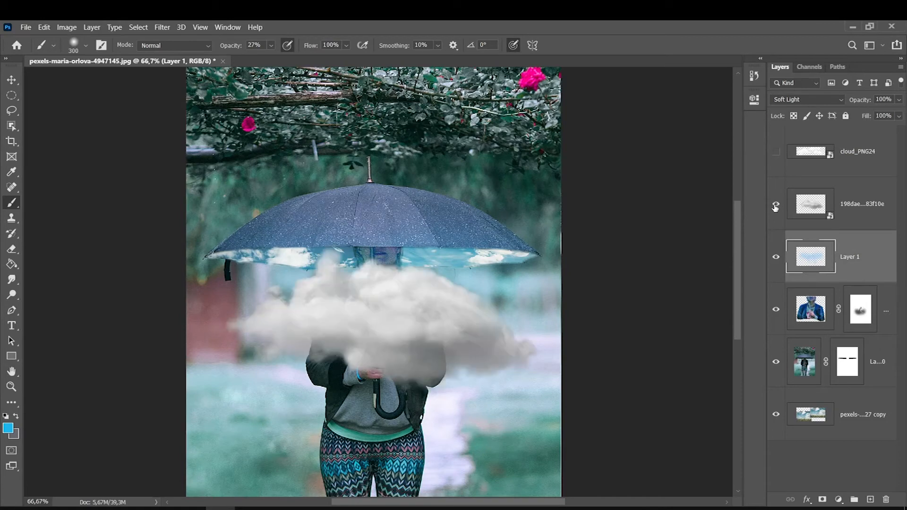
{"action": "left_click", "coordinate": [859, 190]}
{"action": "left_click", "coordinate": [777, 151]}
{"action": "left_click", "coordinate": [777, 152]}
{"action": "left_click", "coordinate": [776, 152]}
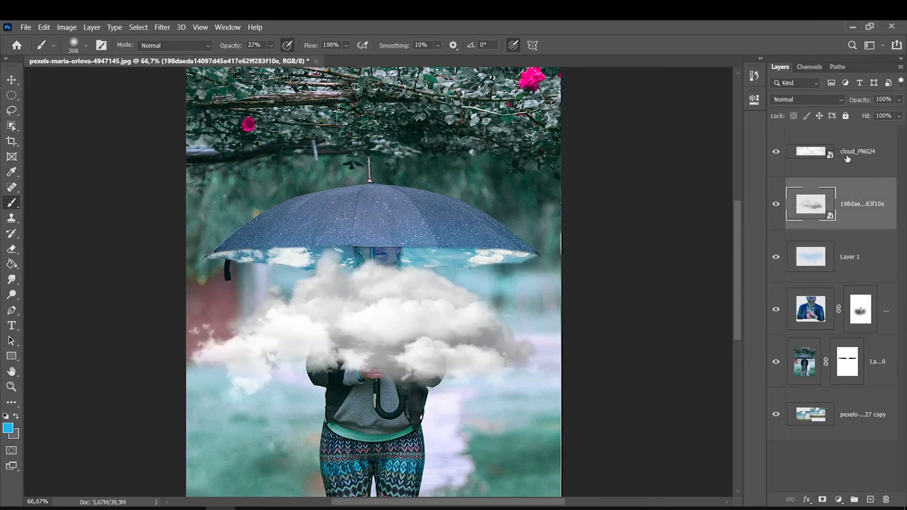
{"action": "left_click", "coordinate": [854, 158], "text": "shift"}
{"action": "right_click", "coordinate": [854, 159]}
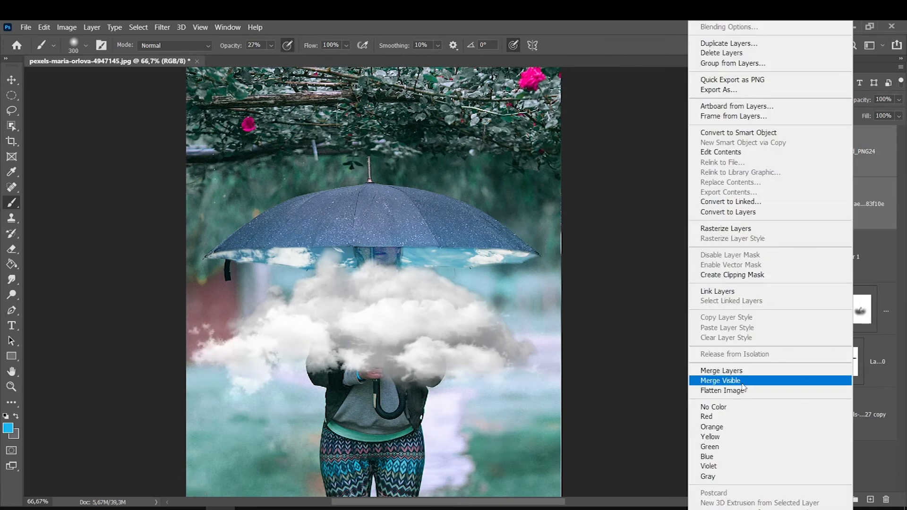
{"action": "left_click", "coordinate": [765, 229]}
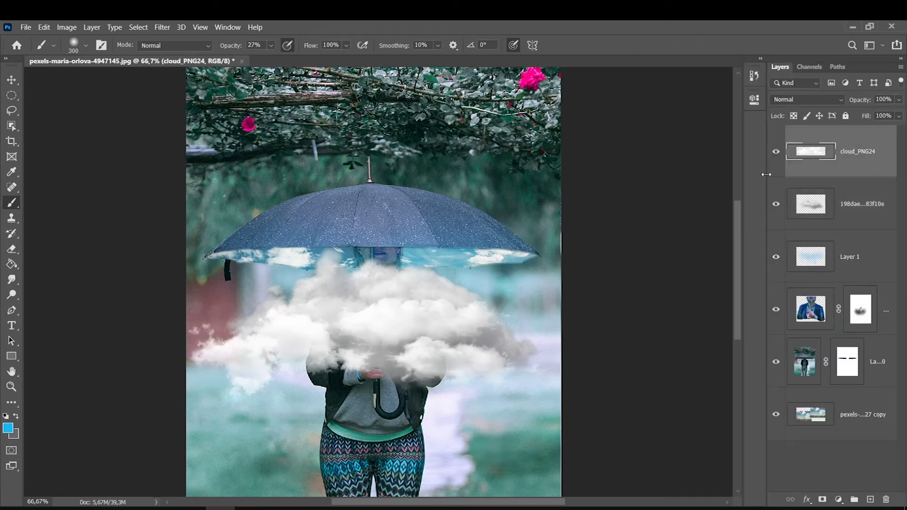
Step: Hide cloud_PNG24, scale the grey cloud to 34.34%, tilt it to -4.93°, and place it below the umbrella's left half
{"action": "left_click", "coordinate": [778, 157]}
{"action": "left_click", "coordinate": [865, 213]}
{"action": "key", "text": "ctrl+t"}
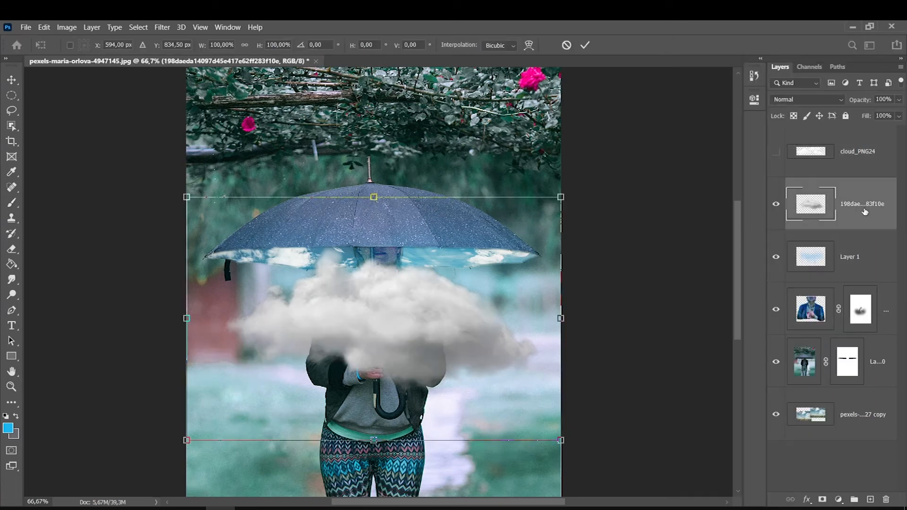
{"action": "left_click_drag", "start_coordinate": [560, 440], "coordinate": [314, 281]}
{"action": "left_click_drag", "start_coordinate": [232, 251], "coordinate": [296, 316]}
{"action": "left_click_drag", "start_coordinate": [192, 266], "coordinate": [194, 275]}
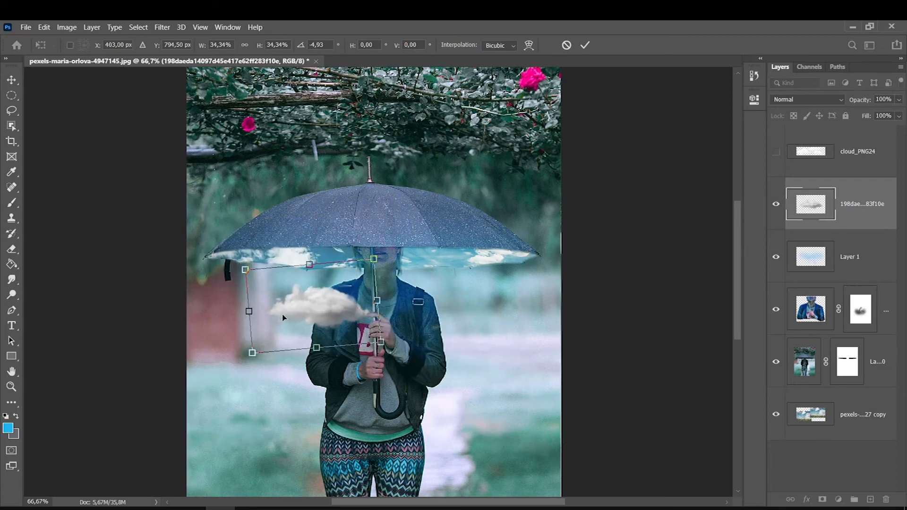
{"action": "left_click_drag", "start_coordinate": [283, 317], "coordinate": [267, 303]}
{"action": "key", "text": "Return"}
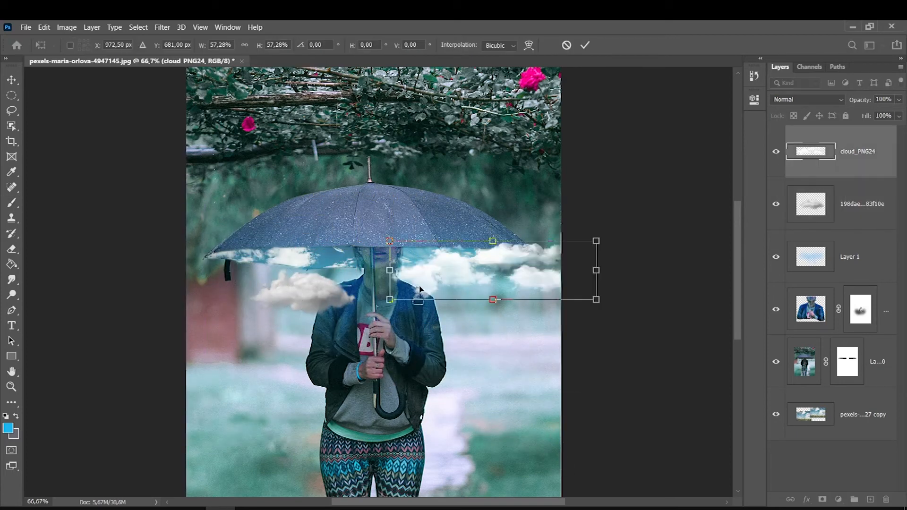
Step: Scale down the cloud_PNG24 clouds and position them beneath the umbrella's right half
{"action": "left_click_drag", "start_coordinate": [418, 286], "coordinate": [401, 292]}
{"action": "key", "text": "Return"}
{"action": "key", "text": "b"}
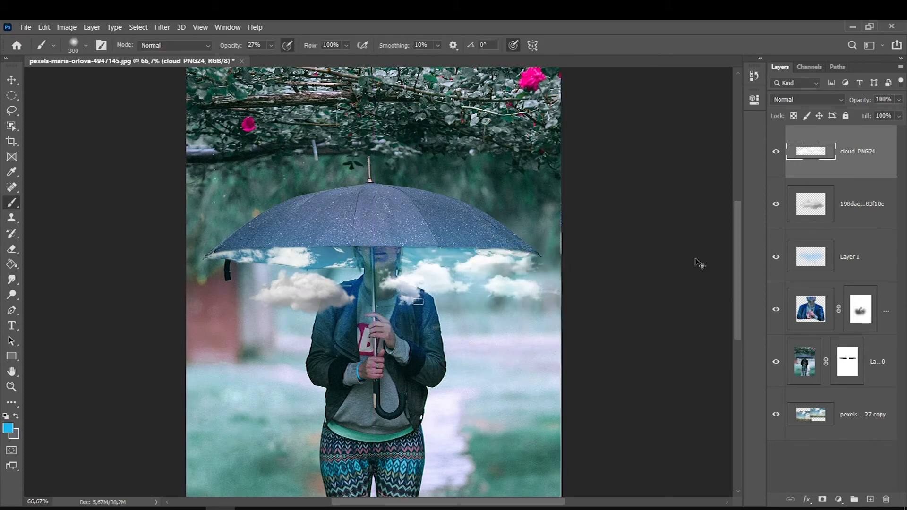
Step: Duplicate the cloud_PNG24 layer and fit the smaller copy beneath the umbrella's left half and across the shaft
{"action": "key", "text": "ctrl+j"}
{"action": "key", "text": "ctrl+t"}
{"action": "left_click_drag", "start_coordinate": [447, 287], "coordinate": [307, 279]}
{"action": "left_click_drag", "start_coordinate": [420, 298], "coordinate": [372, 284]}
{"action": "mouse_move", "coordinate": [238, 281]}
{"action": "left_mouse_down"}
{"action": "mouse_move", "coordinate": [274, 290]}
{"action": "mouse_move", "coordinate": [265, 285]}
{"action": "left_mouse_up"}
{"action": "key", "text": "Return"}
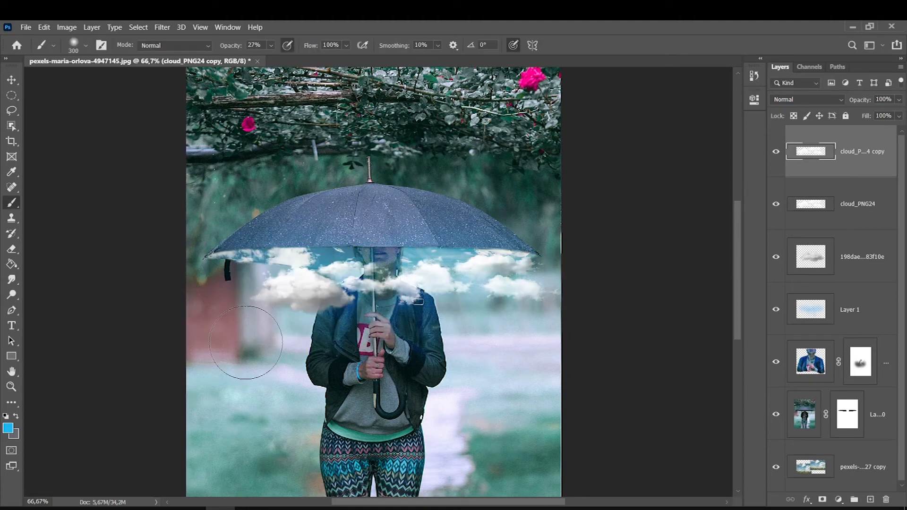
Step: Duplicate the grey cloud layer, shrink the copy, and place it over the jacket's right-side sleeve
{"action": "left_click", "coordinate": [822, 271]}
{"action": "key", "text": "ctrl+j"}
{"action": "key", "text": "ctrl+t"}
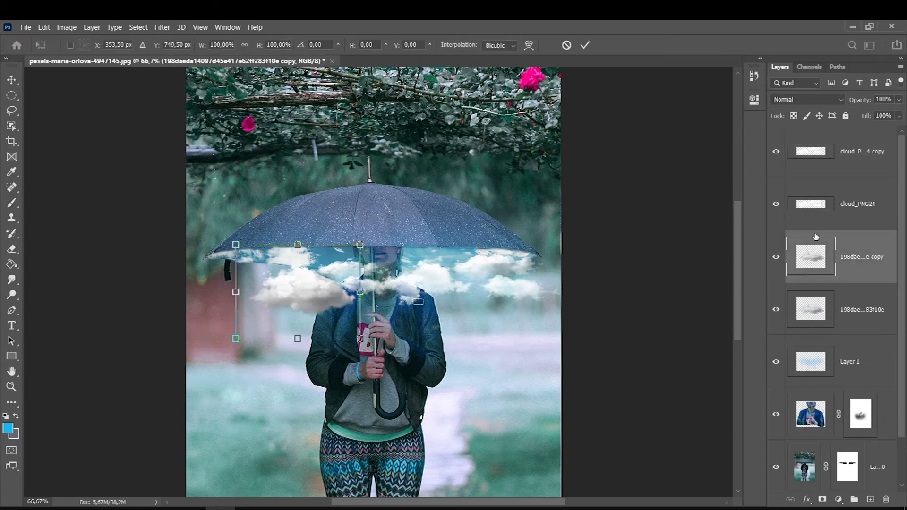
{"action": "left_click_drag", "start_coordinate": [336, 326], "coordinate": [284, 303]}
{"action": "left_click_drag", "start_coordinate": [252, 255], "coordinate": [424, 306]}
{"action": "left_click_drag", "start_coordinate": [470, 343], "coordinate": [486, 354]}
{"action": "left_click_drag", "start_coordinate": [437, 331], "coordinate": [426, 326]}
{"action": "key", "text": "Return"}
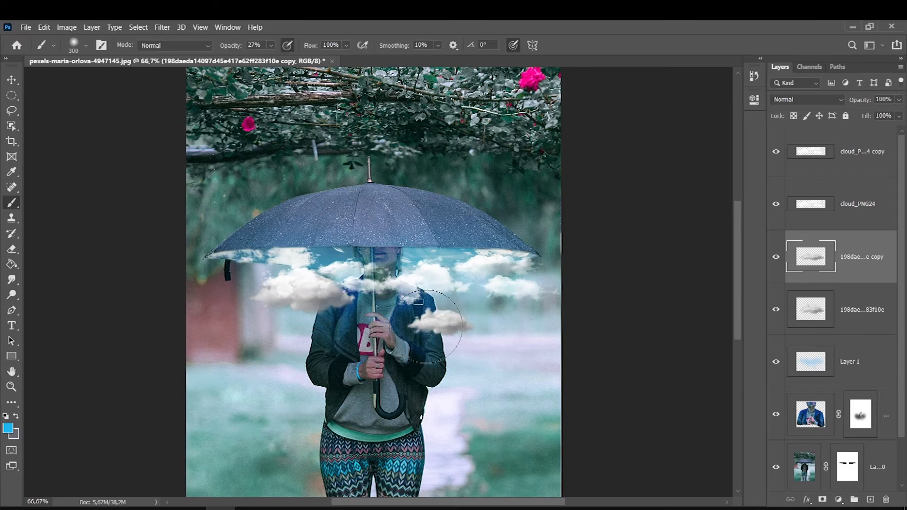
Step: Duplicate the cloud_PNG24 copy layer, shrink the duplicate, and place it below the other clouds, from the red background area to the jacket
{"action": "left_click", "coordinate": [834, 158]}
{"action": "key", "text": "ctrl+j"}
{"action": "key", "text": "ctrl+t"}
{"action": "left_click_drag", "start_coordinate": [261, 259], "coordinate": [201, 243]}
{"action": "left_click_drag", "start_coordinate": [267, 285], "coordinate": [252, 349]}
{"action": "key", "text": "Return"}
{"action": "key", "text": "b"}
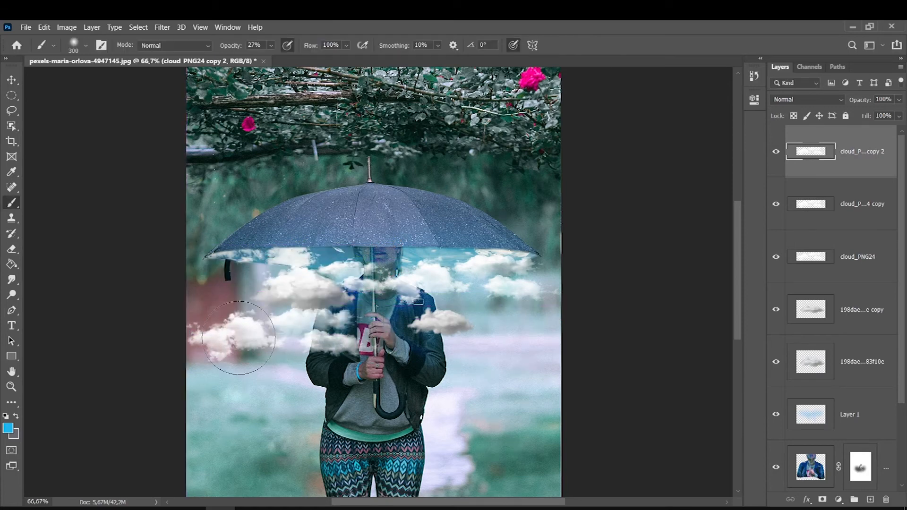
Step: Move the original grey cloud layer to the top of the layer stack and set its blend mode to Screen
{"action": "left_click", "coordinate": [843, 362]}
{"action": "left_click", "coordinate": [776, 361]}
{"action": "left_click", "coordinate": [776, 361]}
{"action": "left_click_drag", "start_coordinate": [882, 352], "coordinate": [792, 160]}
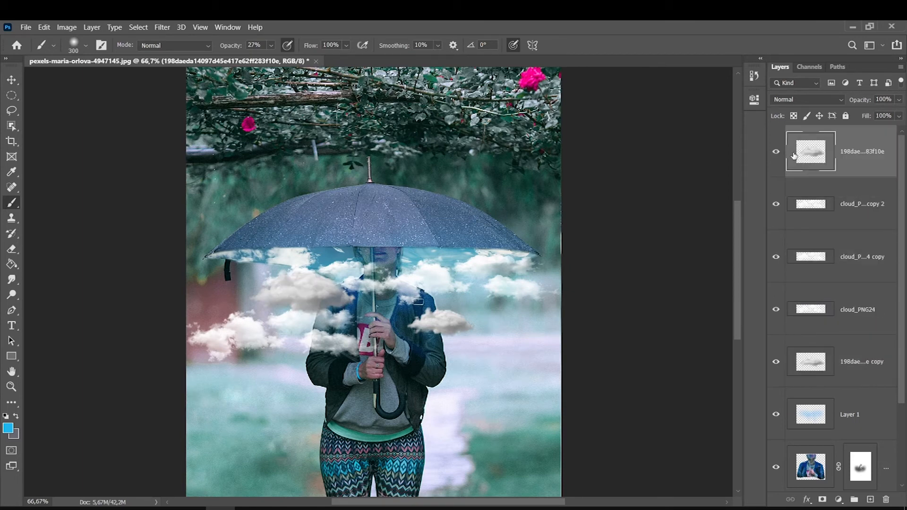
{"action": "left_click", "coordinate": [775, 160]}
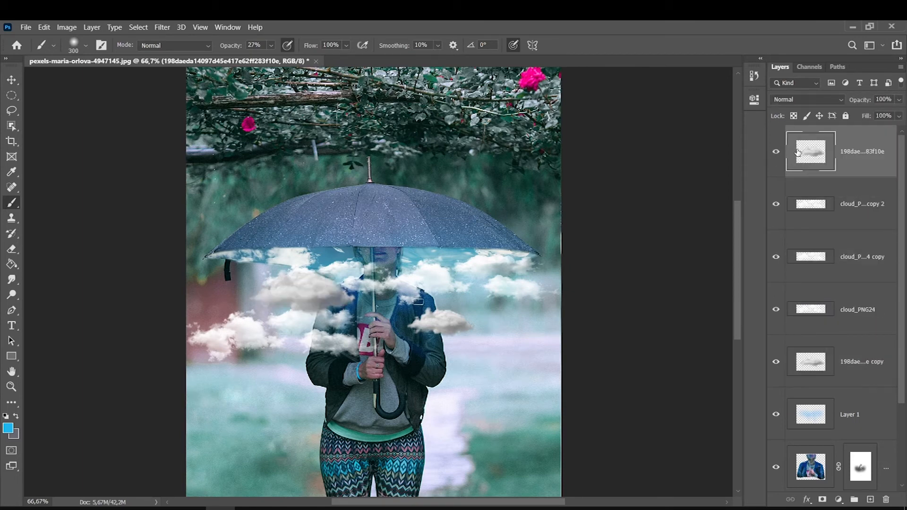
{"action": "left_click", "coordinate": [788, 100]}
{"action": "left_click", "coordinate": [784, 205]}
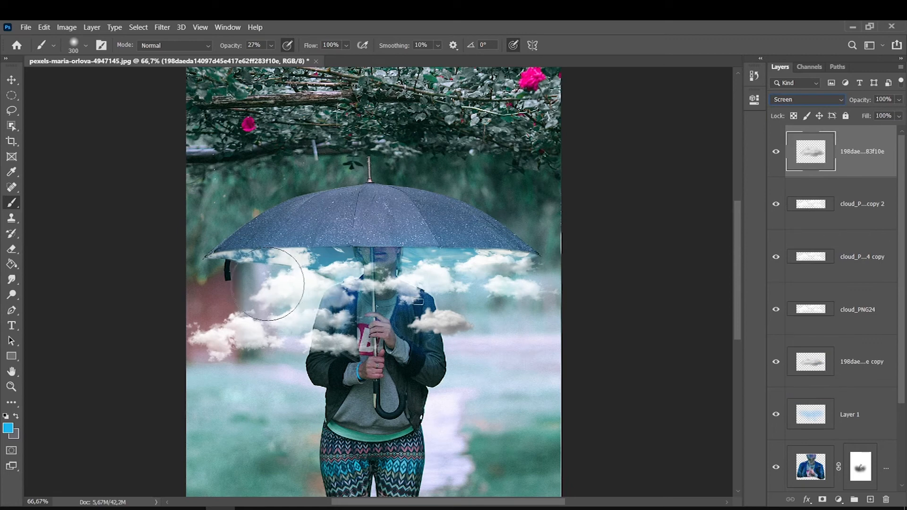
Step: Move the grey cloud copy directly beneath the original grey cloud layer and set its blend mode to Screen
{"action": "left_click_drag", "start_coordinate": [821, 363], "coordinate": [820, 177]}
{"action": "left_click", "coordinate": [788, 100]}
{"action": "left_click", "coordinate": [784, 205]}
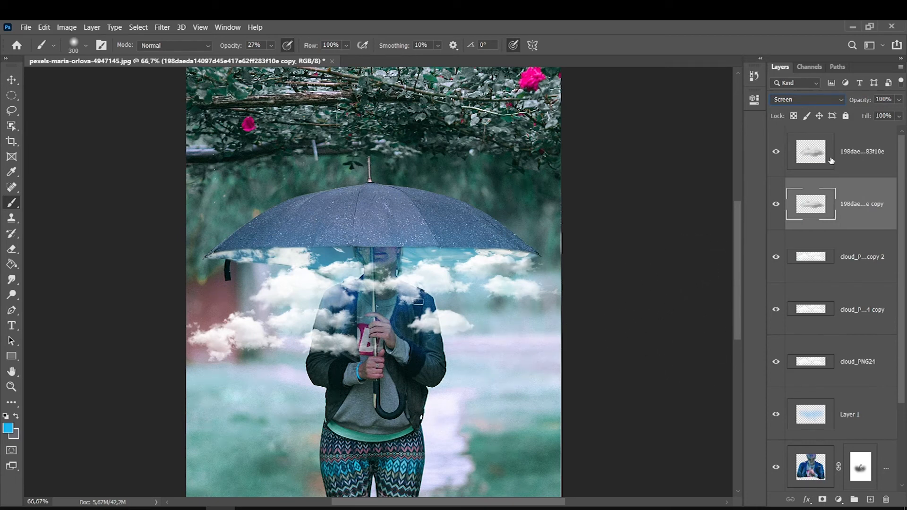
Step: Group all five cloud layers into Group 1 and check the group by toggling its visibility
{"action": "left_click", "coordinate": [851, 162]}
{"action": "left_click", "coordinate": [839, 363], "text": "shift"}
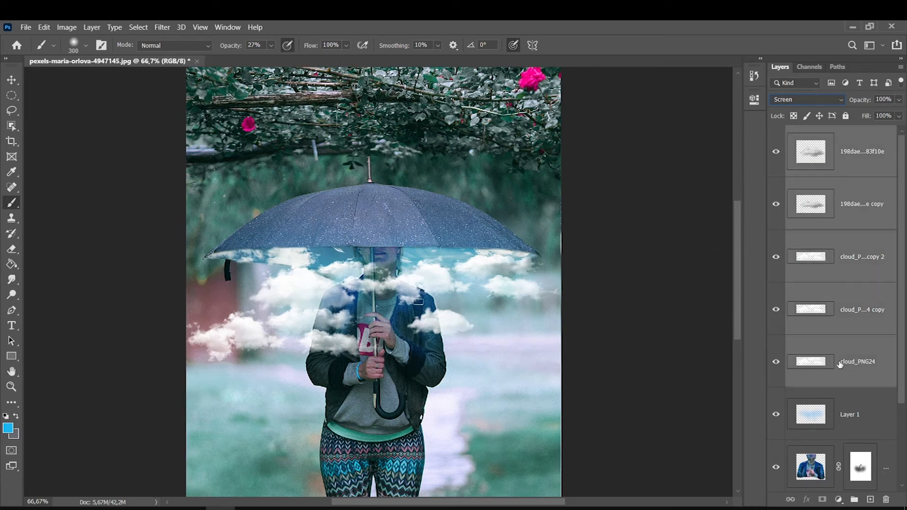
{"action": "right_click", "coordinate": [864, 234]}
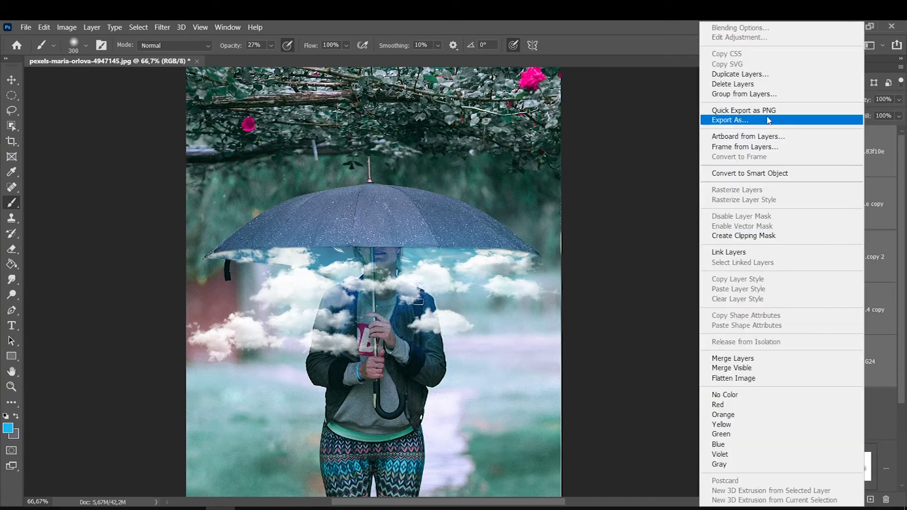
{"action": "left_click", "coordinate": [777, 95]}
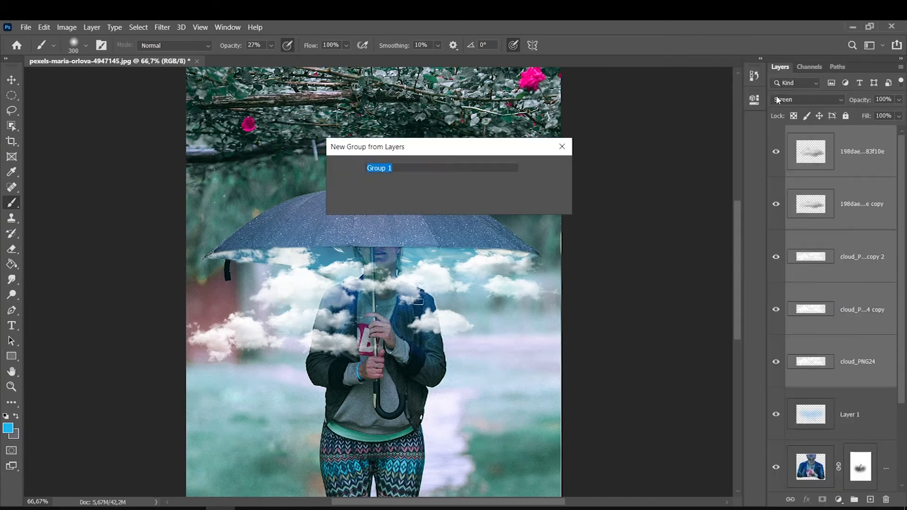
{"action": "left_click", "coordinate": [542, 167]}
{"action": "left_click", "coordinate": [777, 136]}
{"action": "left_click", "coordinate": [777, 136]}
{"action": "left_click", "coordinate": [789, 135]}
{"action": "left_click", "coordinate": [789, 135]}
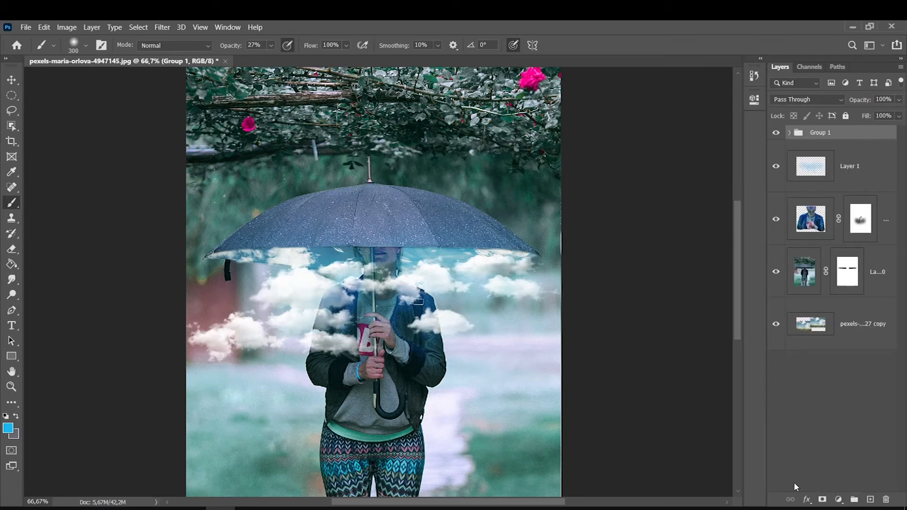
Step: Add a layer mask to Group 1 and prepare a black brush at 100% opacity
{"action": "left_click", "coordinate": [822, 500]}
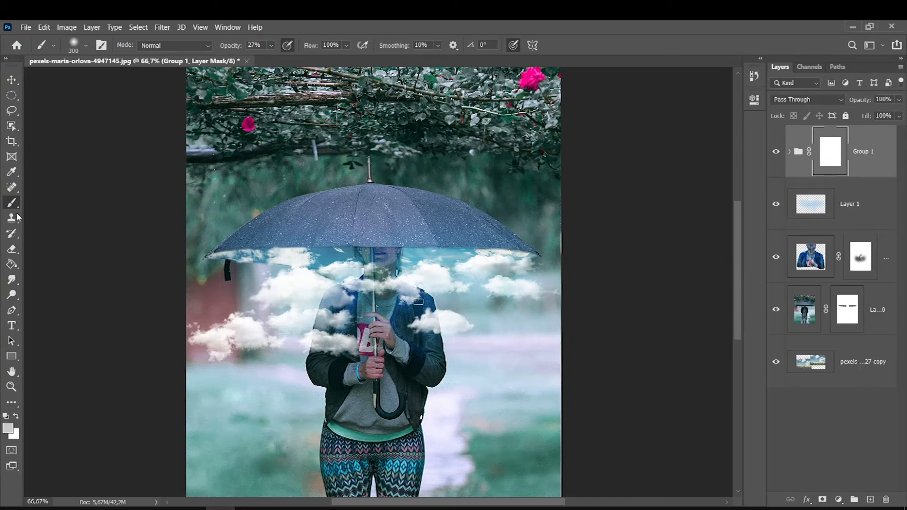
{"action": "left_click", "coordinate": [7, 417]}
{"action": "key", "text": "bracketleft"}
{"action": "left_click", "coordinate": [273, 45]}
{"action": "left_click_drag", "start_coordinate": [275, 57], "coordinate": [324, 60]}
{"action": "key", "text": "bracketleft"}
{"action": "key", "text": "bracketleft"}
{"action": "key", "text": "bracketleft"}
{"action": "key", "text": "bracketleft"}
{"action": "key", "text": "bracketleft"}
{"action": "key", "text": "bracketleft"}
{"action": "left_click_drag", "start_coordinate": [391, 272], "coordinate": [390, 283]}
{"action": "key", "text": "bracketright"}
{"action": "key", "text": "bracketright"}
{"action": "left_click_drag", "start_coordinate": [415, 319], "coordinate": [355, 226]}
{"action": "left_click_drag", "start_coordinate": [441, 362], "coordinate": [344, 219]}
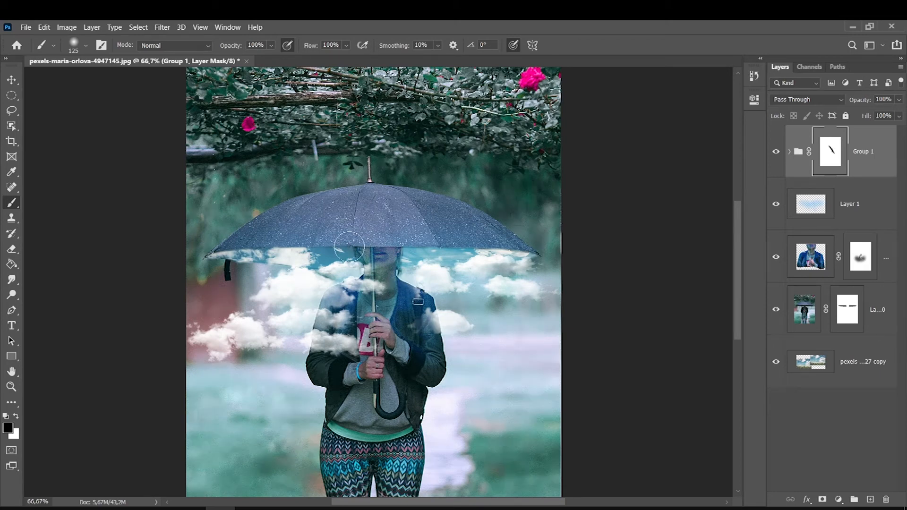
{"action": "key", "text": "ctrl+z"}
{"action": "key", "text": "ctrl+z"}
{"action": "key", "text": "ctrl+z"}
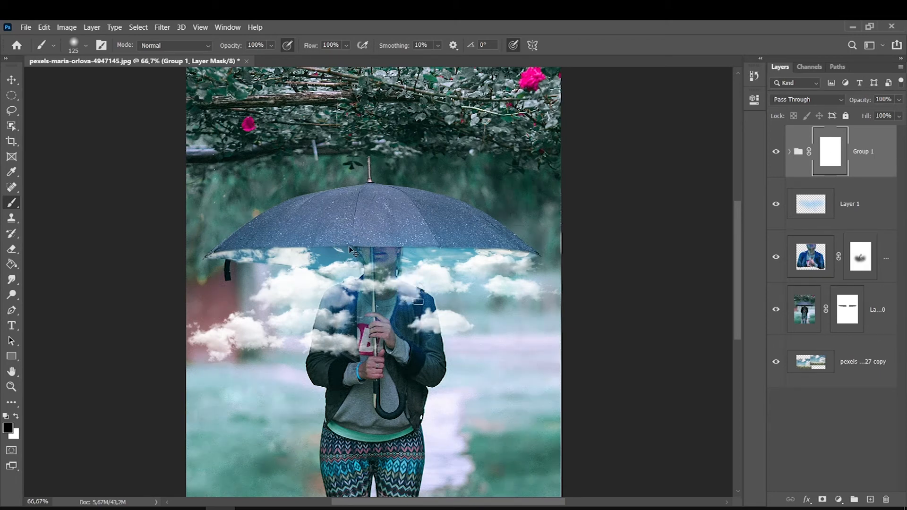
Step: Paint black on Group 1's mask with a smaller brush to hide the clouds beside the face and umbrella shaft
{"action": "key", "text": "ctrl+plus"}
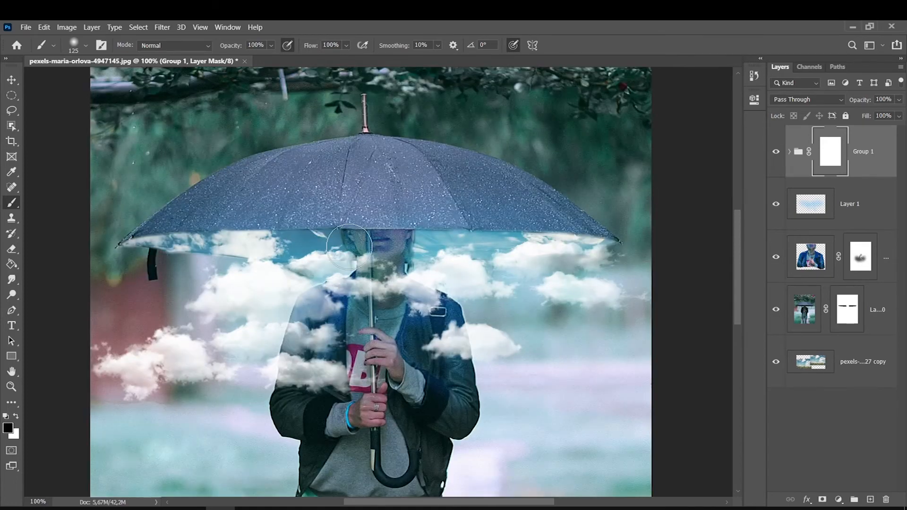
{"action": "key", "text": "bracketleft"}
{"action": "key", "text": "bracketleft"}
{"action": "key", "text": "bracketleft"}
{"action": "key", "text": "bracketleft"}
{"action": "key", "text": "bracketleft"}
{"action": "key", "text": "bracketleft"}
{"action": "mouse_move", "coordinate": [366, 240]}
{"action": "left_mouse_down"}
{"action": "mouse_move", "coordinate": [370, 262]}
{"action": "mouse_move", "coordinate": [364, 245]}
{"action": "mouse_move", "coordinate": [362, 266]}
{"action": "left_mouse_up"}
Step: Mask out the group's clouds over the neck, chest and strap side of the jacket, adjusting the brush size
{"action": "key", "text": "bracketleft"}
{"action": "key", "text": "bracketleft"}
{"action": "key", "text": "bracketleft"}
{"action": "mouse_move", "coordinate": [435, 300]}
{"action": "left_mouse_down"}
{"action": "mouse_move", "coordinate": [418, 288]}
{"action": "mouse_move", "coordinate": [444, 306]}
{"action": "mouse_move", "coordinate": [411, 297]}
{"action": "mouse_move", "coordinate": [430, 313]}
{"action": "left_mouse_up"}
{"action": "key", "text": "bracketright"}
{"action": "key", "text": "bracketright"}
{"action": "key", "text": "bracketright"}
{"action": "key", "text": "bracketright"}
{"action": "key", "text": "bracketright"}
{"action": "mouse_move", "coordinate": [392, 299]}
{"action": "left_mouse_down"}
{"action": "mouse_move", "coordinate": [347, 282]}
{"action": "mouse_move", "coordinate": [343, 295]}
{"action": "mouse_move", "coordinate": [331, 284]}
{"action": "mouse_move", "coordinate": [364, 274]}
{"action": "mouse_move", "coordinate": [352, 282]}
{"action": "left_mouse_up"}
{"action": "key", "text": "bracketleft"}
{"action": "key", "text": "bracketright"}
{"action": "key", "text": "bracketright"}
{"action": "key", "text": "bracketright"}
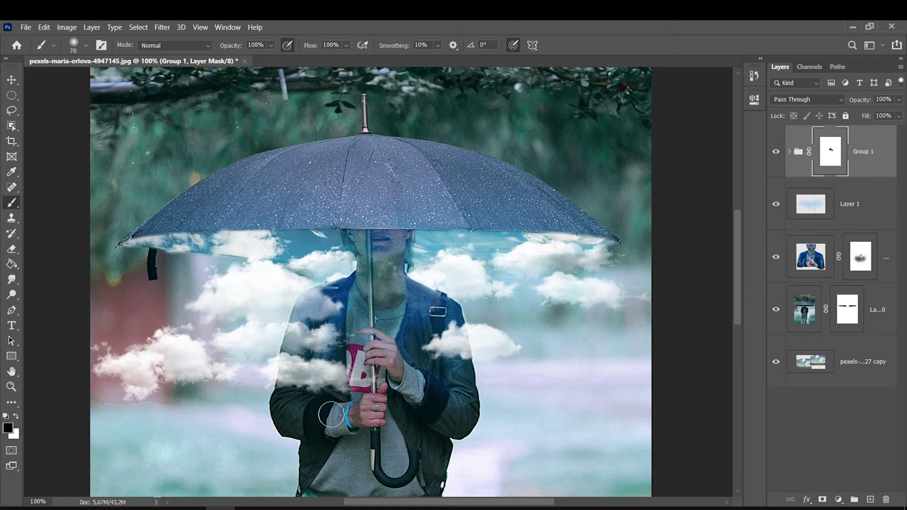
Step: Paint black on Group 1's mask to clear the middle clouds from the jacket's left-side upper sleeve
{"action": "mouse_move", "coordinate": [336, 338]}
{"action": "left_mouse_down"}
{"action": "mouse_move", "coordinate": [314, 332]}
{"action": "mouse_move", "coordinate": [343, 334]}
{"action": "mouse_move", "coordinate": [322, 330]}
{"action": "mouse_move", "coordinate": [329, 342]}
{"action": "mouse_move", "coordinate": [318, 320]}
{"action": "mouse_move", "coordinate": [345, 337]}
{"action": "mouse_move", "coordinate": [316, 346]}
{"action": "left_mouse_up"}
{"action": "key", "text": "bracketleft"}
{"action": "key", "text": "bracketleft"}
{"action": "mouse_move", "coordinate": [316, 334]}
{"action": "left_mouse_down"}
{"action": "mouse_move", "coordinate": [286, 297]}
{"action": "mouse_move", "coordinate": [308, 328]}
{"action": "mouse_move", "coordinate": [298, 326]}
{"action": "mouse_move", "coordinate": [290, 345]}
{"action": "left_mouse_up"}
{"action": "key", "text": "["}
{"action": "key", "text": "]"}
{"action": "key", "text": "]"}
{"action": "key", "text": "]"}
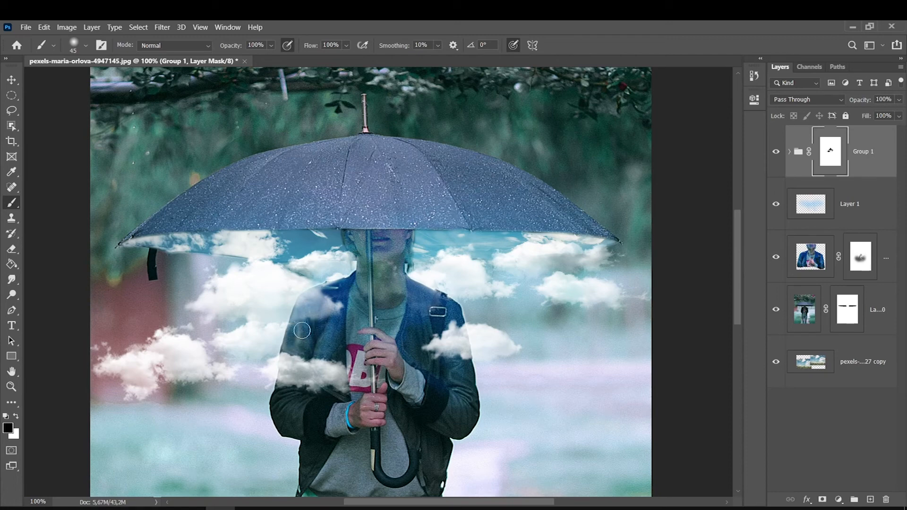
{"action": "key", "text": "["}
{"action": "key", "text": "["}
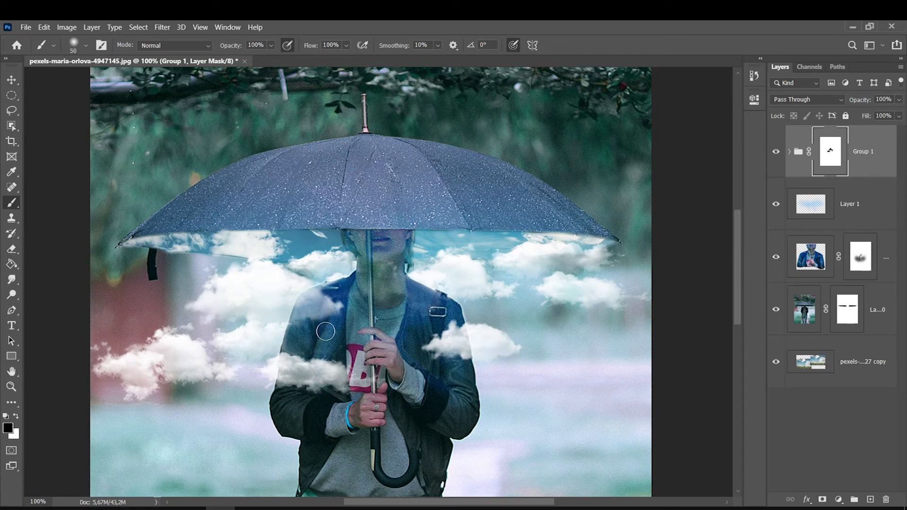
Step: Expand Group 1, add a layer mask to the original grey cloud, and paint it away over the jacket's shoulder
{"action": "left_click", "coordinate": [790, 152]}
{"action": "left_click", "coordinate": [825, 309]}
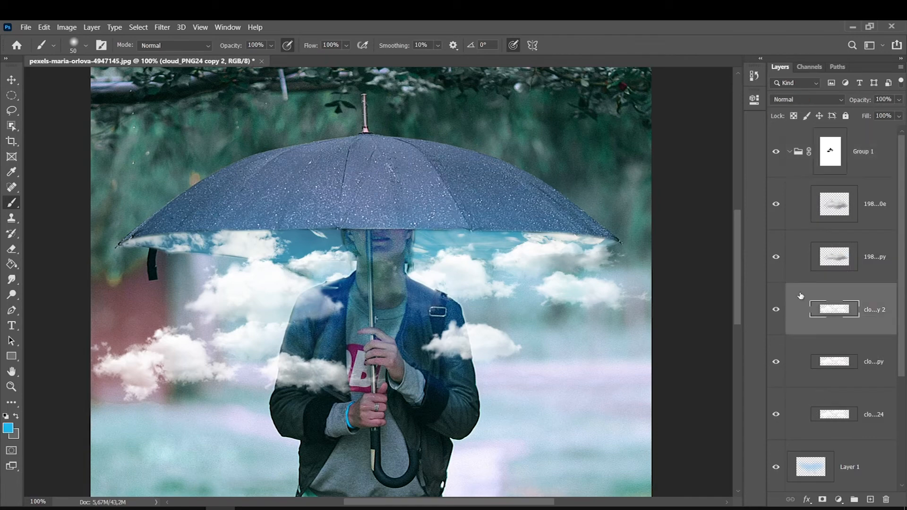
{"action": "left_click", "coordinate": [776, 310]}
{"action": "left_click", "coordinate": [776, 310]}
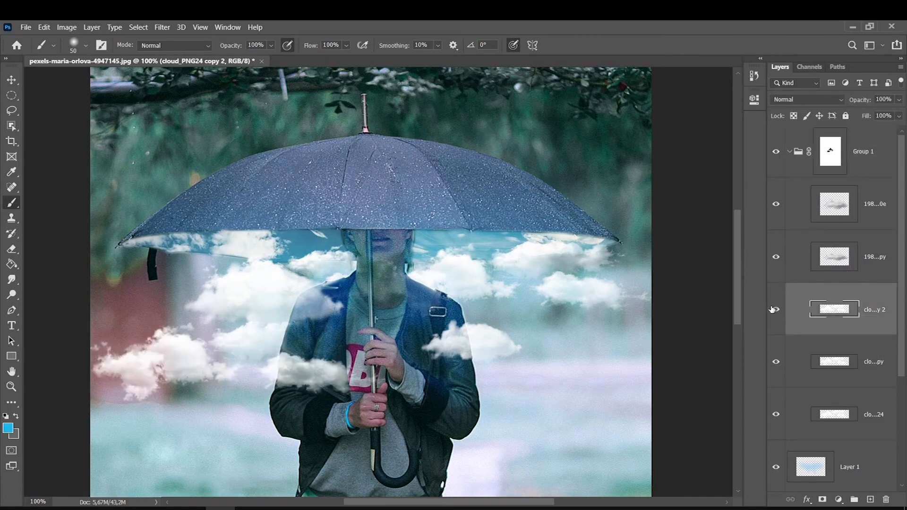
{"action": "left_click", "coordinate": [781, 202]}
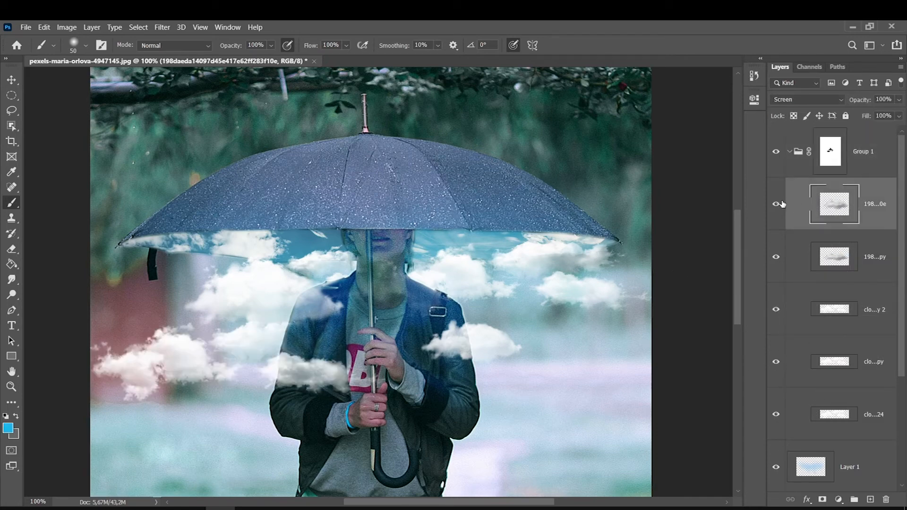
{"action": "left_click", "coordinate": [775, 205]}
{"action": "left_click", "coordinate": [776, 205]}
{"action": "left_click", "coordinate": [822, 500]}
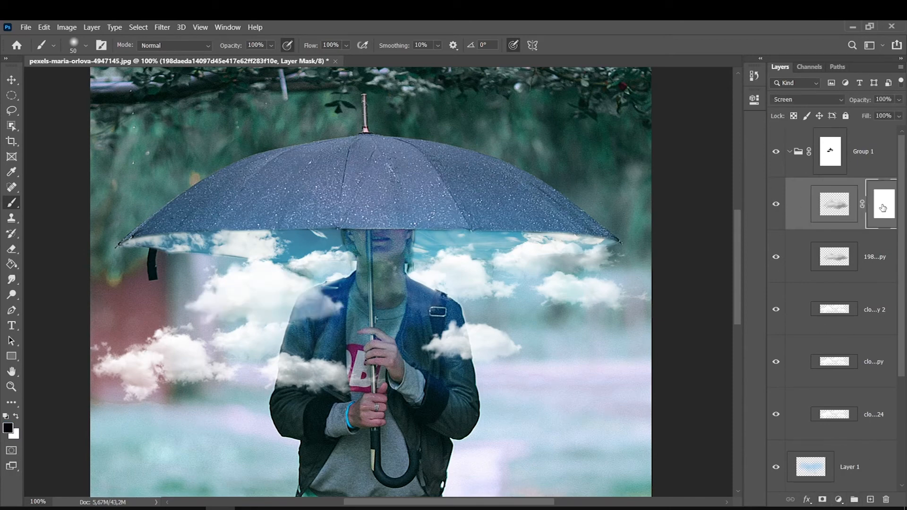
{"action": "key", "text": "bracketright"}
{"action": "mouse_move", "coordinate": [348, 311]}
{"action": "left_mouse_down"}
{"action": "mouse_move", "coordinate": [319, 291]}
{"action": "mouse_move", "coordinate": [333, 292]}
{"action": "mouse_move", "coordinate": [300, 306]}
{"action": "mouse_move", "coordinate": [295, 325]}
{"action": "mouse_move", "coordinate": [325, 314]}
{"action": "mouse_move", "coordinate": [345, 318]}
{"action": "mouse_move", "coordinate": [320, 292]}
{"action": "left_mouse_up"}
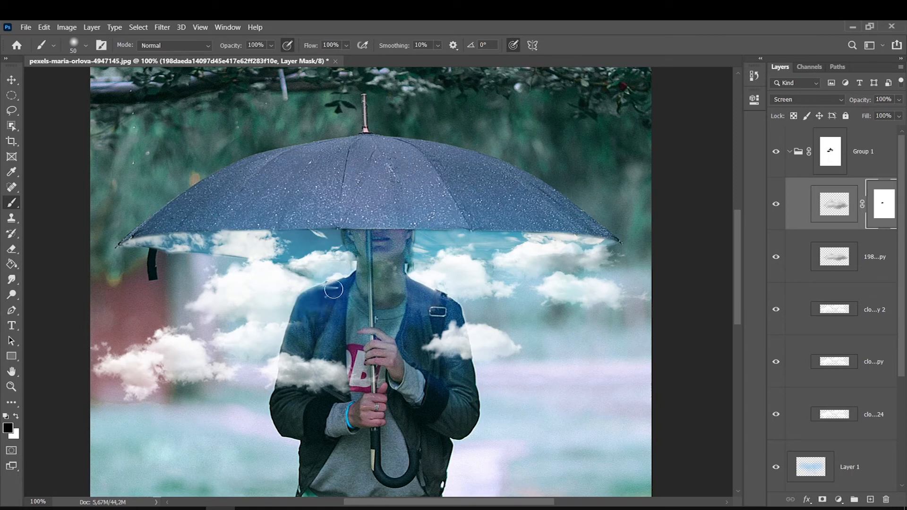
{"action": "key", "text": "bracketright"}
{"action": "key", "text": "bracketright"}
{"action": "key", "text": "bracketleft"}
Step: Duplicate the cloud_PNG24 copy 2 layer, shrink and move the duplicate toward the shoulder, and mask its excess clouds off the woman
{"action": "left_click", "coordinate": [776, 311]}
{"action": "left_click", "coordinate": [776, 311]}
{"action": "left_click", "coordinate": [837, 303]}
{"action": "key", "text": "ctrl+j"}
{"action": "key", "text": "ctrl+t"}
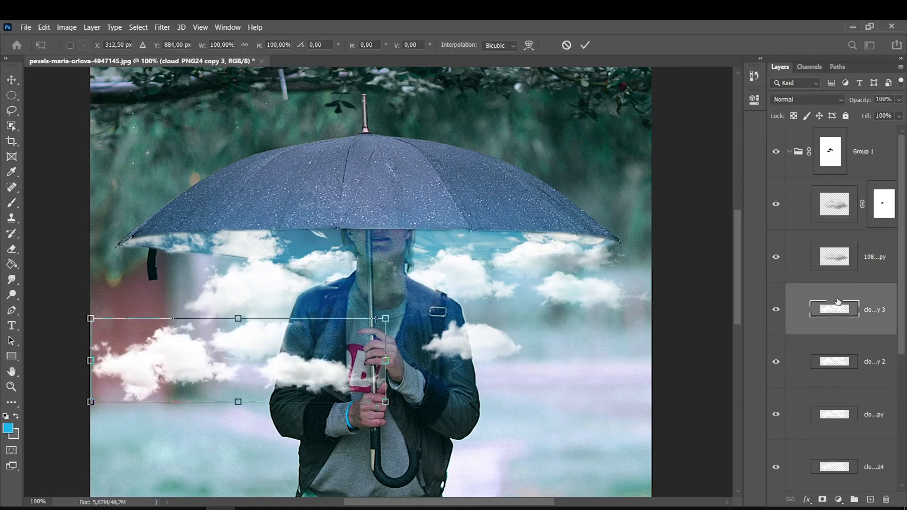
{"action": "left_click_drag", "start_coordinate": [385, 402], "coordinate": [295, 376]}
{"action": "left_click_drag", "start_coordinate": [153, 358], "coordinate": [287, 315]}
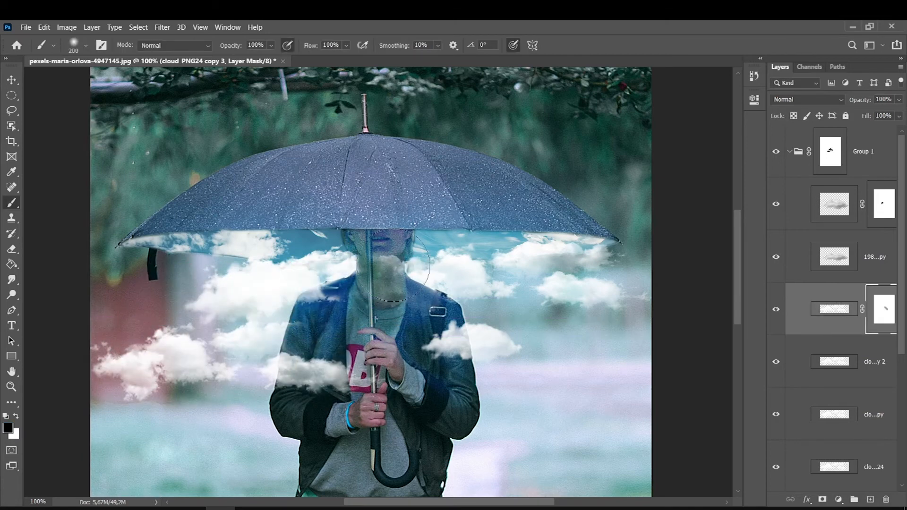
{"action": "mouse_move", "coordinate": [470, 327]}
{"action": "left_mouse_down"}
{"action": "mouse_move", "coordinate": [391, 258]}
{"action": "mouse_move", "coordinate": [447, 280]}
{"action": "mouse_move", "coordinate": [491, 350]}
{"action": "left_mouse_up"}
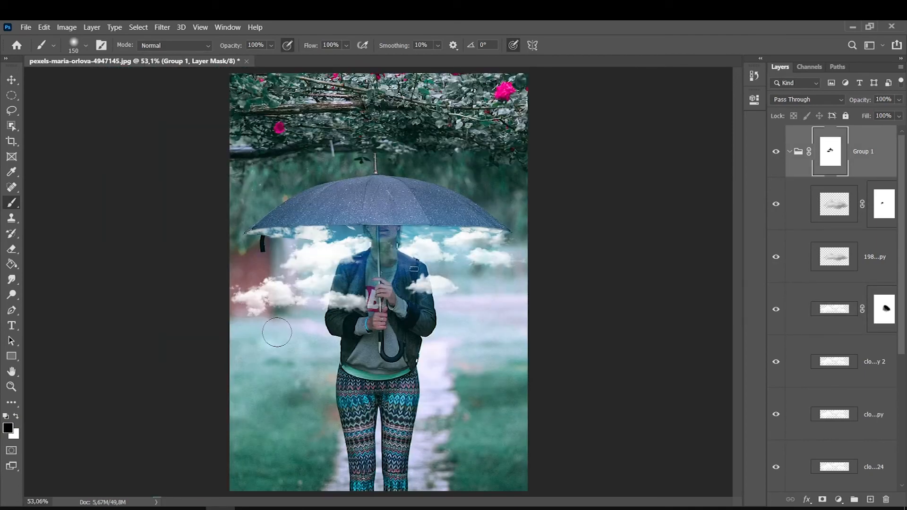
Step: Paint black on Group 1's mask to hide the low clouds over the red background area
{"action": "left_click_drag", "start_coordinate": [281, 327], "coordinate": [227, 285]}
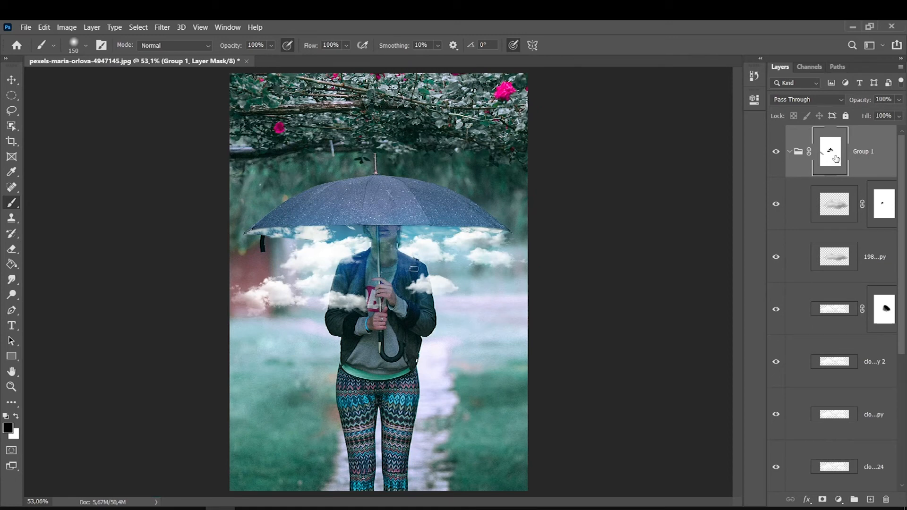
{"action": "mouse_move", "coordinate": [283, 332]}
{"action": "left_mouse_down"}
{"action": "mouse_move", "coordinate": [248, 300]}
{"action": "mouse_move", "coordinate": [290, 317]}
{"action": "mouse_move", "coordinate": [265, 286]}
{"action": "mouse_move", "coordinate": [255, 302]}
{"action": "mouse_move", "coordinate": [276, 291]}
{"action": "left_mouse_up"}
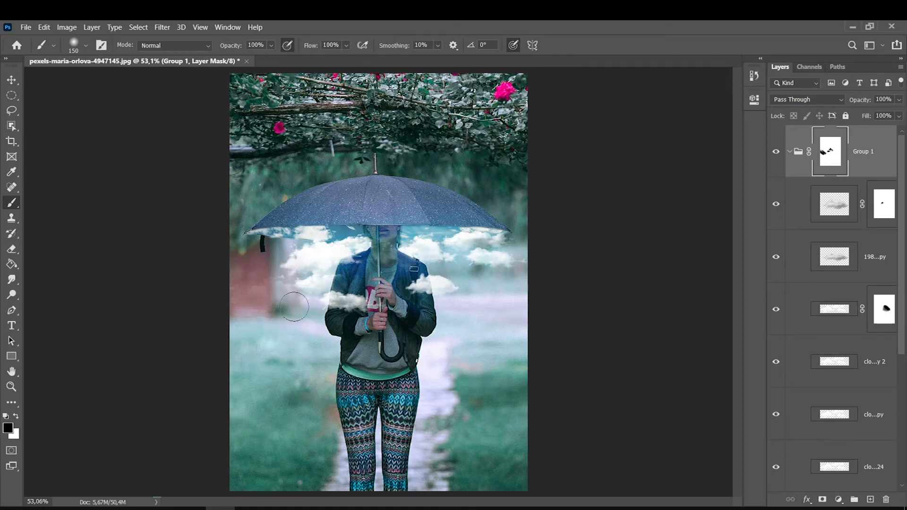
Step: Duplicate the masked grey cloud layer, scale the copy to 62.60%, and place it over the red background area
{"action": "left_click", "coordinate": [825, 197]}
{"action": "key", "text": "ctrl+j"}
{"action": "key", "text": "ctrl+t"}
{"action": "mouse_move", "coordinate": [269, 299]}
{"action": "left_mouse_down"}
{"action": "mouse_move", "coordinate": [293, 280]}
{"action": "mouse_move", "coordinate": [278, 262]}
{"action": "mouse_move", "coordinate": [264, 266]}
{"action": "mouse_move", "coordinate": [265, 284]}
{"action": "mouse_move", "coordinate": [246, 294]}
{"action": "mouse_move", "coordinate": [254, 289]}
{"action": "left_mouse_up"}
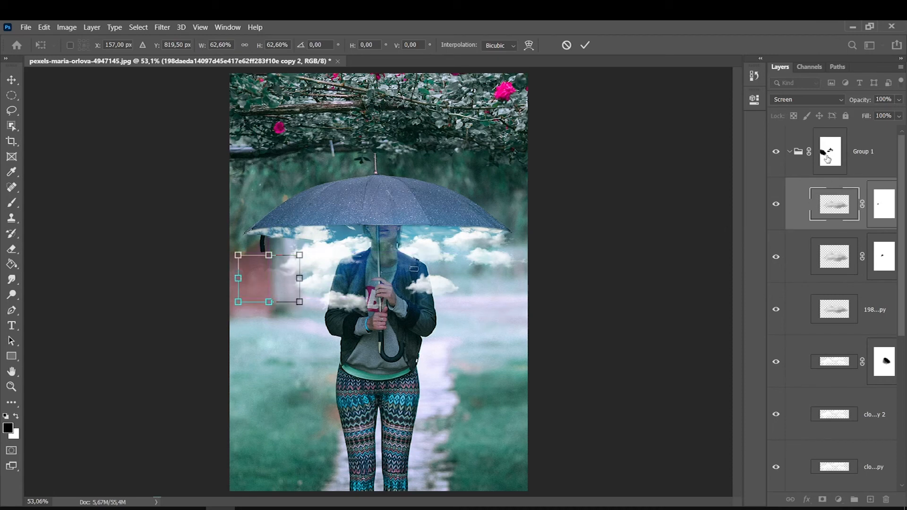
{"action": "key", "text": "Return"}
Step: Move the small grey cloud copy above Group 1, delete its layer mask without applying it, and adjust the cloud's position and size
{"action": "mouse_move", "coordinate": [828, 209]}
{"action": "left_mouse_down"}
{"action": "mouse_move", "coordinate": [828, 142]}
{"action": "mouse_move", "coordinate": [833, 173]}
{"action": "left_mouse_up"}
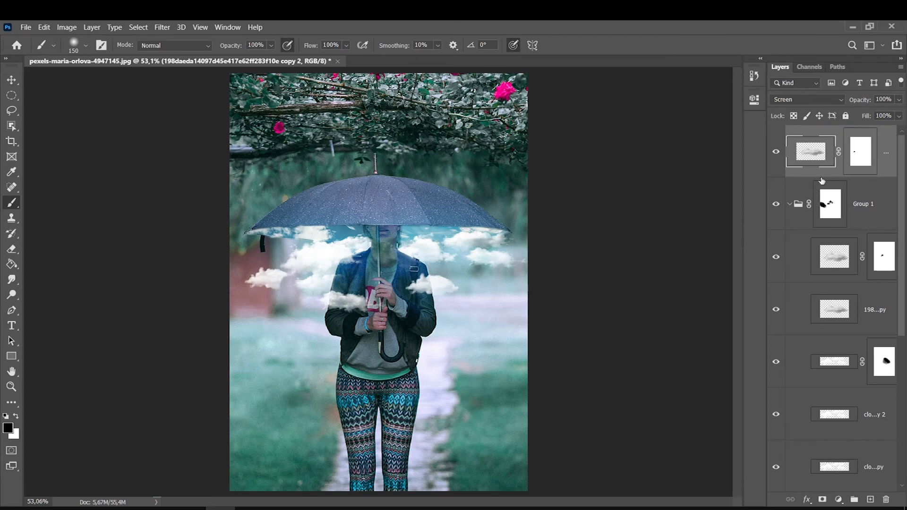
{"action": "left_click", "coordinate": [855, 161]}
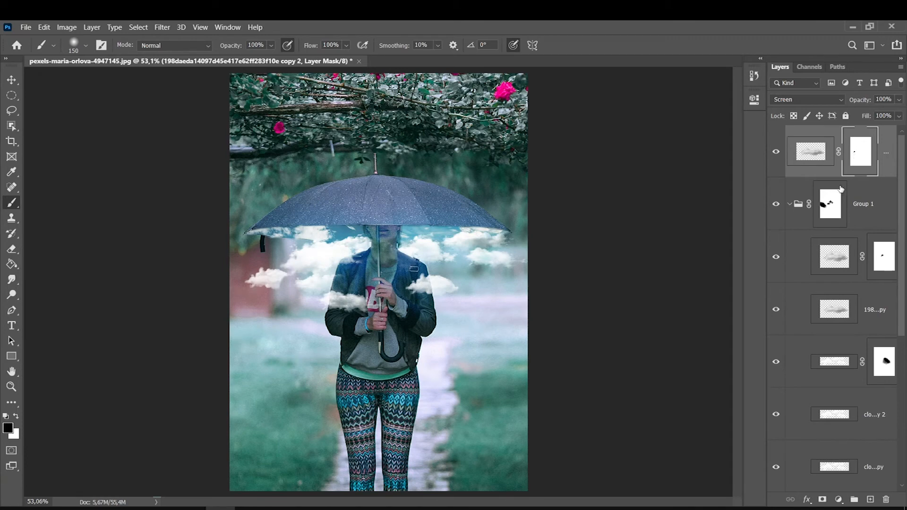
{"action": "left_click_drag", "start_coordinate": [860, 161], "coordinate": [886, 499]}
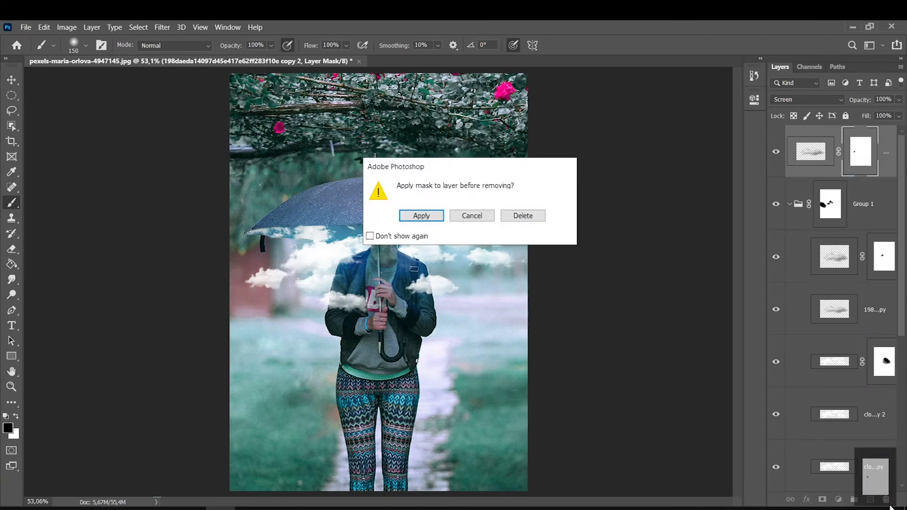
{"action": "left_click", "coordinate": [519, 216]}
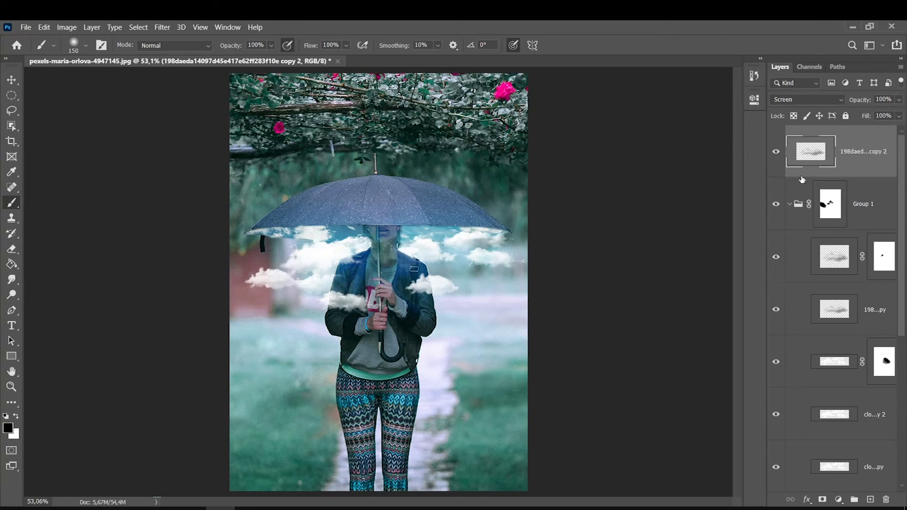
{"action": "key", "text": "ctrl+t"}
{"action": "mouse_move", "coordinate": [285, 298]}
{"action": "left_mouse_down"}
{"action": "mouse_move", "coordinate": [254, 263]}
{"action": "mouse_move", "coordinate": [268, 290]}
{"action": "left_mouse_up"}
{"action": "key", "text": "Return"}
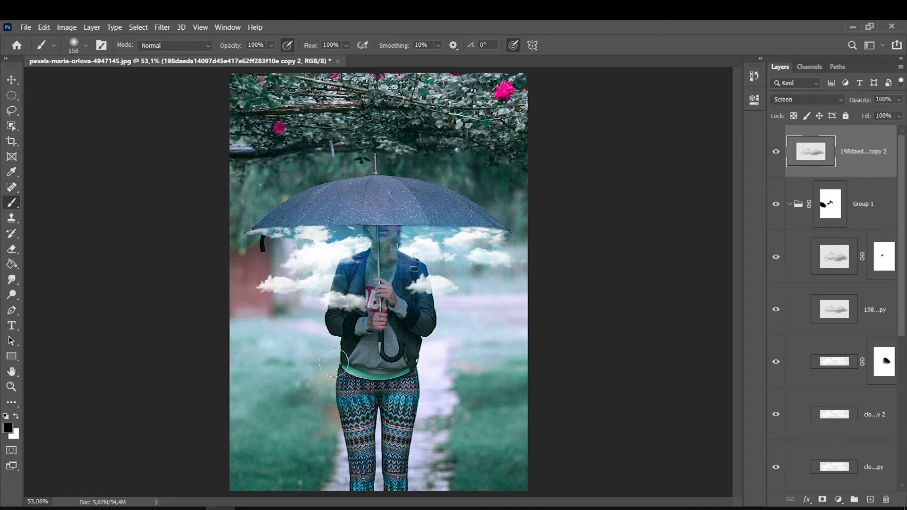
Step: Disable and re-enable Group 1's layer mask to compare the clouds with and without masking
{"action": "left_click", "coordinate": [828, 206]}
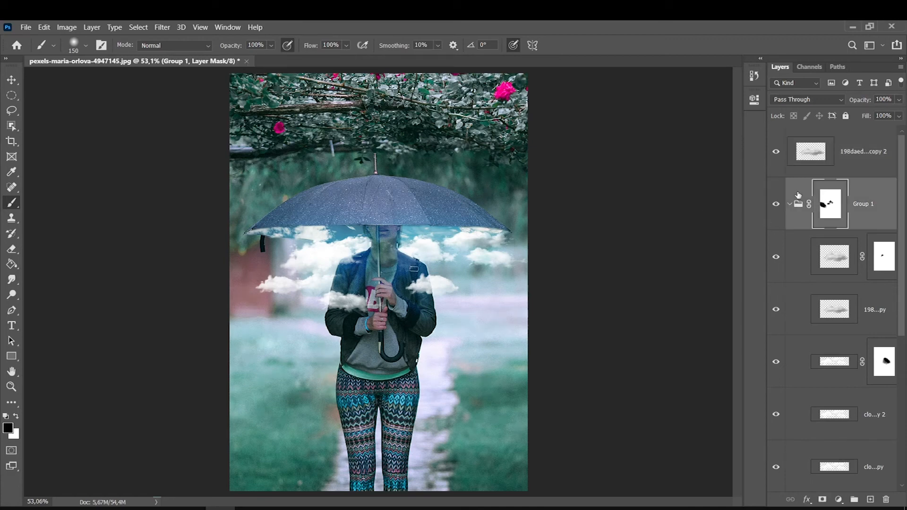
{"action": "left_click", "coordinate": [829, 211], "text": "shift"}
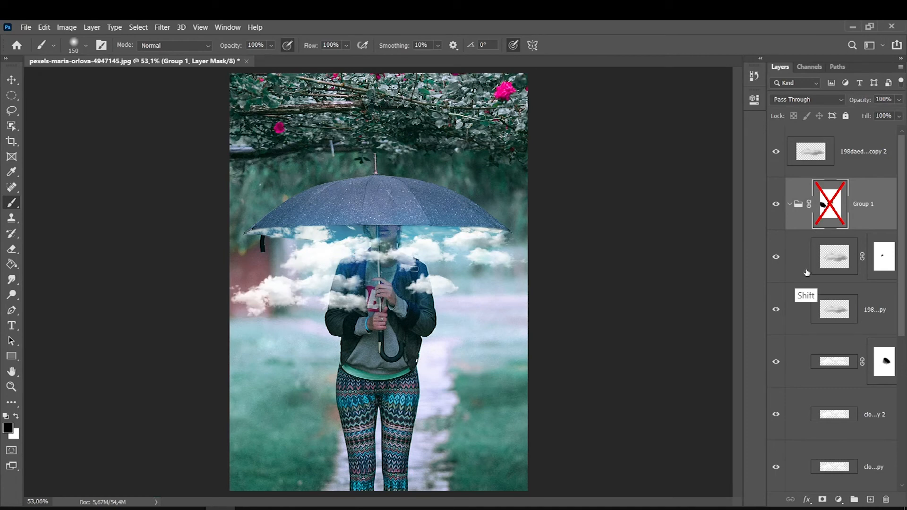
{"action": "left_click", "coordinate": [823, 213], "text": "shift"}
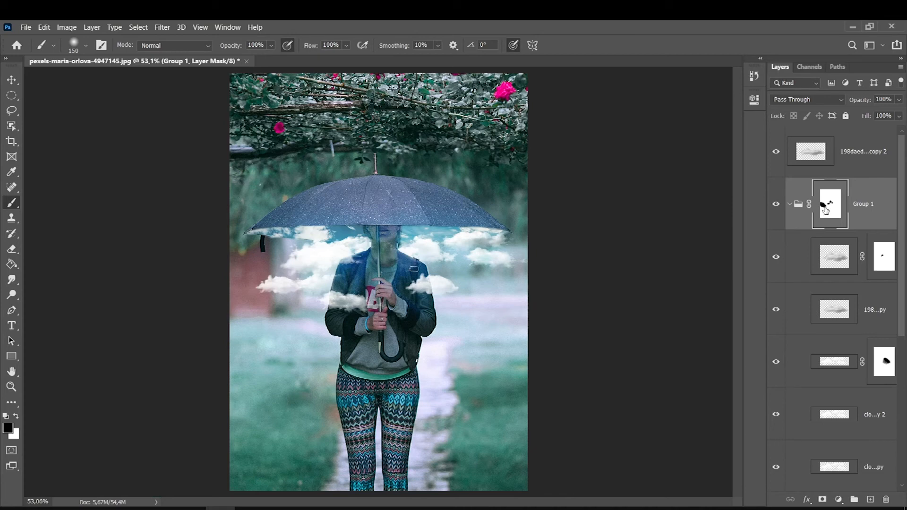
Step: Inspect Group 1's layer mask on its own, and return to the full composite
{"action": "left_click", "coordinate": [821, 213], "text": "alt"}
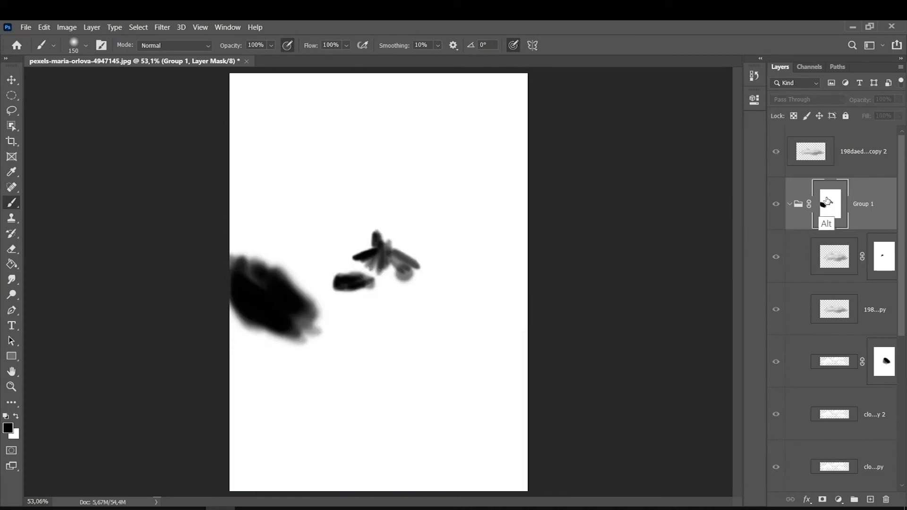
{"action": "left_click", "coordinate": [824, 214], "text": "alt"}
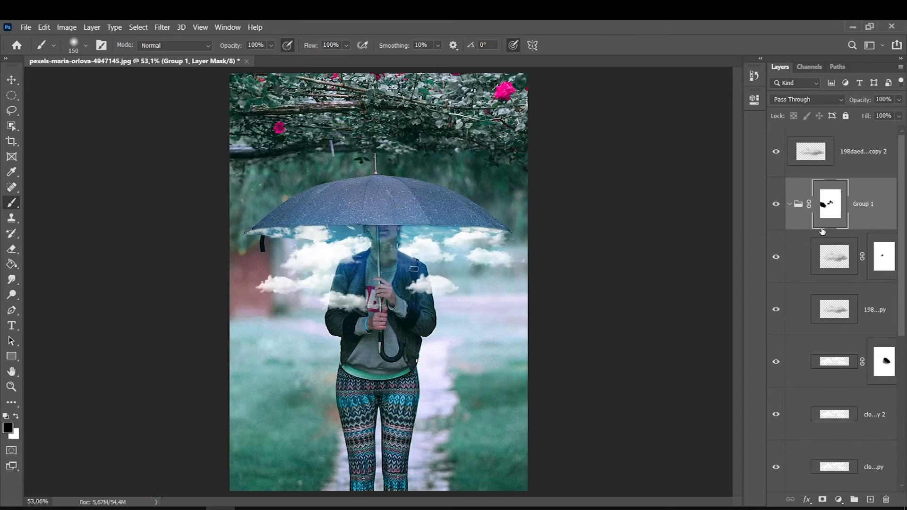
Step: Flip the small cloud above Group 1 horizontally and move it slightly up beside the other clouds over the red background area
{"action": "left_click", "coordinate": [831, 154]}
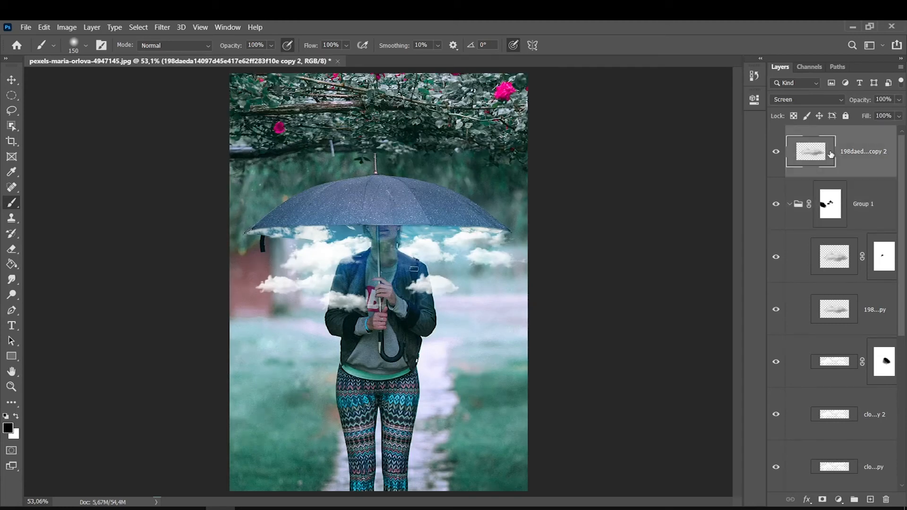
{"action": "key", "text": "ctrl+t"}
{"action": "right_click", "coordinate": [265, 286]}
{"action": "left_click", "coordinate": [290, 477]}
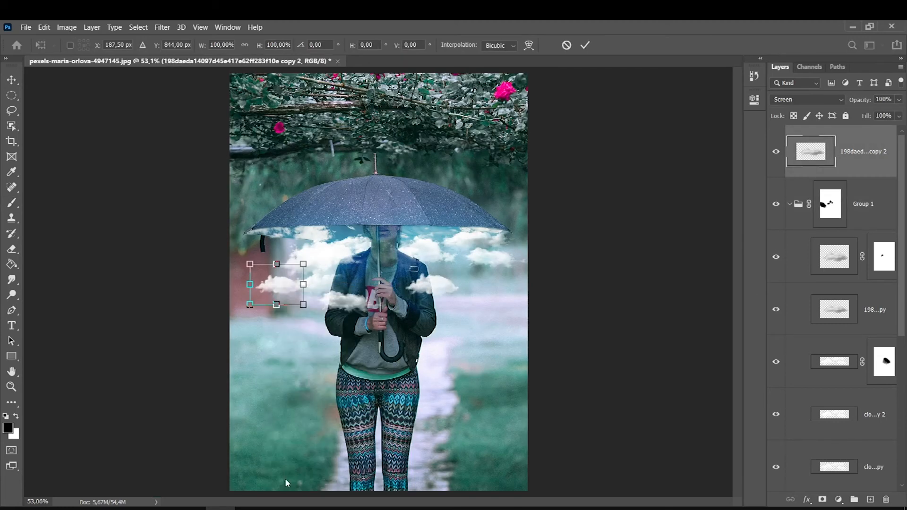
{"action": "mouse_move", "coordinate": [262, 291]}
{"action": "left_mouse_down"}
{"action": "mouse_move", "coordinate": [277, 282]}
{"action": "mouse_move", "coordinate": [270, 273]}
{"action": "left_mouse_up"}
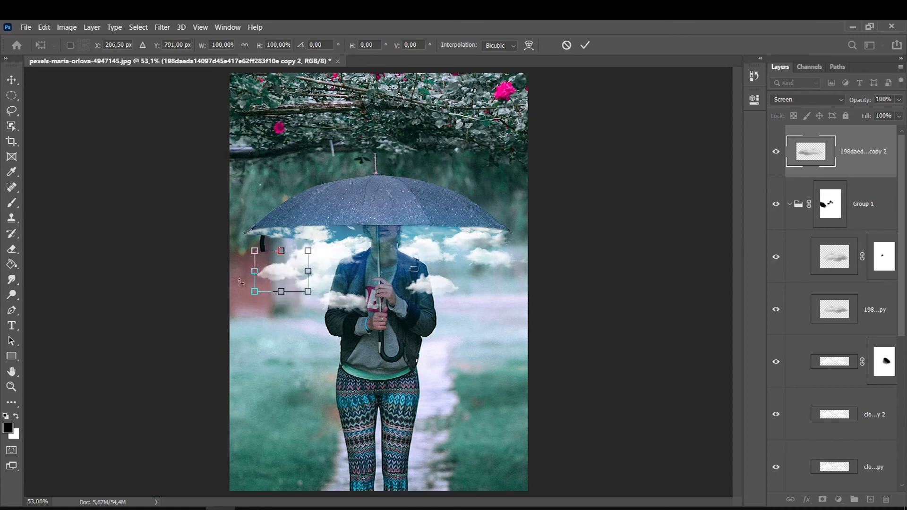
{"action": "key", "text": "Return"}
{"action": "key", "text": "b"}
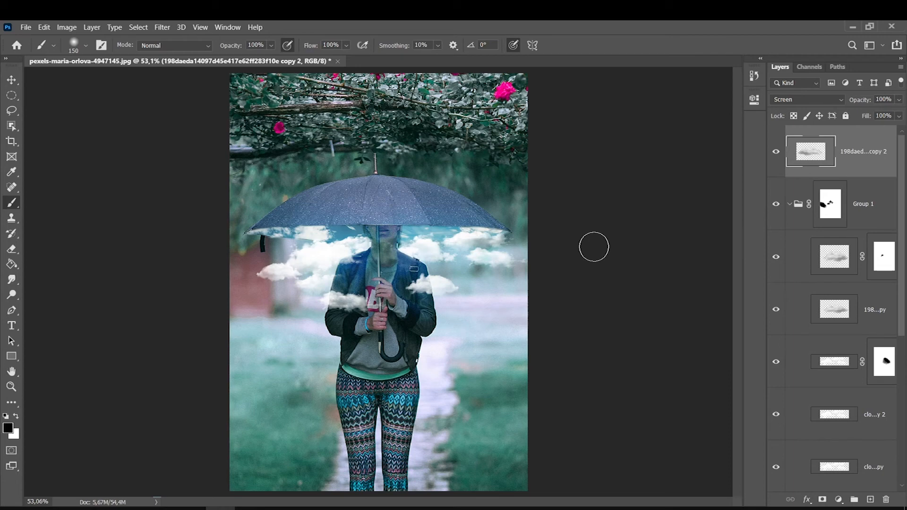
Step: Scale a new white cloud copy inside Group 1 to 77.44%, place it across the woman's chest, and mask its overlap with her body
{"action": "mouse_move", "coordinate": [374, 277]}
{"action": "left_mouse_down"}
{"action": "mouse_move", "coordinate": [360, 278]}
{"action": "mouse_move", "coordinate": [402, 292]}
{"action": "mouse_move", "coordinate": [384, 282]}
{"action": "left_mouse_up"}
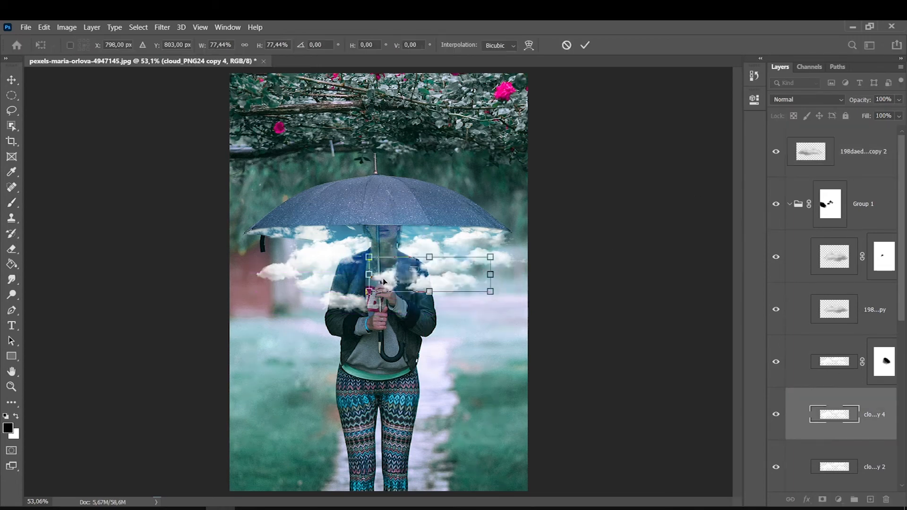
{"action": "key", "text": "Return"}
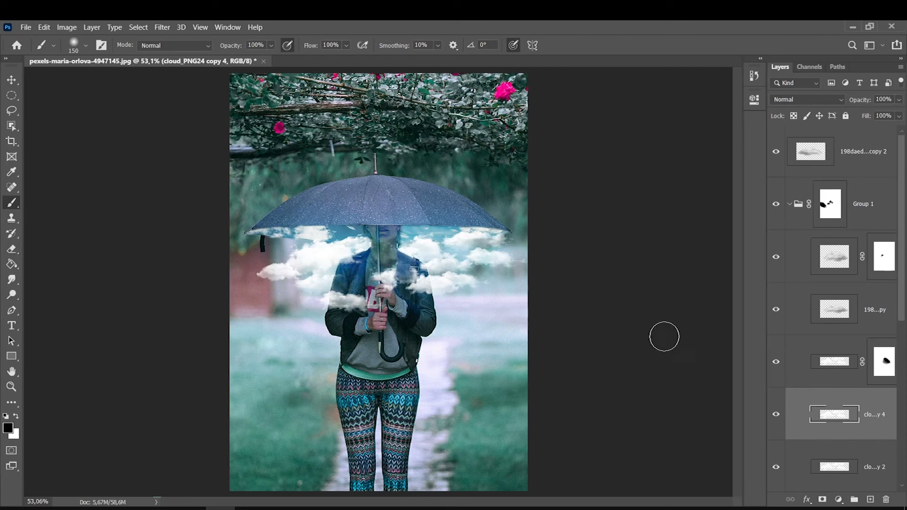
{"action": "left_click", "coordinate": [822, 499]}
Step: Collapse Group 1, toggle Layer 1's visibility to compare its blue tint, and move Layer 1 to the top of the layer stack
{"action": "left_click", "coordinate": [789, 205]}
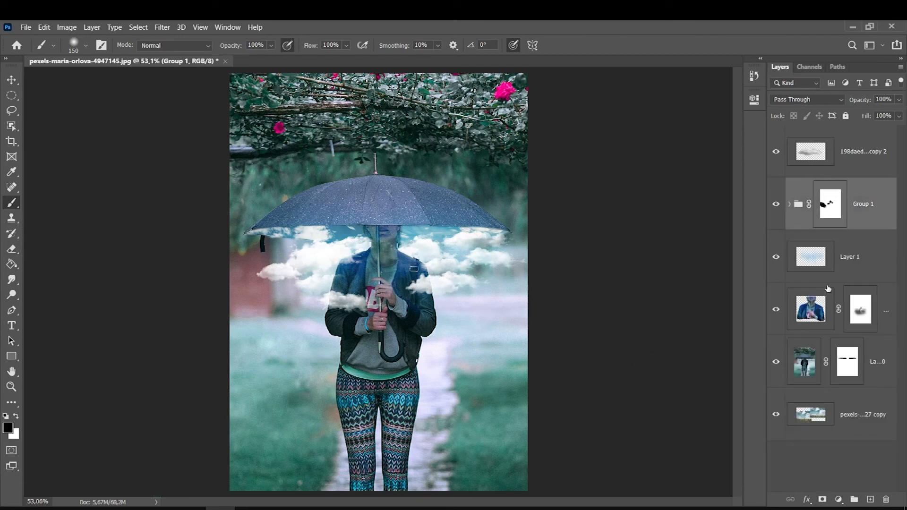
{"action": "left_click", "coordinate": [810, 262]}
{"action": "left_click", "coordinate": [775, 258]}
{"action": "left_click", "coordinate": [775, 259]}
{"action": "left_click", "coordinate": [775, 258]}
{"action": "left_click", "coordinate": [775, 258]}
{"action": "left_click", "coordinate": [775, 258]}
{"action": "left_click", "coordinate": [776, 259]}
{"action": "left_click_drag", "start_coordinate": [839, 259], "coordinate": [860, 142]}
{"action": "left_click", "coordinate": [775, 152]}
{"action": "left_click", "coordinate": [775, 151]}
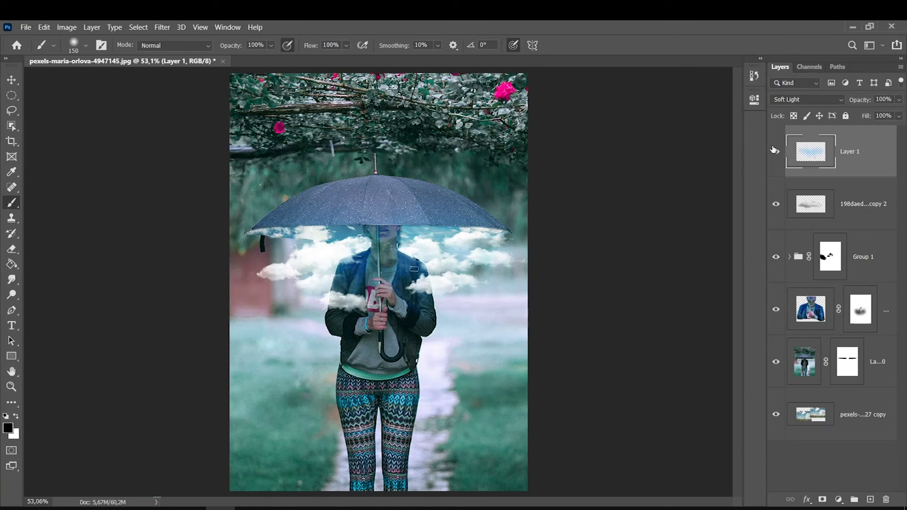
Step: Create a new layer above Layer 1 and set the foreground color to a light blue with hue 195
{"action": "left_click", "coordinate": [870, 499]}
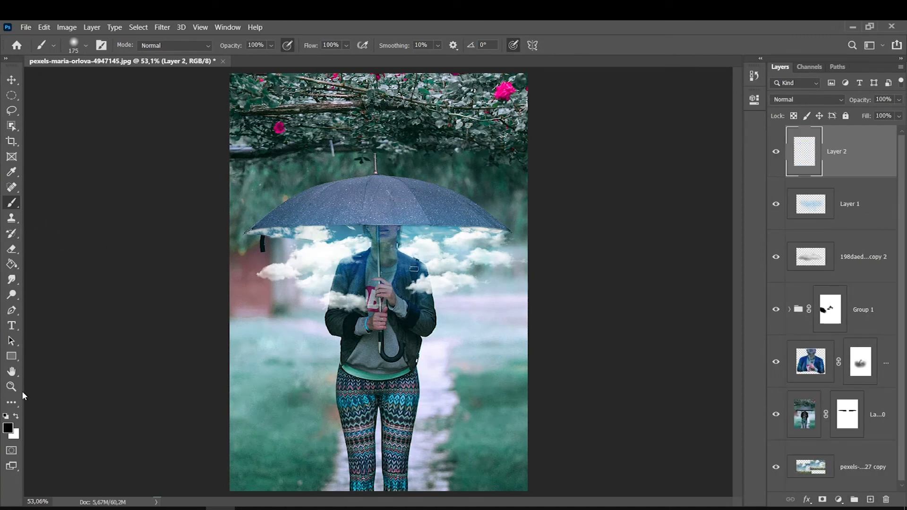
{"action": "left_click", "coordinate": [8, 428]}
{"action": "left_click_drag", "start_coordinate": [545, 249], "coordinate": [548, 226]}
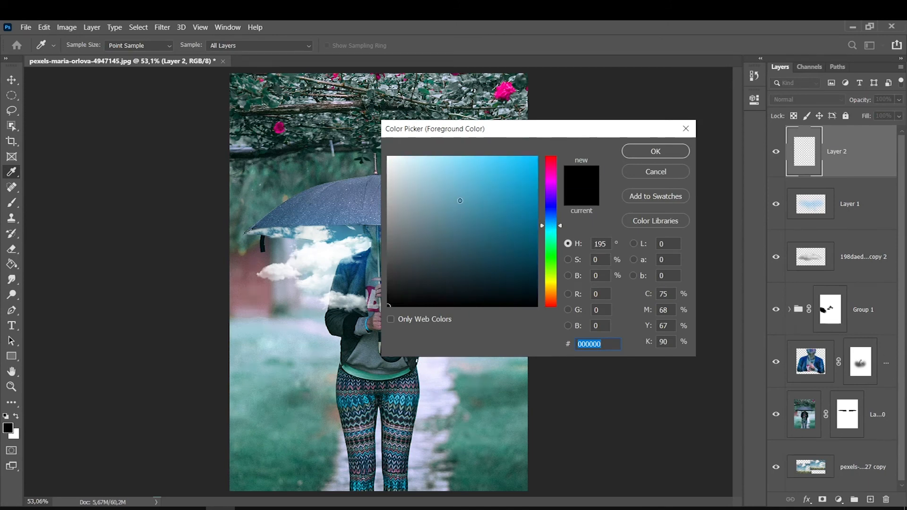
{"action": "left_click_drag", "start_coordinate": [459, 199], "coordinate": [461, 143]}
{"action": "key", "text": "Return"}
Step: Enlarge the brush and paint soft light blue over the umbrella and the clouds beneath it on Layer 2
{"action": "key", "text": "bracketright"}
{"action": "key", "text": "bracketright"}
{"action": "key", "text": "bracketright"}
{"action": "key", "text": "bracketright"}
{"action": "key", "text": "bracketright"}
{"action": "key", "text": "bracketright"}
{"action": "key", "text": "bracketright"}
{"action": "key", "text": "bracketright"}
{"action": "key", "text": "bracketright"}
{"action": "key", "text": "bracketright"}
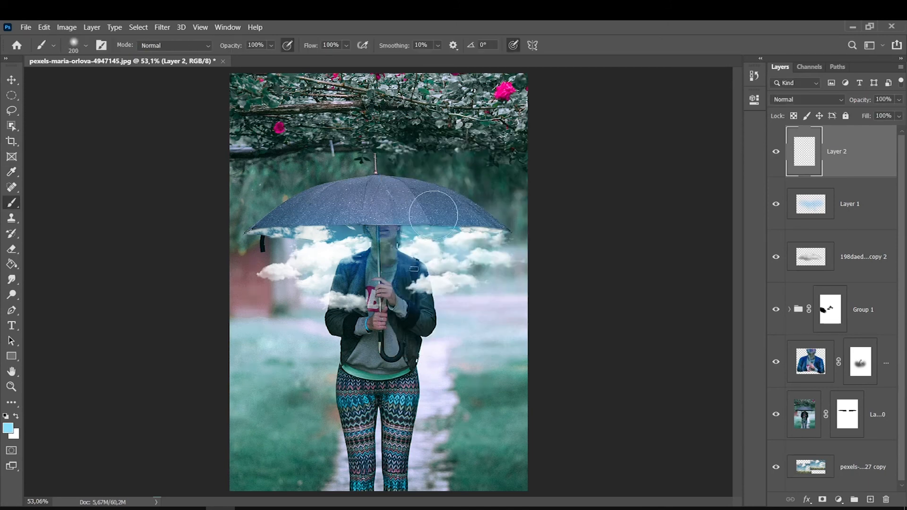
{"action": "left_click", "coordinate": [479, 257]}
{"action": "mouse_move", "coordinate": [323, 241]}
{"action": "left_mouse_down"}
{"action": "mouse_move", "coordinate": [283, 232]}
{"action": "mouse_move", "coordinate": [302, 239]}
{"action": "left_mouse_up"}
{"action": "mouse_move", "coordinate": [437, 287]}
{"action": "left_mouse_down"}
{"action": "mouse_move", "coordinate": [351, 293]}
{"action": "mouse_move", "coordinate": [293, 286]}
{"action": "left_mouse_up"}
{"action": "key", "text": "bracketleft"}
{"action": "key", "text": "bracketleft"}
Step: Set Layer 2's blend mode to Soft Light and its opacity to 29%
{"action": "left_click", "coordinate": [782, 100]}
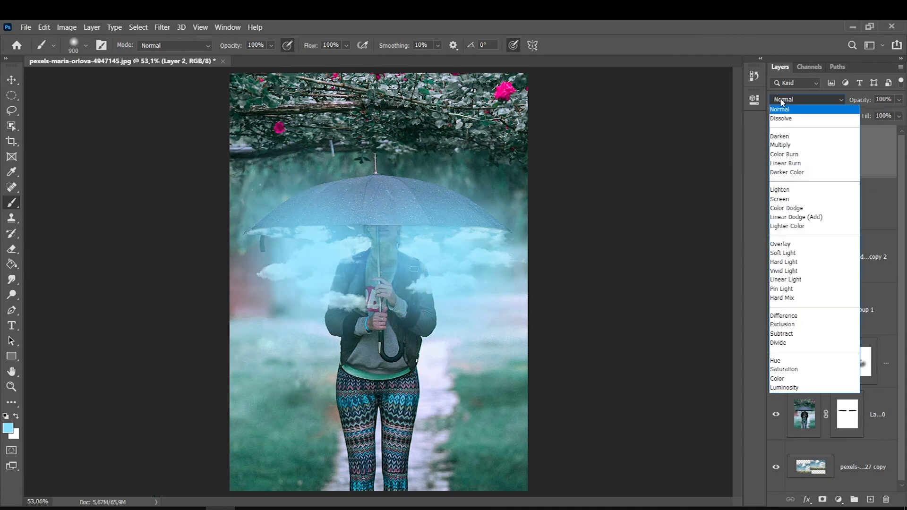
{"action": "left_click", "coordinate": [784, 254]}
{"action": "left_click", "coordinate": [899, 100]}
{"action": "left_click_drag", "start_coordinate": [889, 116], "coordinate": [861, 117]}
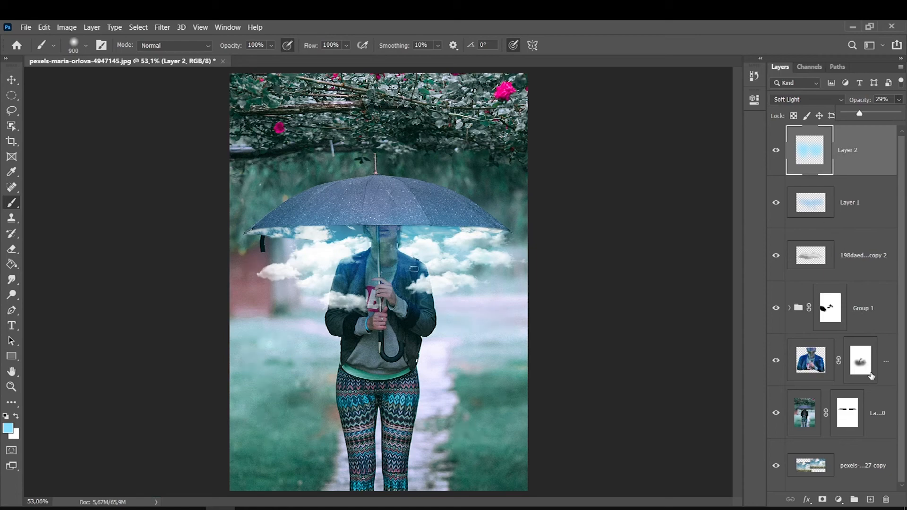
Step: Darken the Layer 0 photo using Brightness/Contrast with brightness -60 and contrast about 34
{"action": "left_click", "coordinate": [874, 400]}
{"action": "left_click", "coordinate": [808, 409]}
{"action": "left_click", "coordinate": [776, 414]}
{"action": "left_click", "coordinate": [776, 414]}
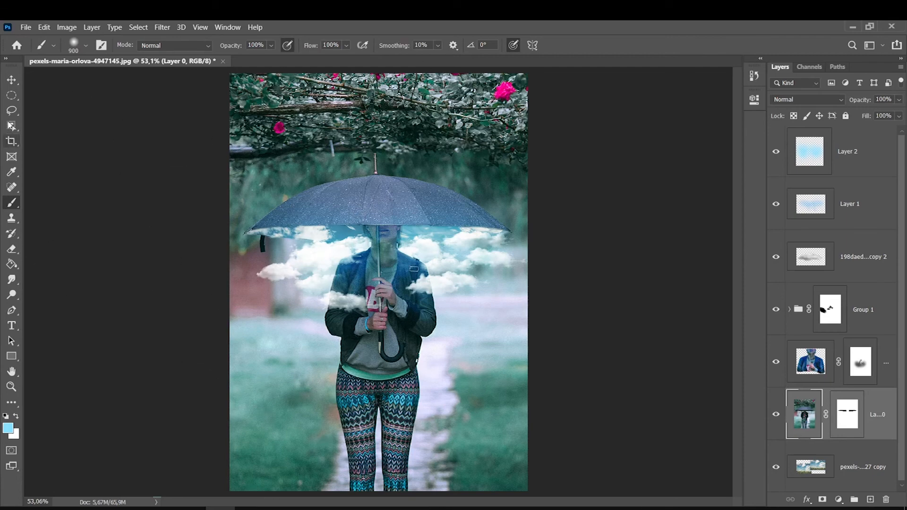
{"action": "left_click", "coordinate": [14, 96]}
{"action": "left_click", "coordinate": [67, 27]}
{"action": "mouse_move", "coordinate": [76, 56]}
{"action": "left_click", "coordinate": [183, 55]}
{"action": "left_click_drag", "start_coordinate": [419, 134], "coordinate": [552, 102]}
{"action": "left_click_drag", "start_coordinate": [555, 138], "coordinate": [539, 138]}
{"action": "left_click_drag", "start_coordinate": [555, 167], "coordinate": [576, 166]}
{"action": "left_click_drag", "start_coordinate": [540, 137], "coordinate": [532, 138]}
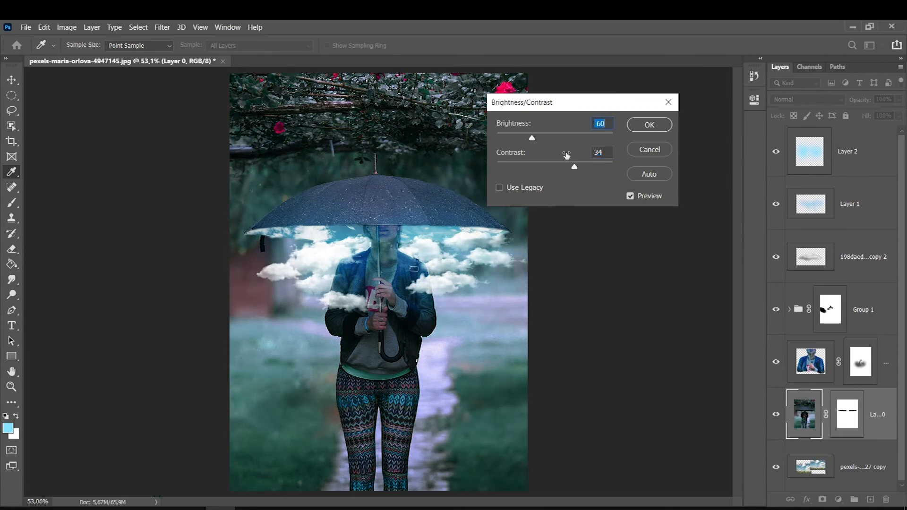
{"action": "left_click_drag", "start_coordinate": [575, 167], "coordinate": [574, 167]}
{"action": "left_click", "coordinate": [644, 124]}
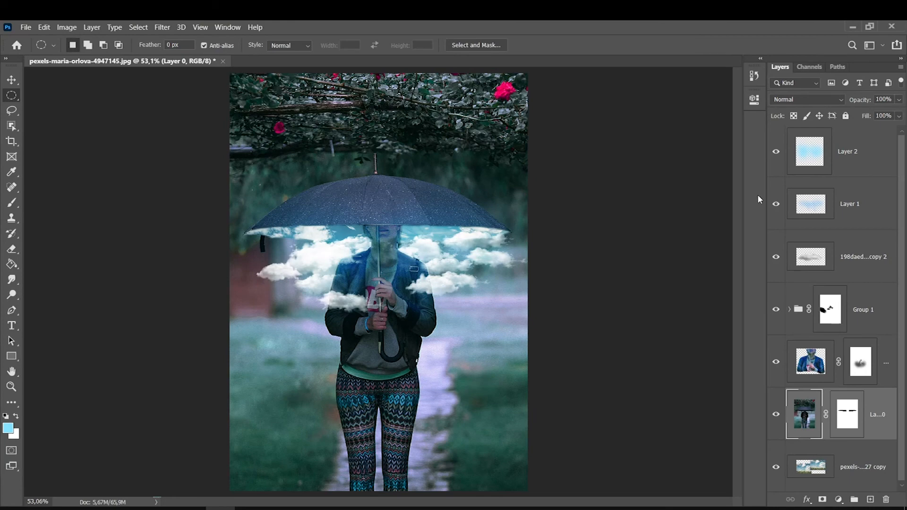
Step: Add a Color Balance adjustment above Layer 2 and set its Shadows to Cyan/Red -9 and Yellow/Blue +9
{"action": "left_click", "coordinate": [857, 151]}
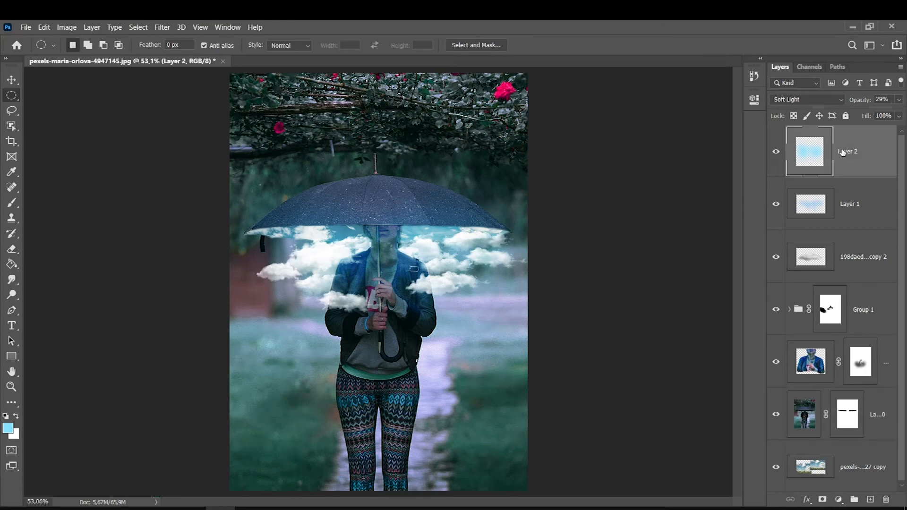
{"action": "left_click", "coordinate": [839, 500]}
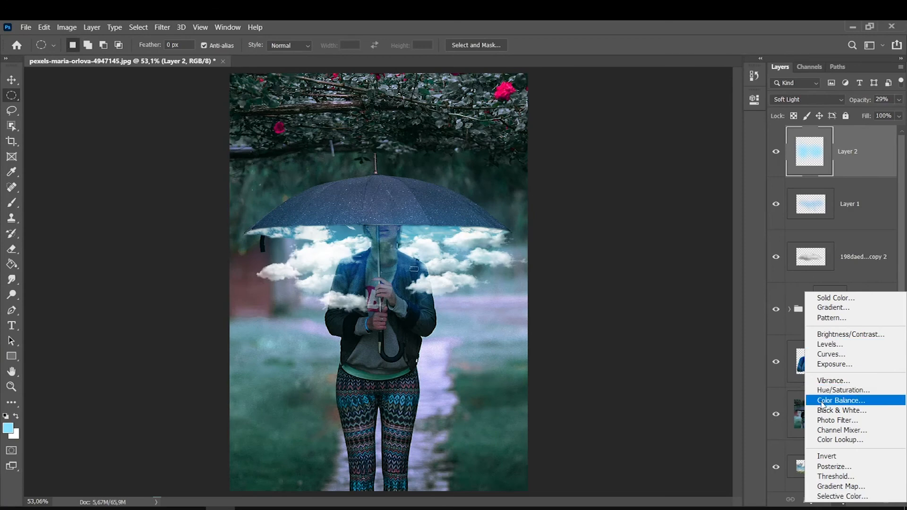
{"action": "left_click", "coordinate": [822, 402]}
{"action": "left_click_drag", "start_coordinate": [642, 191], "coordinate": [643, 189]}
{"action": "left_click", "coordinate": [616, 130]}
{"action": "left_click", "coordinate": [617, 138]}
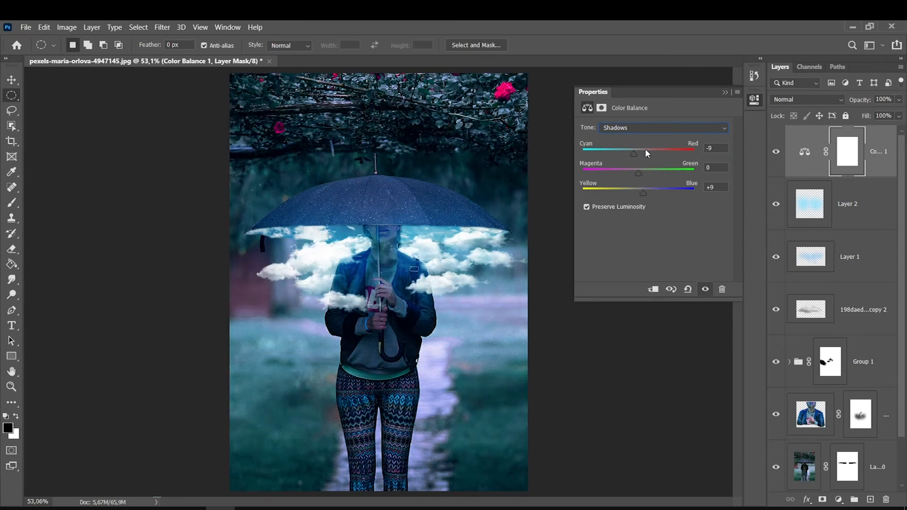
Step: Add a Curves adjustment layer at the top and brighten the image's RGB curve by sampling tones directly on the photo
{"action": "left_click", "coordinate": [838, 499]}
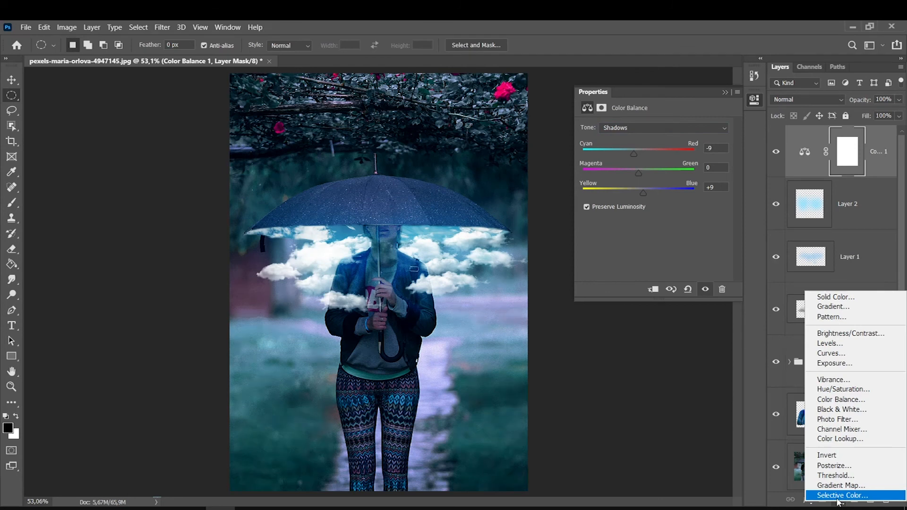
{"action": "left_click", "coordinate": [825, 353]}
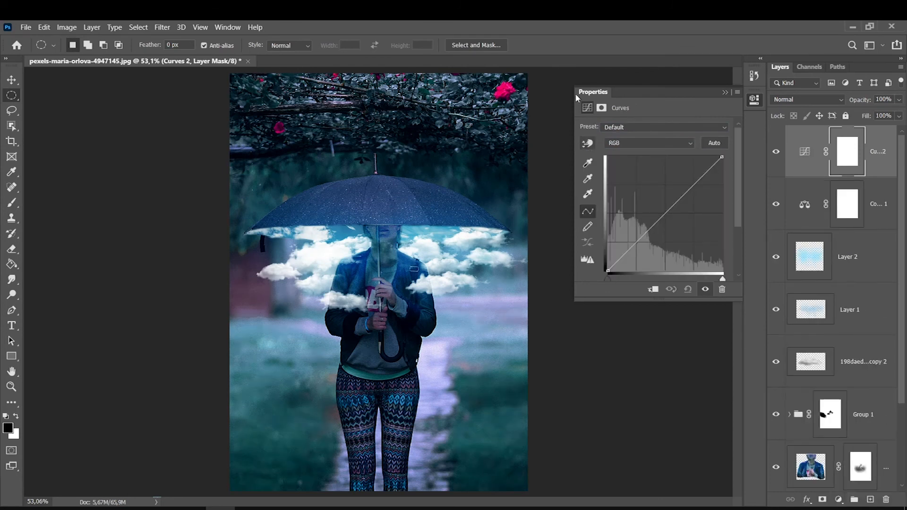
{"action": "left_click", "coordinate": [588, 145]}
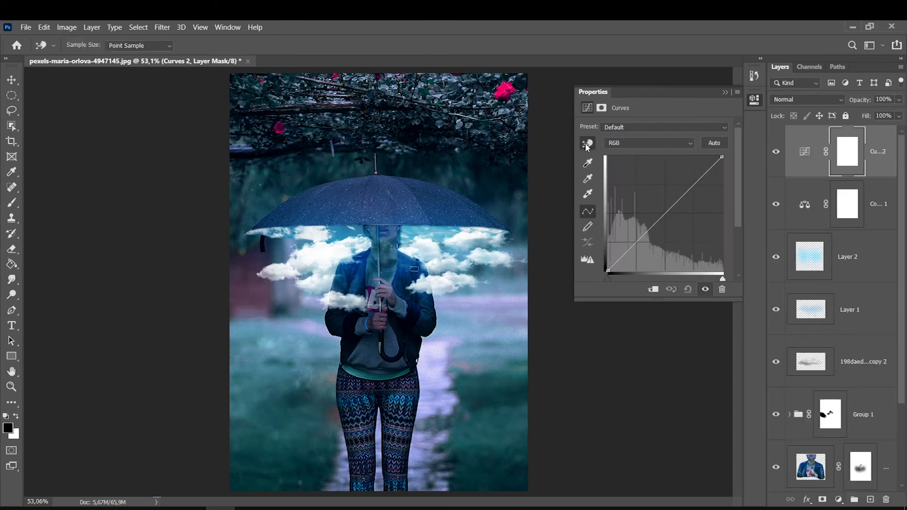
{"action": "left_click_drag", "start_coordinate": [345, 231], "coordinate": [342, 223]}
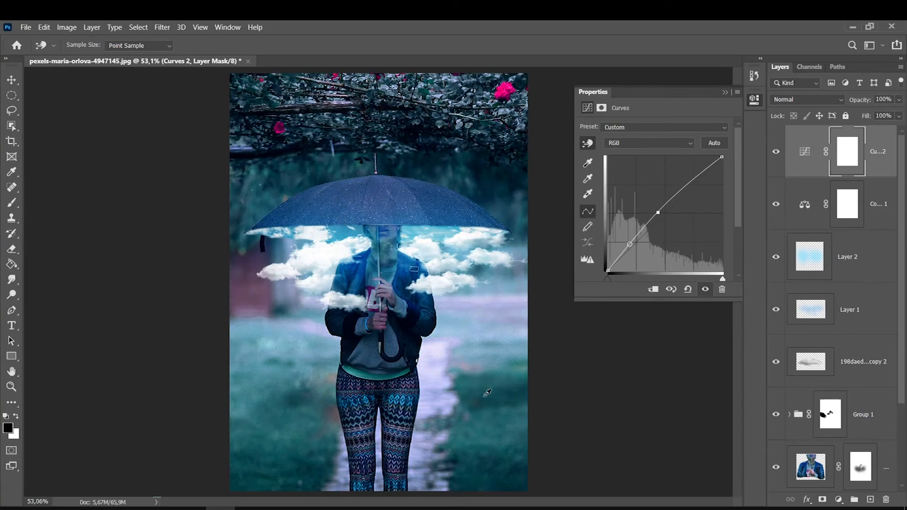
{"action": "left_click_drag", "start_coordinate": [484, 394], "coordinate": [484, 391]}
Step: Raise the shadow end of the Blue channel curve to tint the darker tones blue
{"action": "left_click", "coordinate": [614, 146]}
{"action": "left_click", "coordinate": [611, 175]}
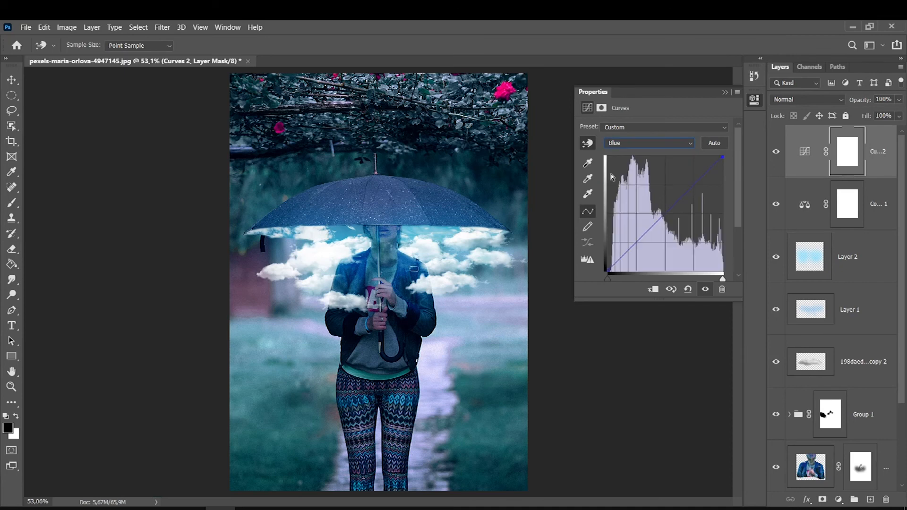
{"action": "left_click_drag", "start_coordinate": [608, 266], "coordinate": [604, 256]}
{"action": "left_click_drag", "start_coordinate": [603, 256], "coordinate": [596, 257]}
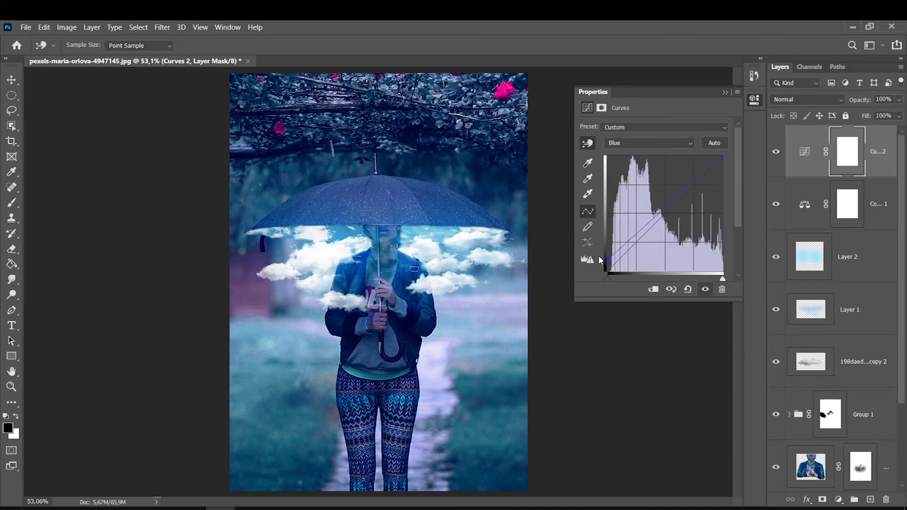
{"action": "left_click", "coordinate": [724, 91]}
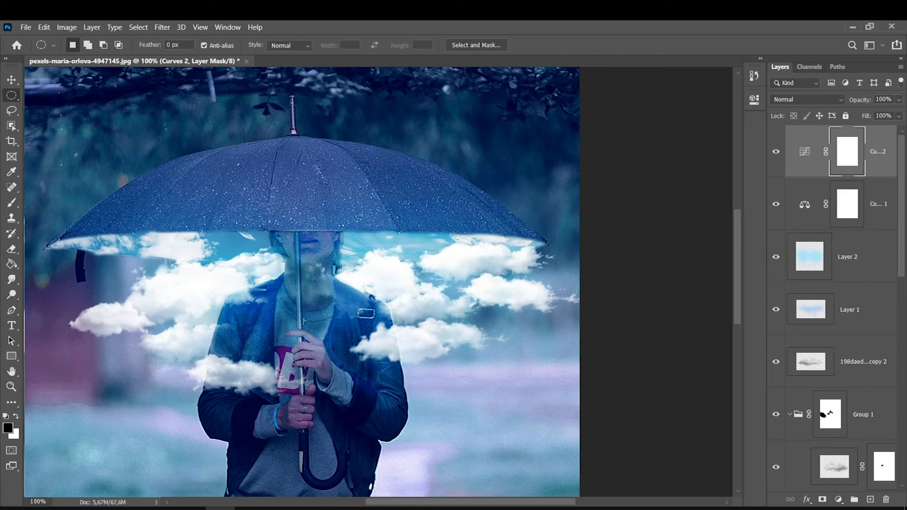
Step: Paint black on Layer 0's mask with a 40 px soft brush to blend the underside of the umbrella near its strap
{"action": "scroll", "coordinate": [843, 380], "scroll_direction": "down", "scroll_amount": 10}
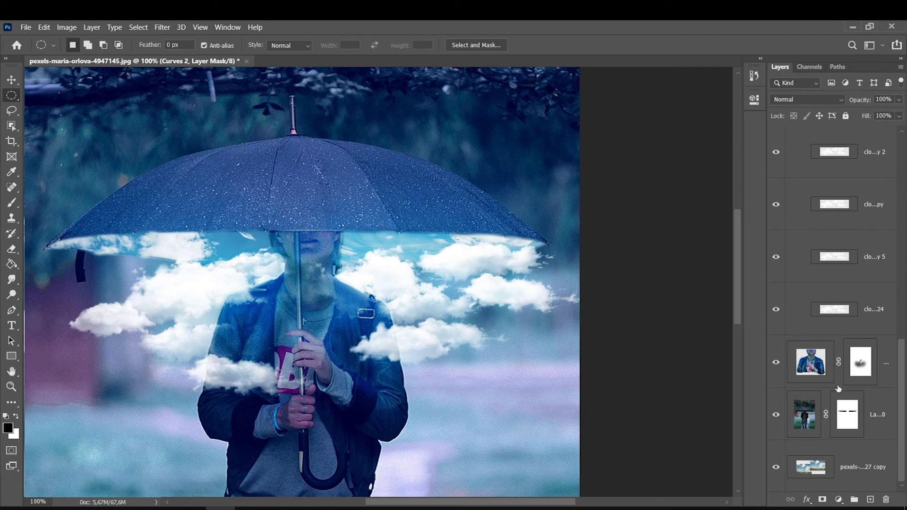
{"action": "left_click", "coordinate": [805, 410]}
{"action": "left_click", "coordinate": [776, 414]}
{"action": "left_click", "coordinate": [776, 413]}
{"action": "left_click", "coordinate": [848, 415]}
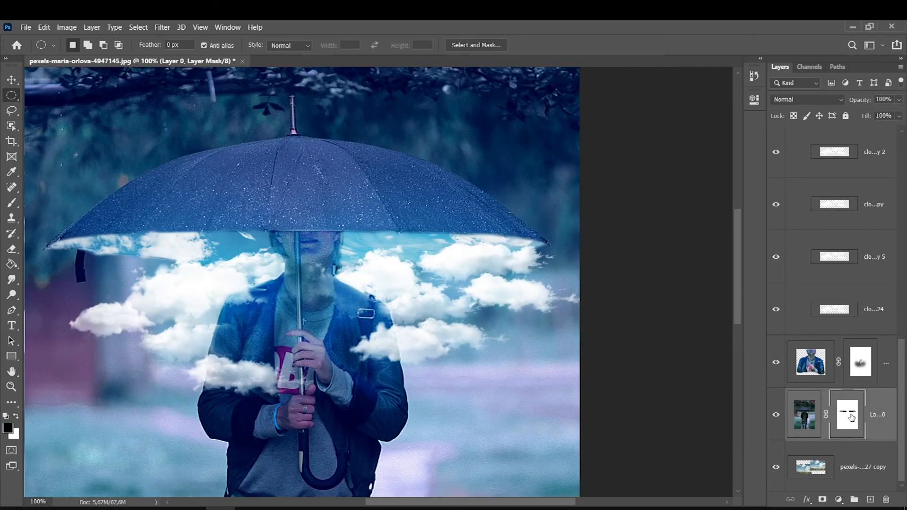
{"action": "left_click", "coordinate": [13, 204]}
{"action": "key", "text": "bracketleft"}
{"action": "key", "text": "bracketleft"}
{"action": "key", "text": "bracketleft"}
{"action": "key", "text": "bracketleft"}
{"action": "key", "text": "bracketleft"}
{"action": "key", "text": "bracketleft"}
{"action": "key", "text": "bracketleft"}
{"action": "key", "text": "bracketleft"}
{"action": "key", "text": "bracketleft"}
{"action": "key", "text": "bracketleft"}
{"action": "key", "text": "bracketleft"}
{"action": "key", "text": "bracketleft"}
{"action": "key", "text": "bracketleft"}
{"action": "key", "text": "bracketleft"}
{"action": "key", "text": "bracketleft"}
{"action": "key", "text": "bracketleft"}
{"action": "key", "text": "bracketleft"}
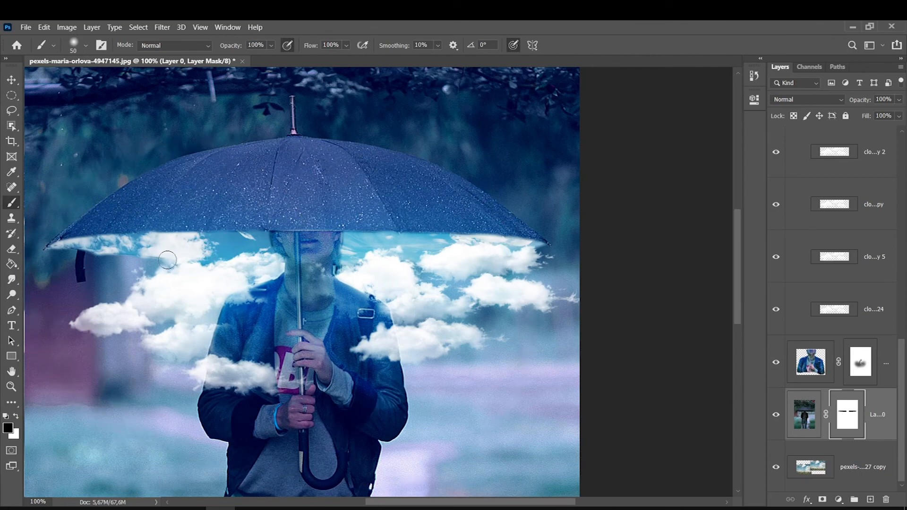
{"action": "key", "text": "bracketleft"}
{"action": "key", "text": "bracketleft"}
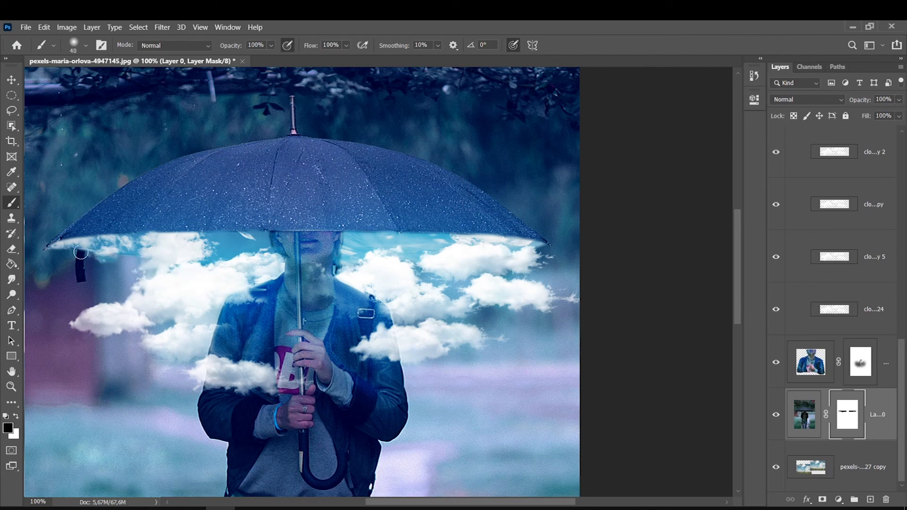
{"action": "left_click", "coordinate": [83, 254]}
{"action": "key", "text": "ctrl+0"}
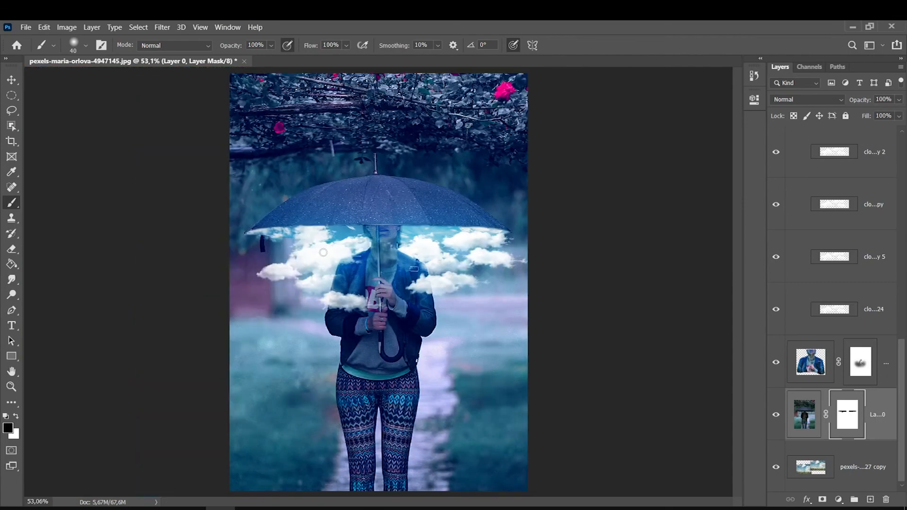
Step: Add a Brightness/Contrast adjustment layer above the topmost Curves layer and set Brightness to 4 and Contrast to -5
{"action": "scroll", "coordinate": [829, 217], "scroll_direction": "up", "scroll_amount": 10}
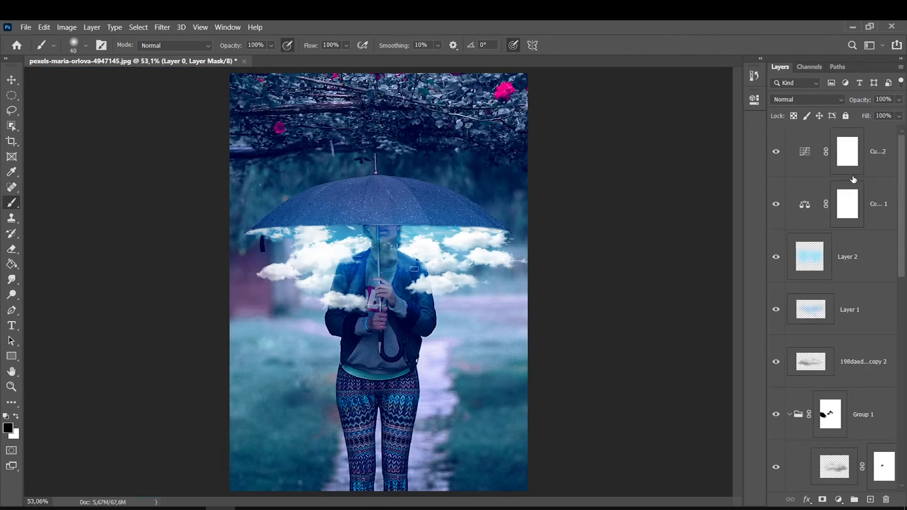
{"action": "left_click", "coordinate": [877, 146]}
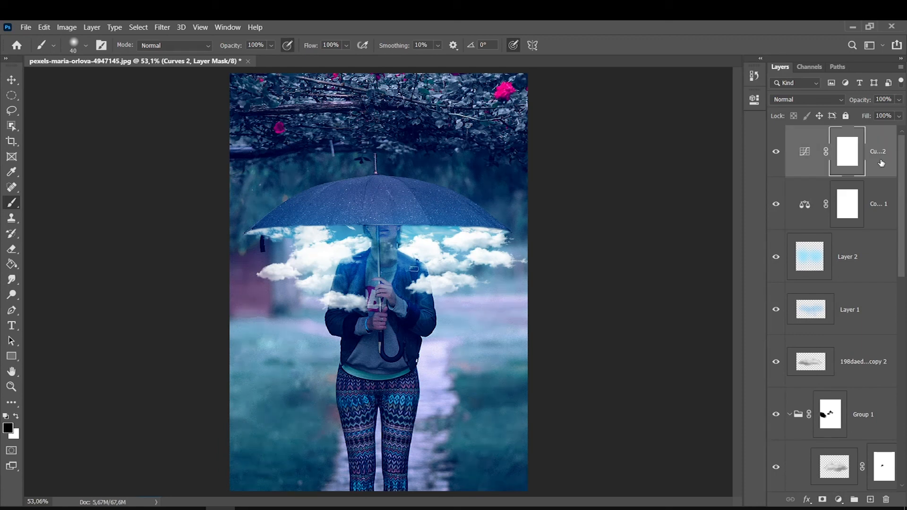
{"action": "left_click", "coordinate": [838, 500]}
{"action": "left_click", "coordinate": [825, 333]}
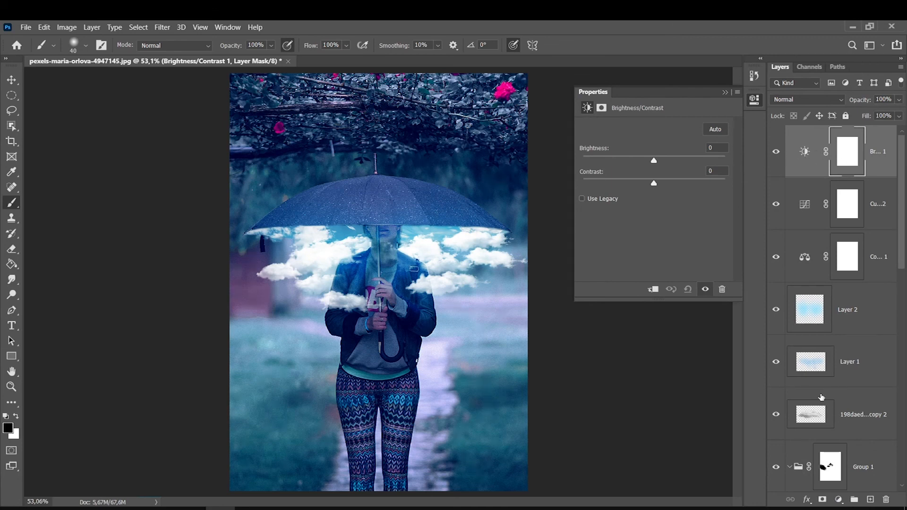
{"action": "left_click_drag", "start_coordinate": [654, 161], "coordinate": [673, 184]}
{"action": "left_click", "coordinate": [651, 184]}
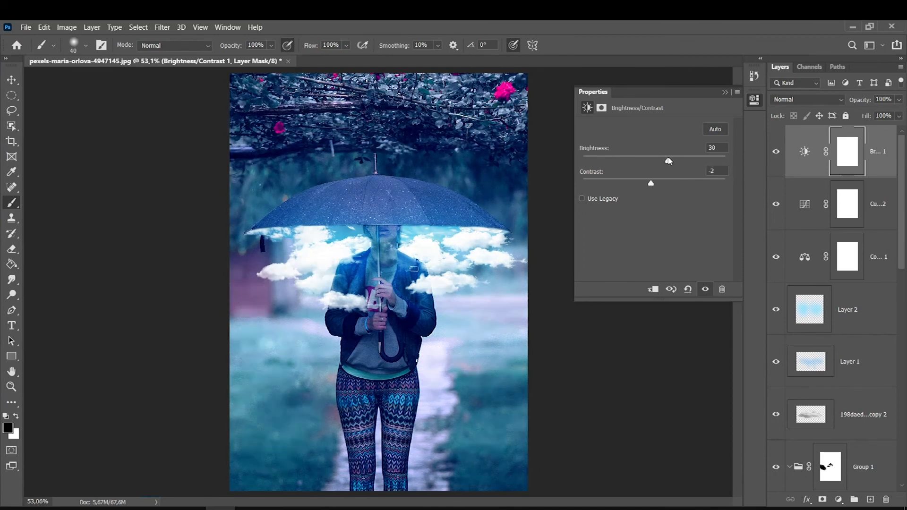
{"action": "mouse_move", "coordinate": [651, 184]}
{"action": "left_mouse_down"}
{"action": "mouse_move", "coordinate": [635, 184]}
{"action": "mouse_move", "coordinate": [647, 183]}
{"action": "left_mouse_up"}
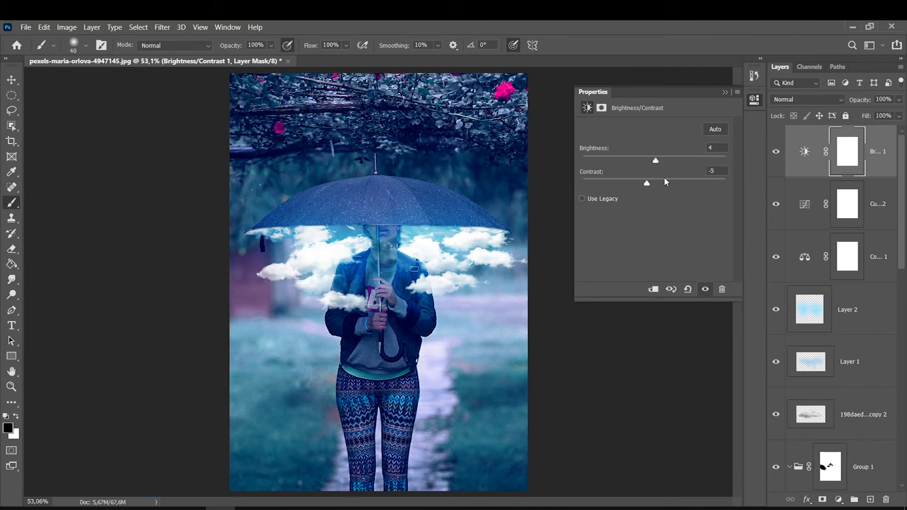
{"action": "left_click", "coordinate": [725, 92]}
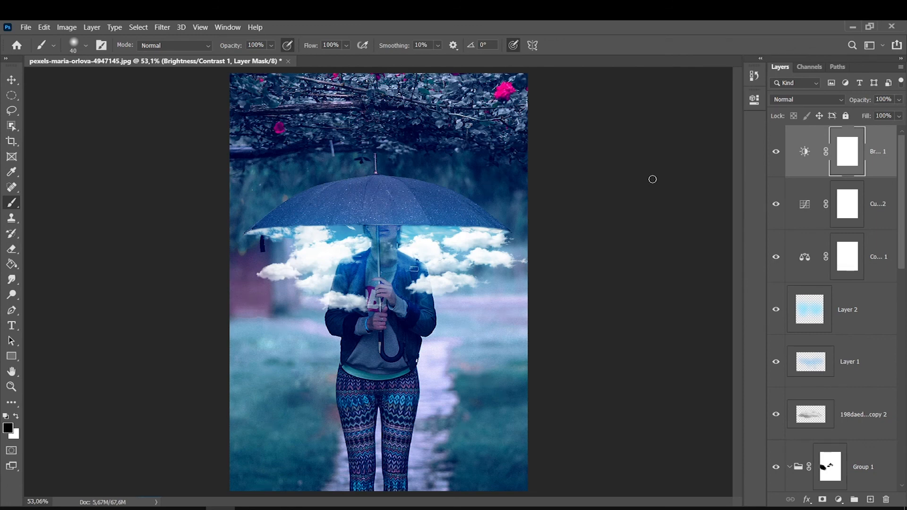
Step: Brighten the sky photo layer beneath Layer 0 with a direct Brightness/Contrast adjustment, setting Brightness to 57 and fine-tuning its Contrast
{"action": "scroll", "coordinate": [856, 247], "scroll_direction": "down", "scroll_amount": 5}
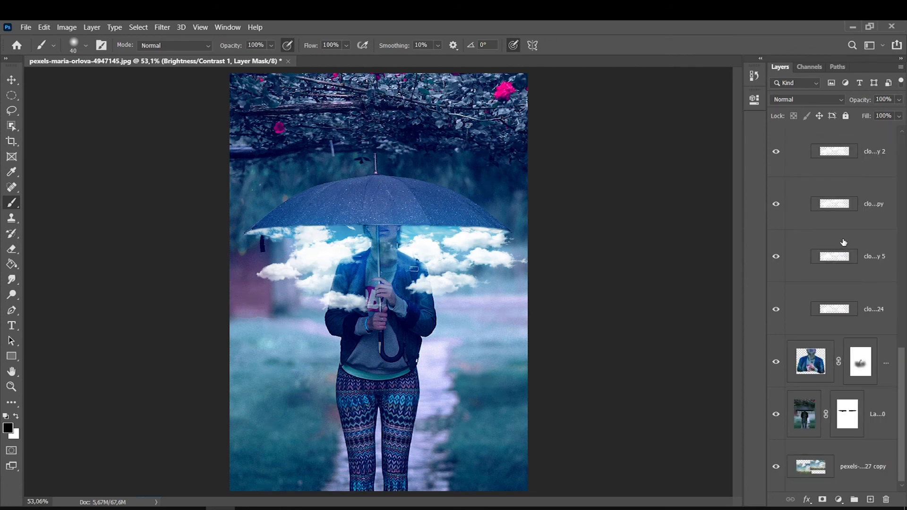
{"action": "left_click", "coordinate": [812, 467]}
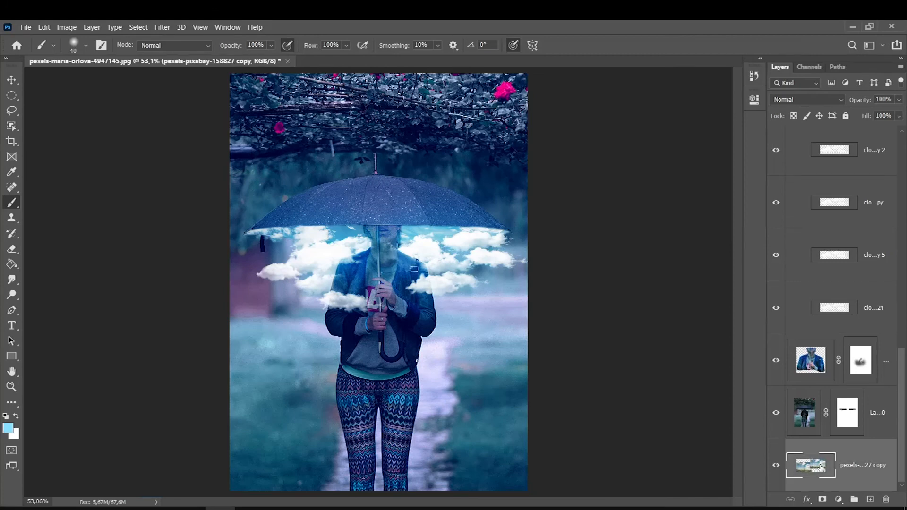
{"action": "left_click", "coordinate": [66, 27]}
{"action": "mouse_move", "coordinate": [101, 56]}
{"action": "left_click", "coordinate": [198, 56]}
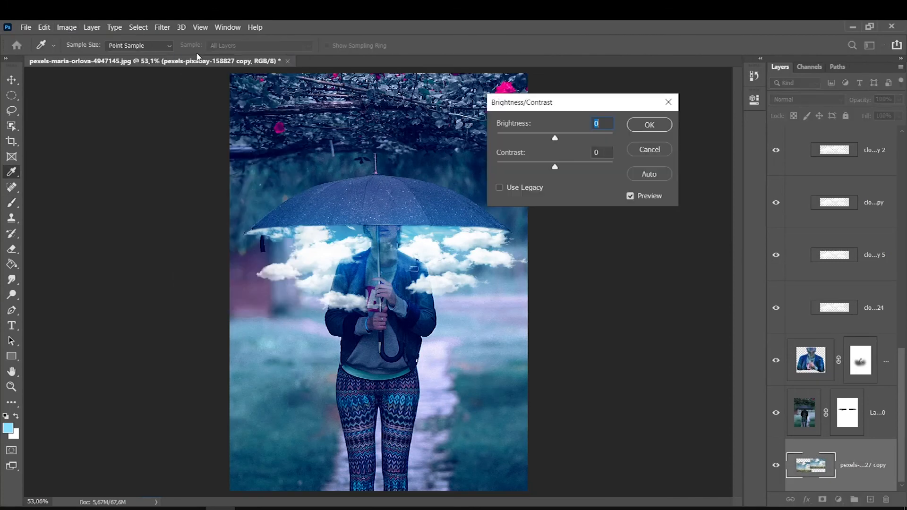
{"action": "left_click_drag", "start_coordinate": [557, 141], "coordinate": [577, 138]}
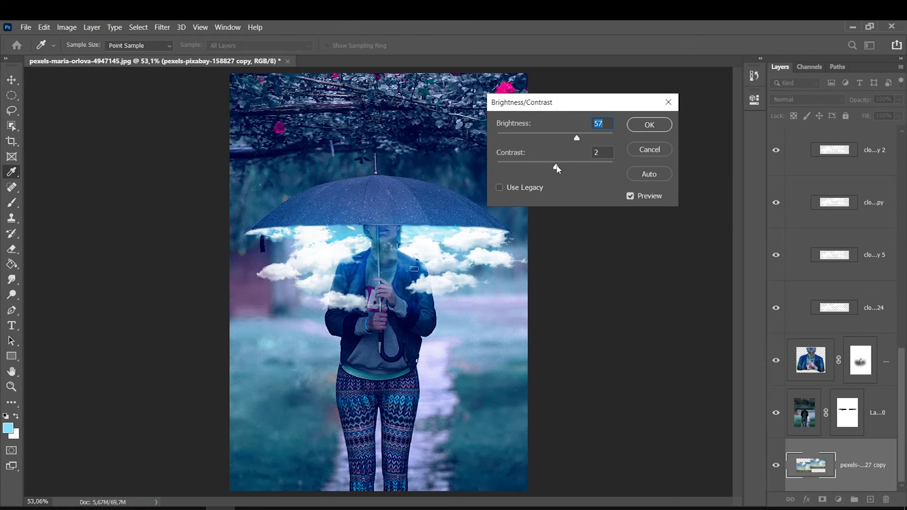
{"action": "left_click_drag", "start_coordinate": [555, 166], "coordinate": [562, 168]}
{"action": "key", "text": "Tab"}
{"action": "key", "text": "Down"}
{"action": "key", "text": "Down"}
{"action": "key", "text": "Down"}
{"action": "key", "text": "Down"}
{"action": "left_click", "coordinate": [639, 125]}
{"action": "key", "text": "b"}
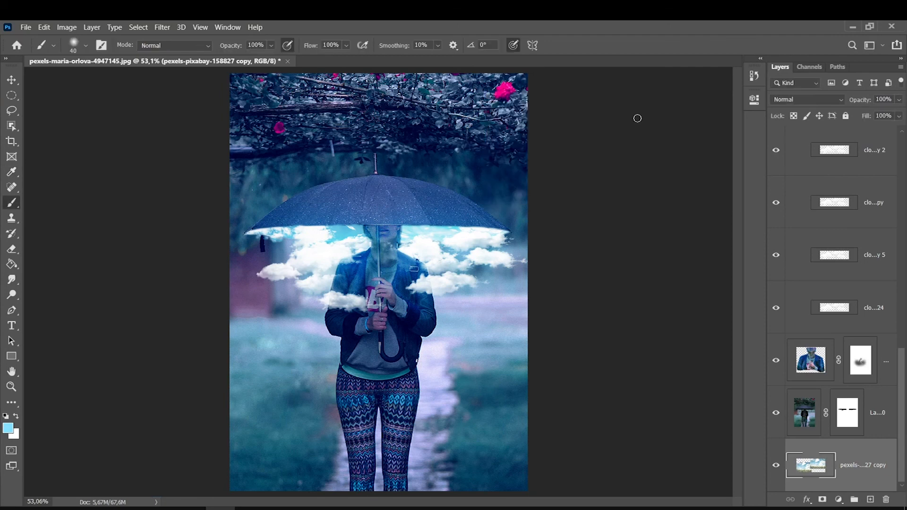